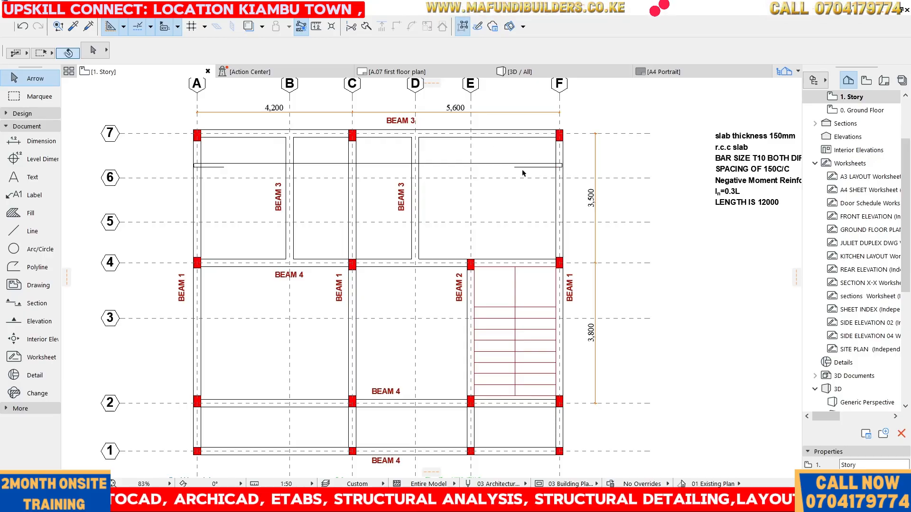
Inspect the beam column layout and the existing slab rebar polyline between grids 6 and 7
scroll(570, 159, up, 5)
scroll(429, 198, down, 6)
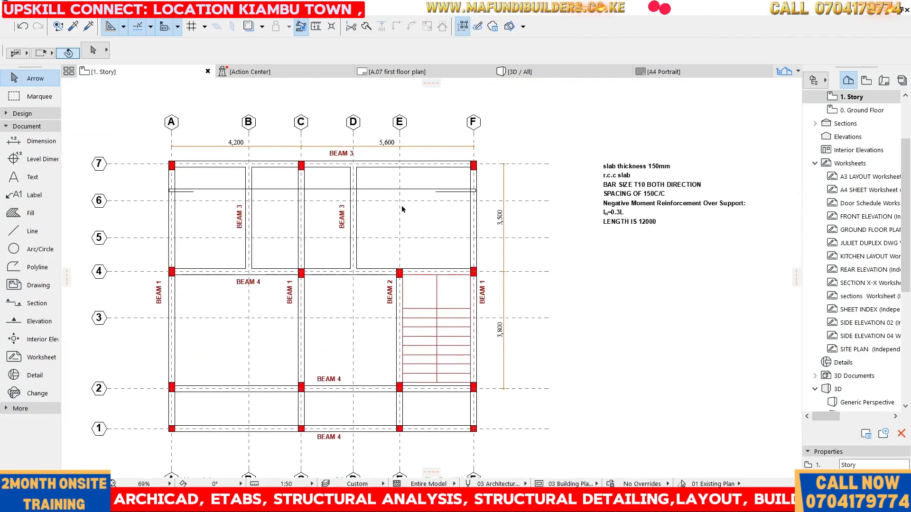
scroll(422, 200, down, 4)
scroll(402, 276, up, 5)
scroll(402, 276, down, 4)
scroll(422, 127, up, 4)
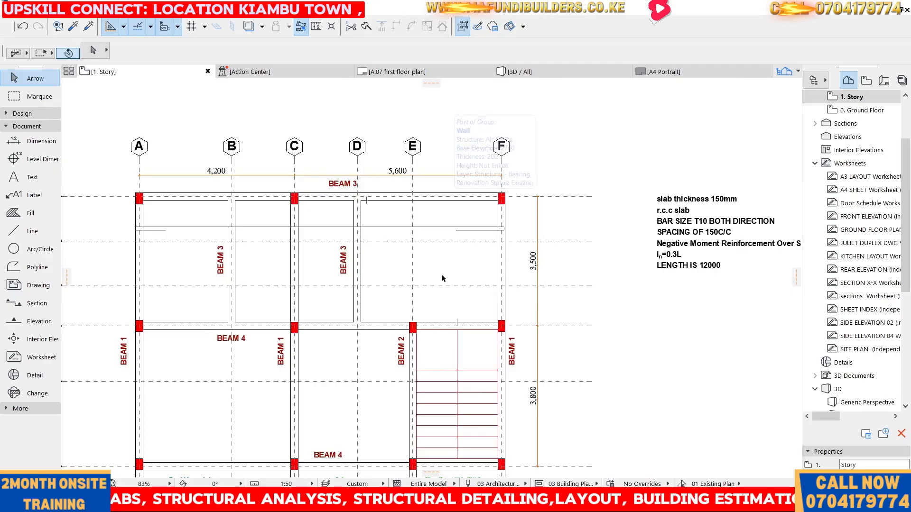
scroll(467, 218, down, 5)
scroll(419, 270, up, 4)
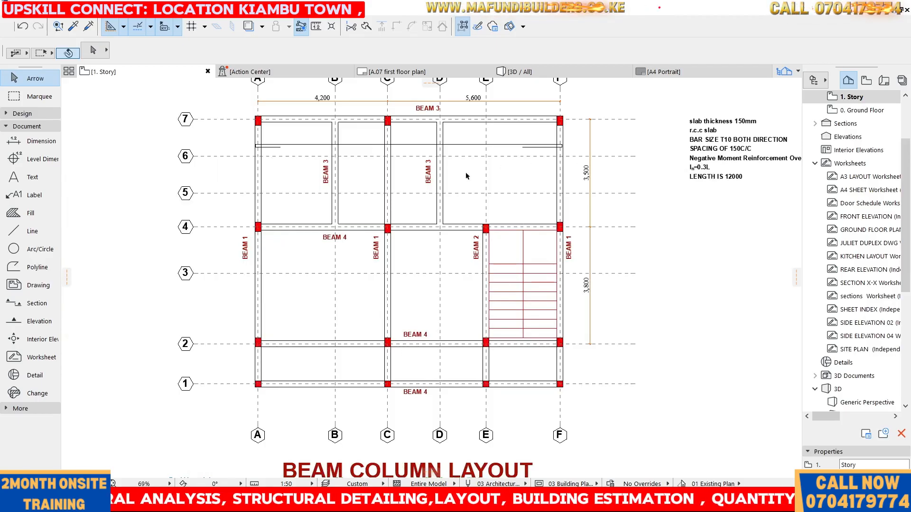
click(357, 145)
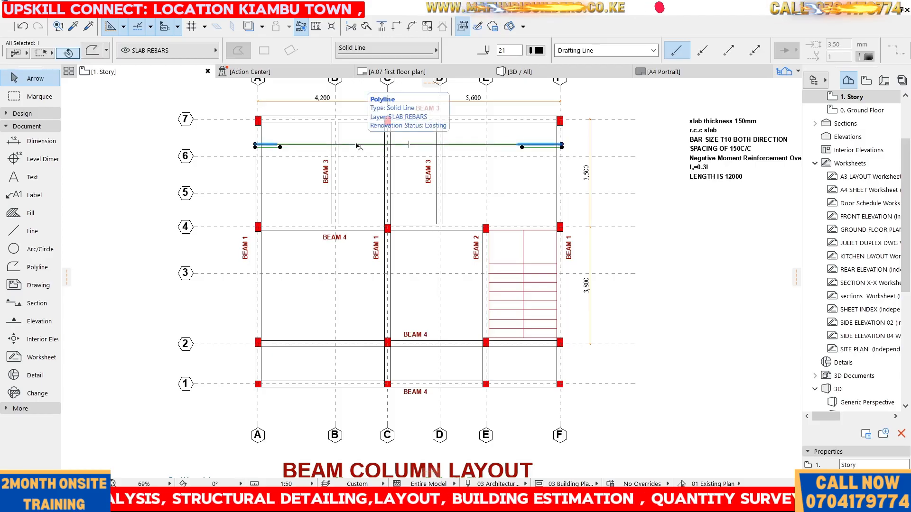
click(330, 150)
key(Escape)
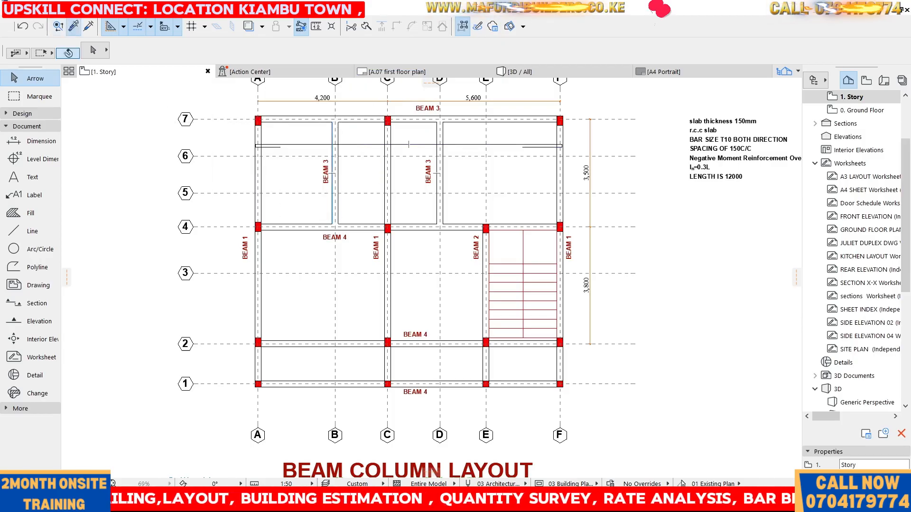
Pick up the existing slab rebar's settings and draw a bent rebar polyline between grids 2 and 3, spanning from grid A to grid E
click(73, 27)
click(463, 141)
scroll(275, 289, up, 5)
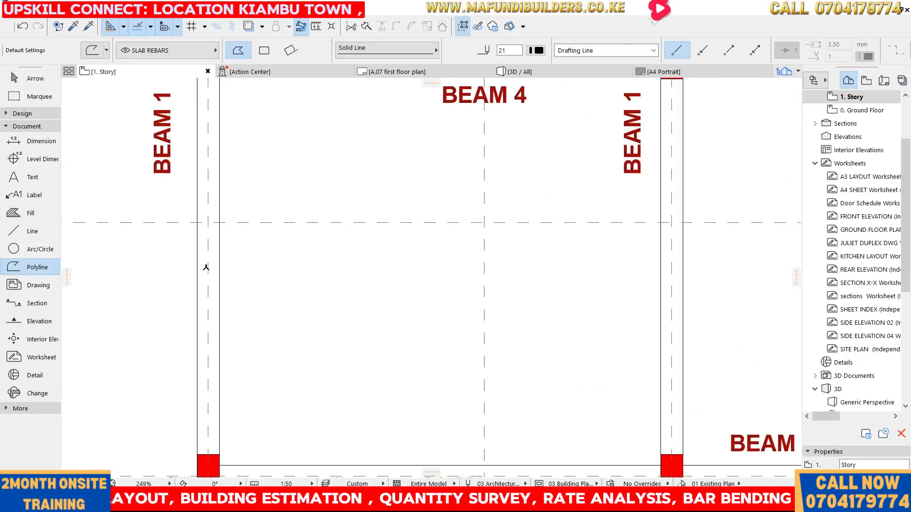
click(280, 305)
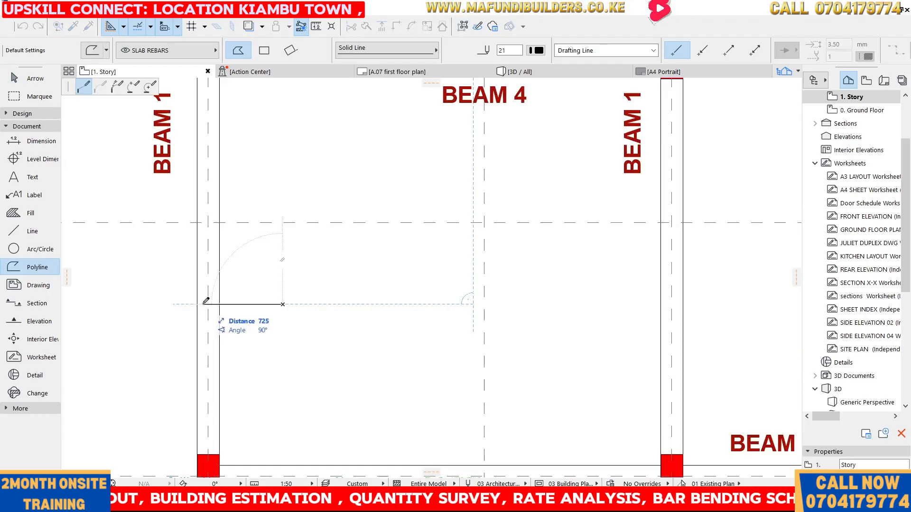
click(201, 304)
click(209, 284)
scroll(451, 270, down, 5)
scroll(594, 285, up, 3)
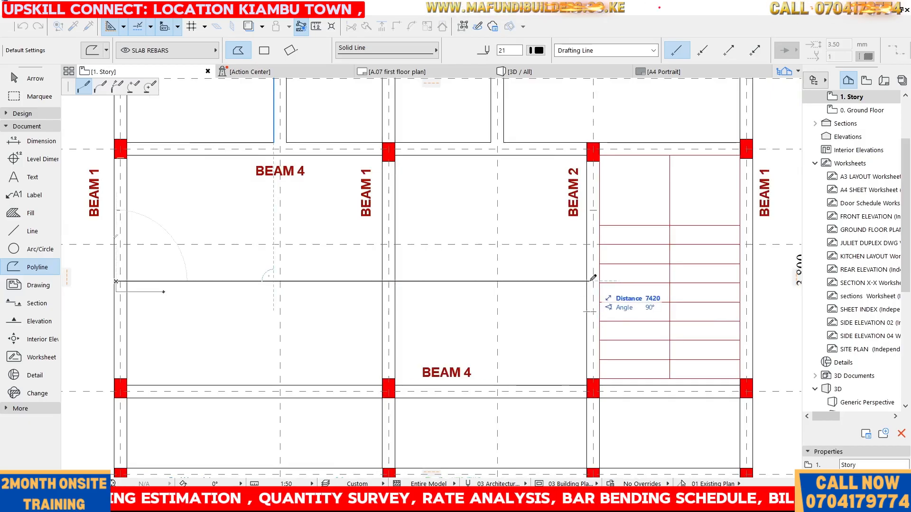
scroll(596, 275, up, 3)
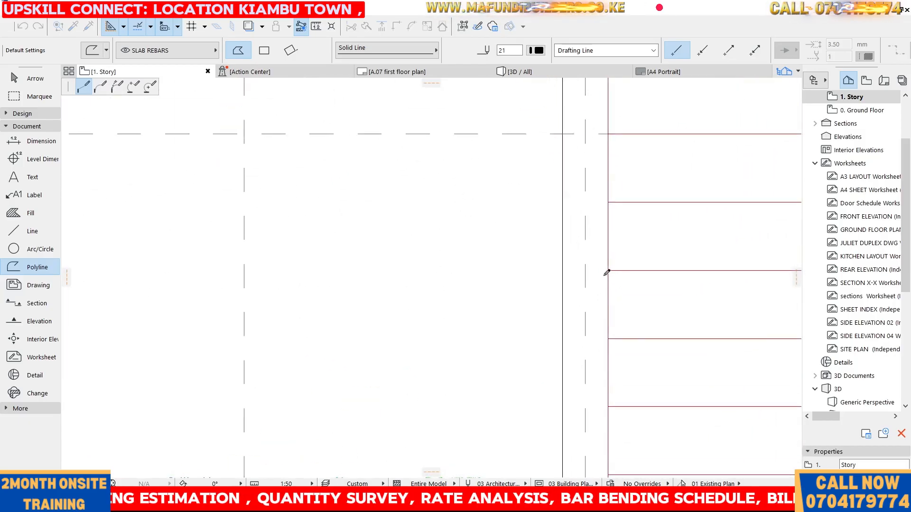
click(601, 264)
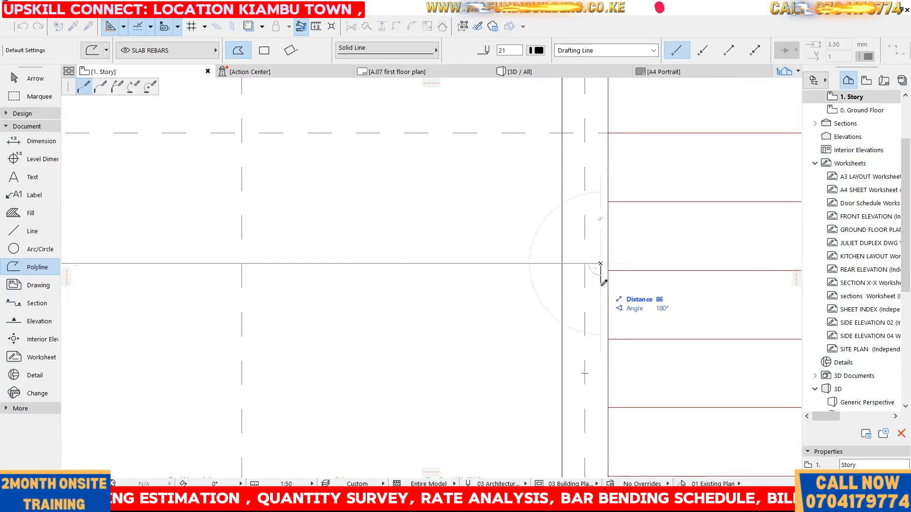
click(602, 285)
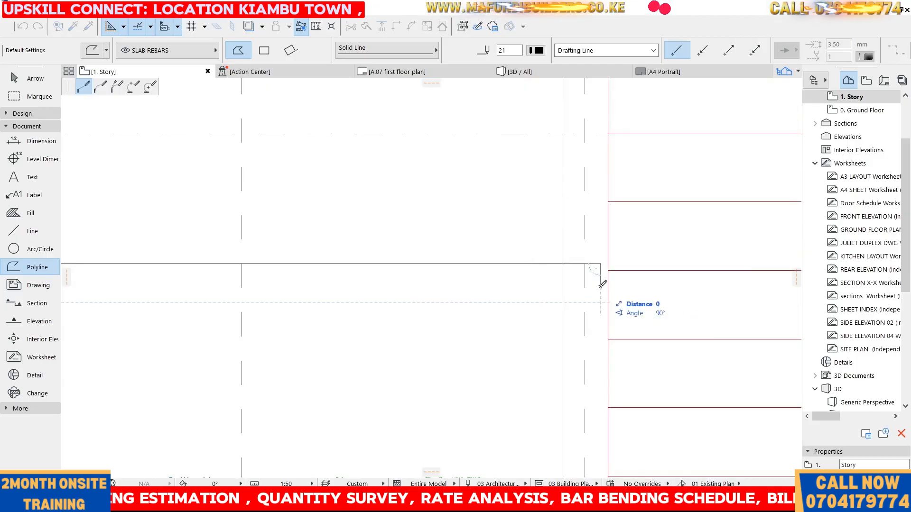
right_click(353, 286)
click(375, 372)
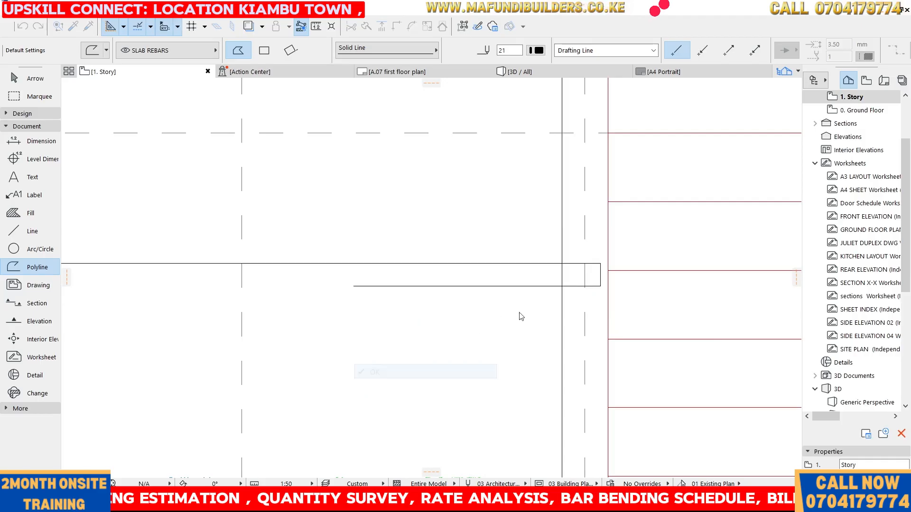
scroll(498, 319, down, 8)
scroll(378, 254, up, 4)
scroll(316, 261, down, 6)
scroll(314, 228, up, 2)
key(Escape)
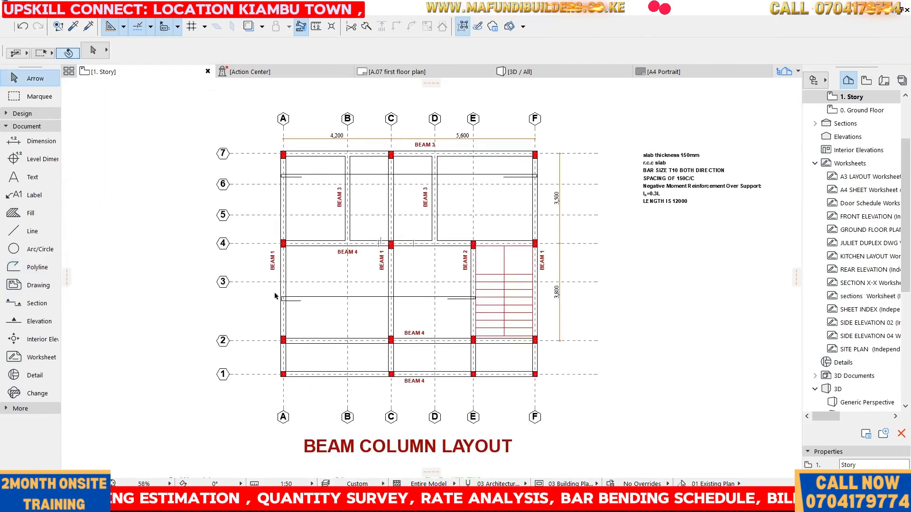
Measure the span from grid A to the next column line along the new rebar
click(316, 27)
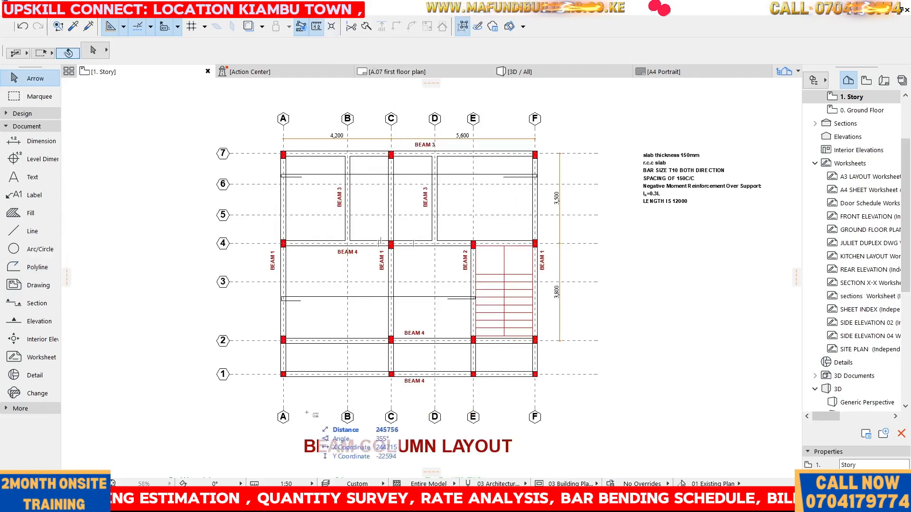
scroll(288, 280, up, 4)
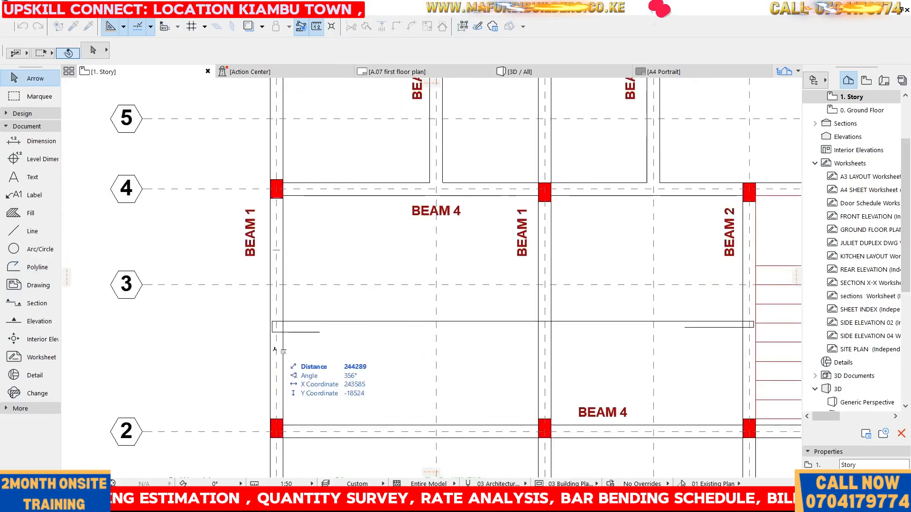
click(275, 348)
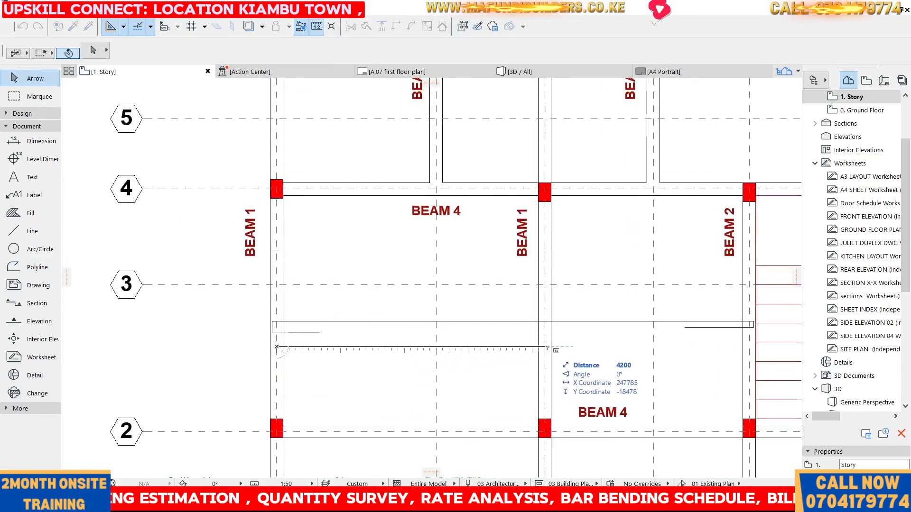
key(Escape)
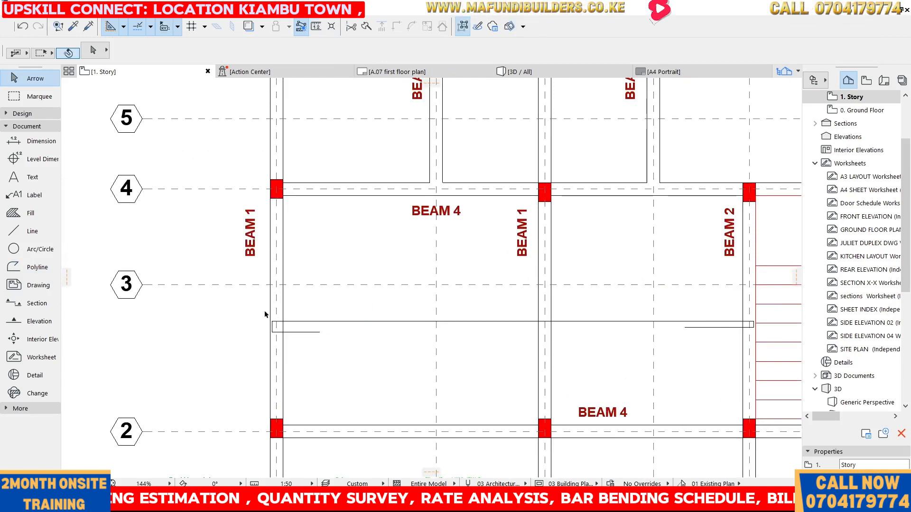
Stretch the end of the rebar's short bottom leg near grid A to about 1,400 mm long
scroll(313, 339, up, 4)
click(328, 323)
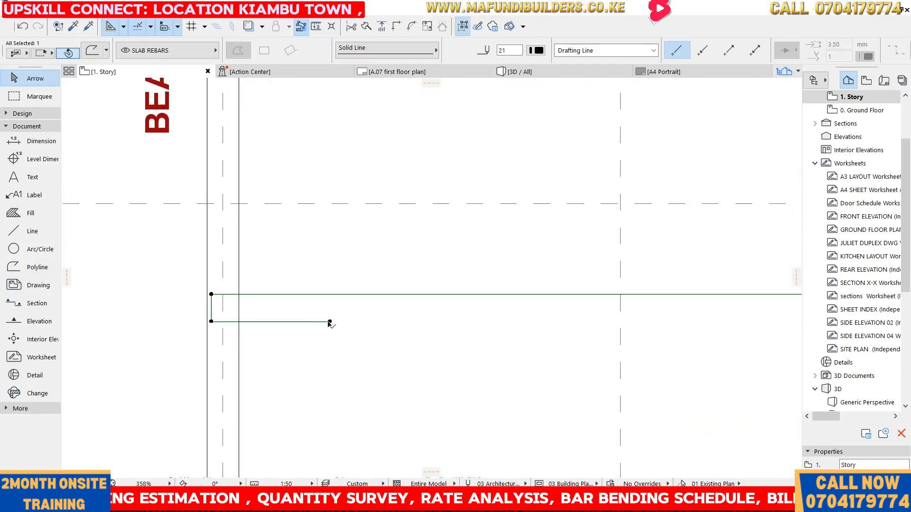
click(330, 321)
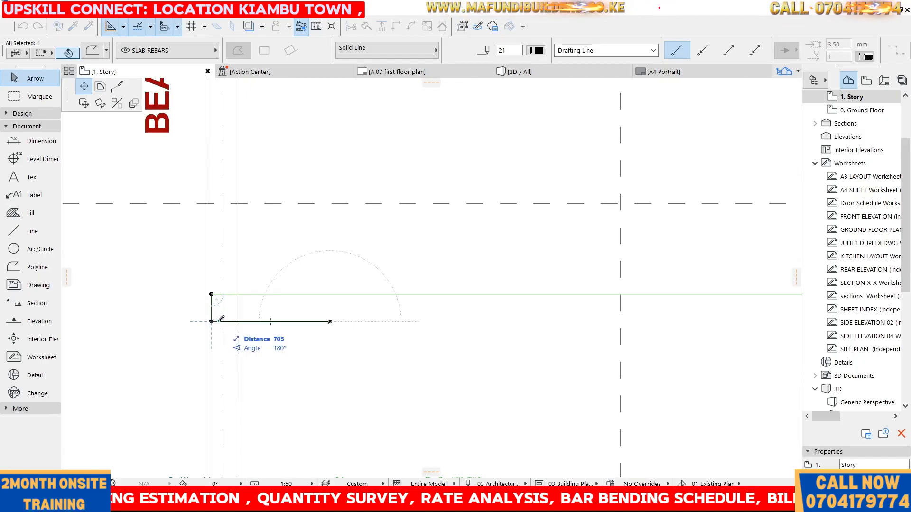
text(45)
key(Return)
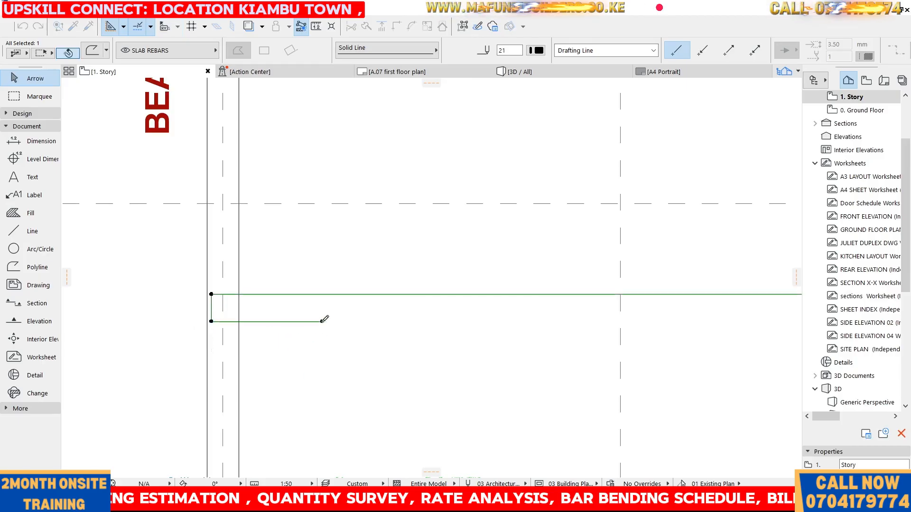
click(322, 322)
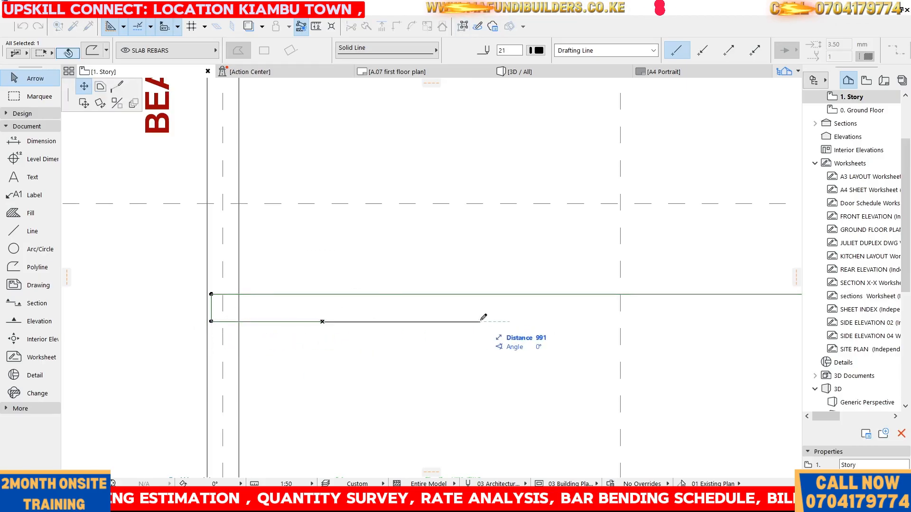
click(434, 322)
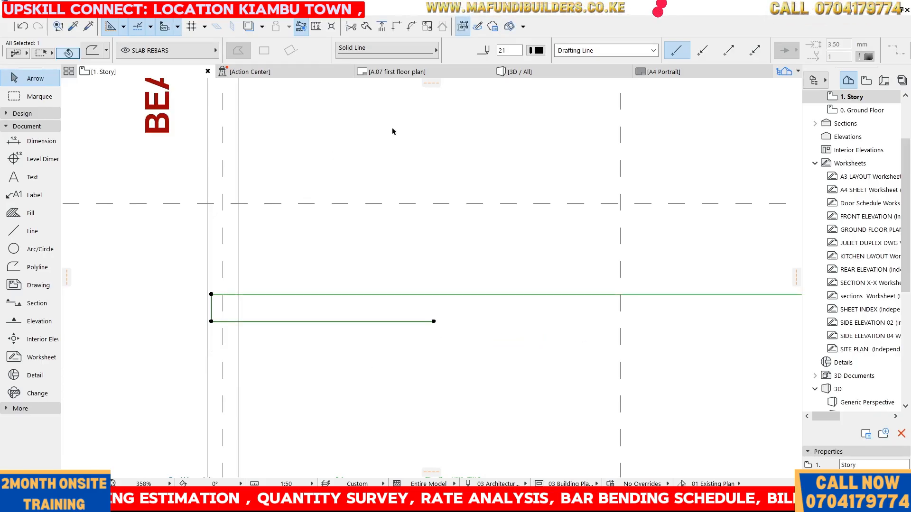
key(Escape)
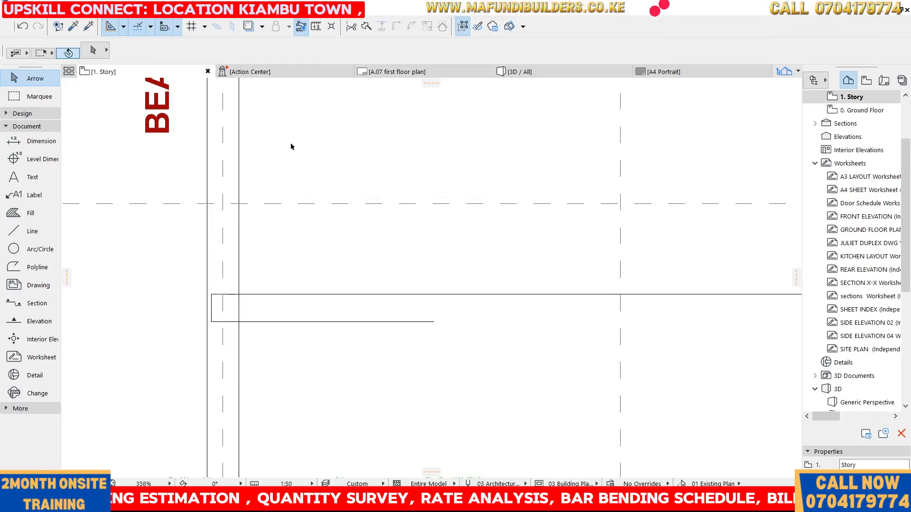
Dimension the rebar's bottom leg near grid A, then delete that dimension
click(33, 141)
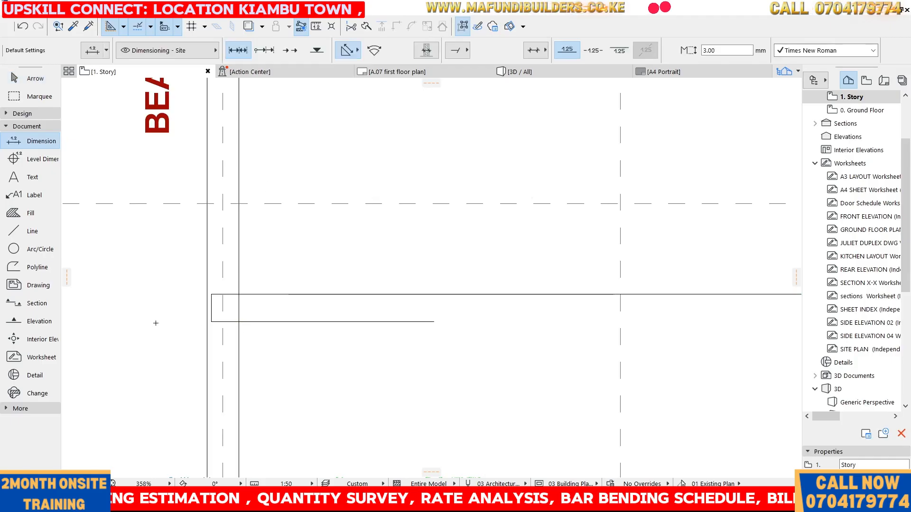
click(211, 322)
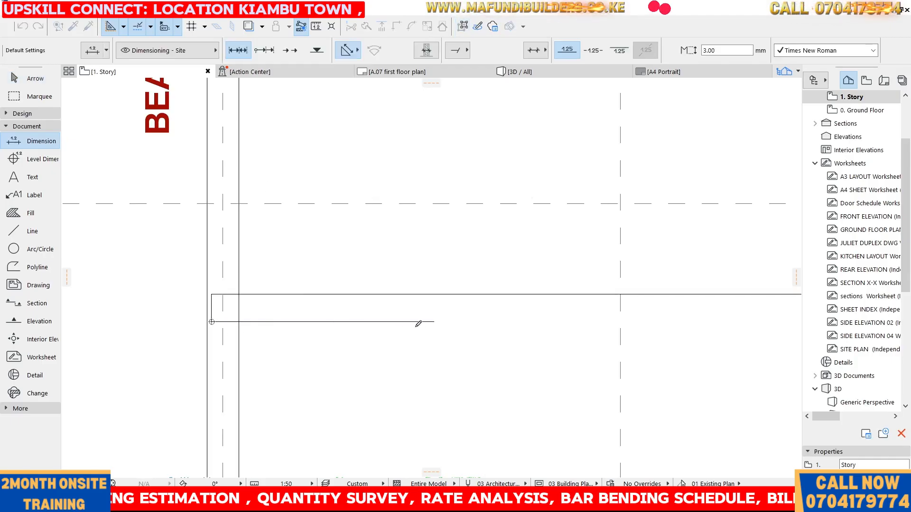
click(434, 322)
right_click(463, 314)
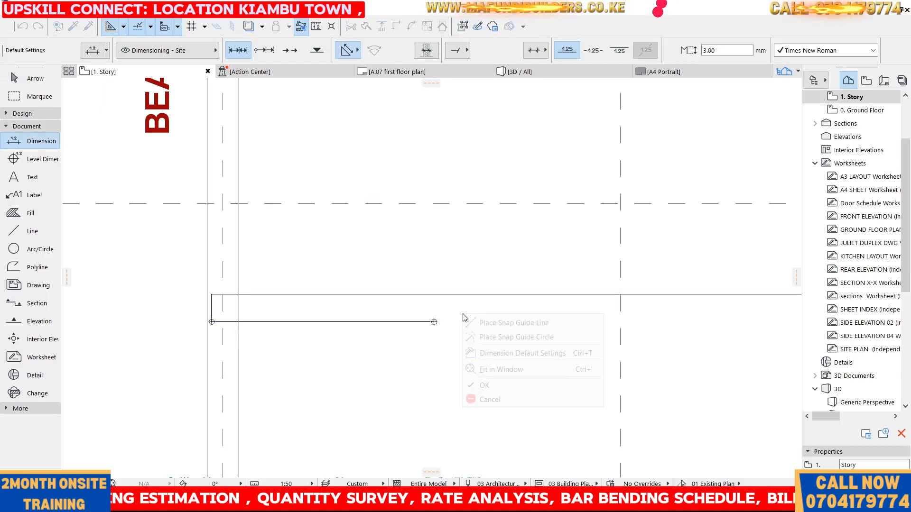
click(484, 385)
click(328, 338)
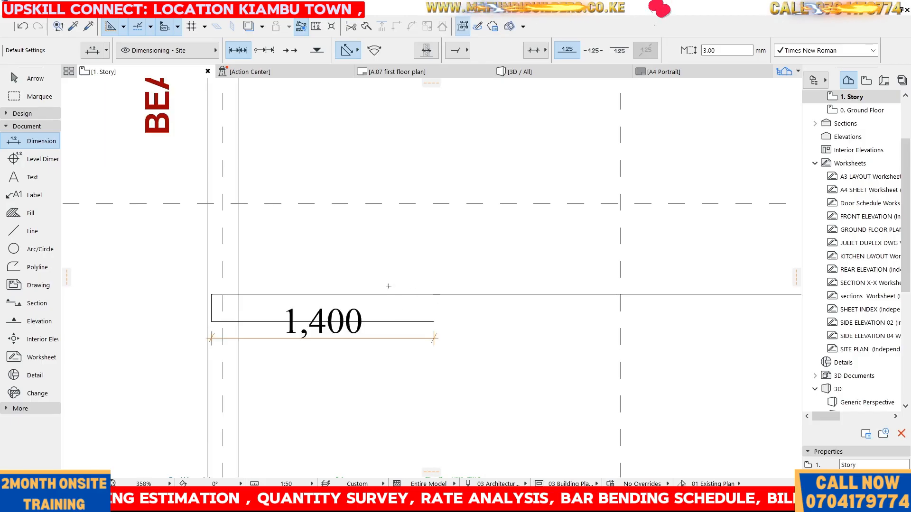
key(shift)
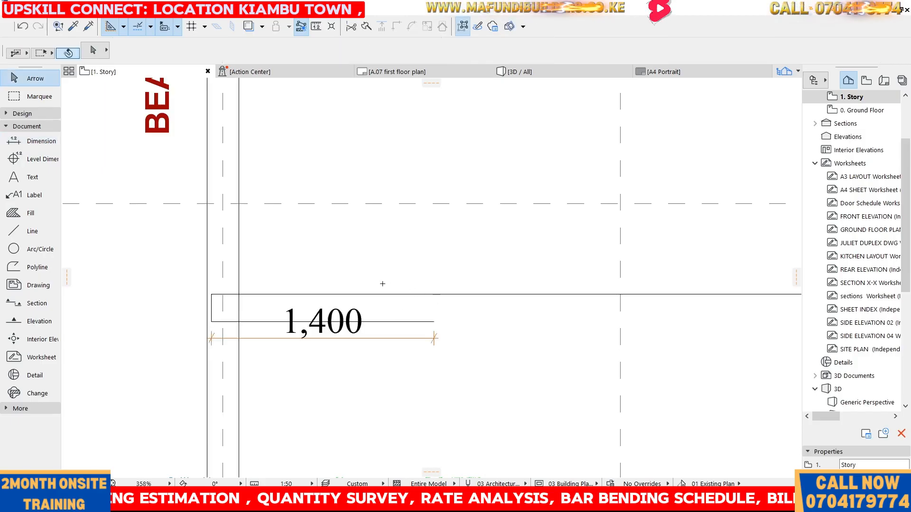
click(414, 338)
key(Delete)
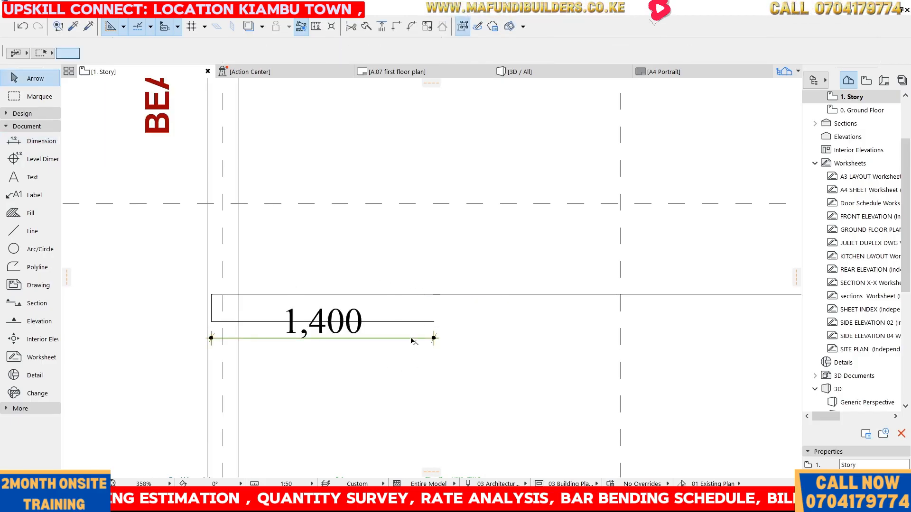
Offset the rebar's bottom leg edge near grid A by 71 mm
scroll(326, 321, down, 5)
scroll(319, 321, up, 5)
click(315, 327)
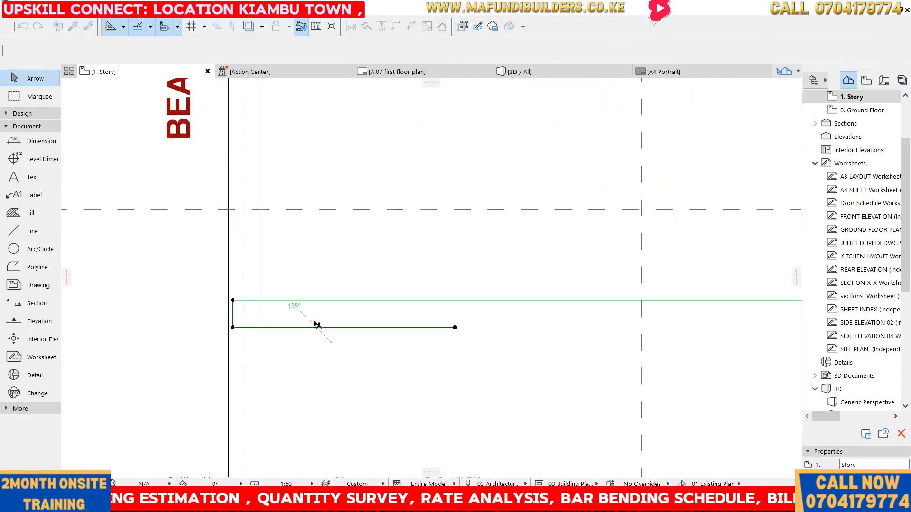
click(307, 327)
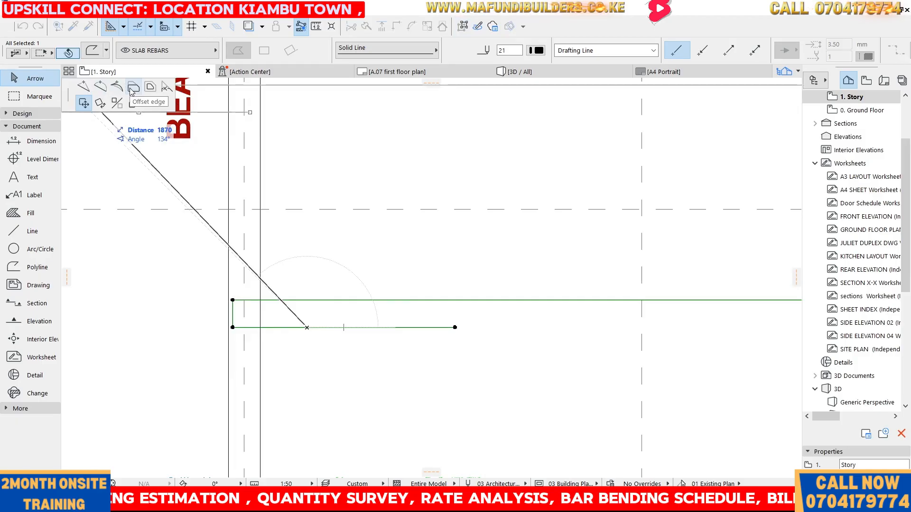
click(131, 90)
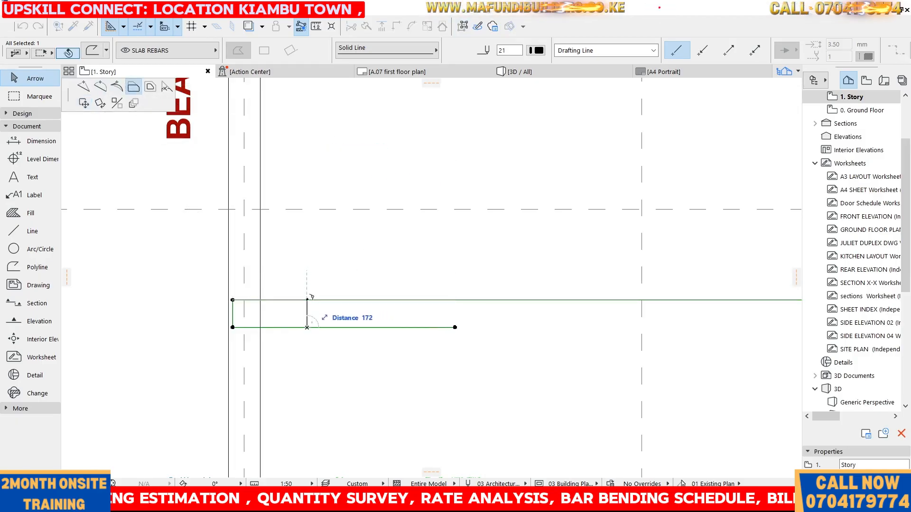
text(71)
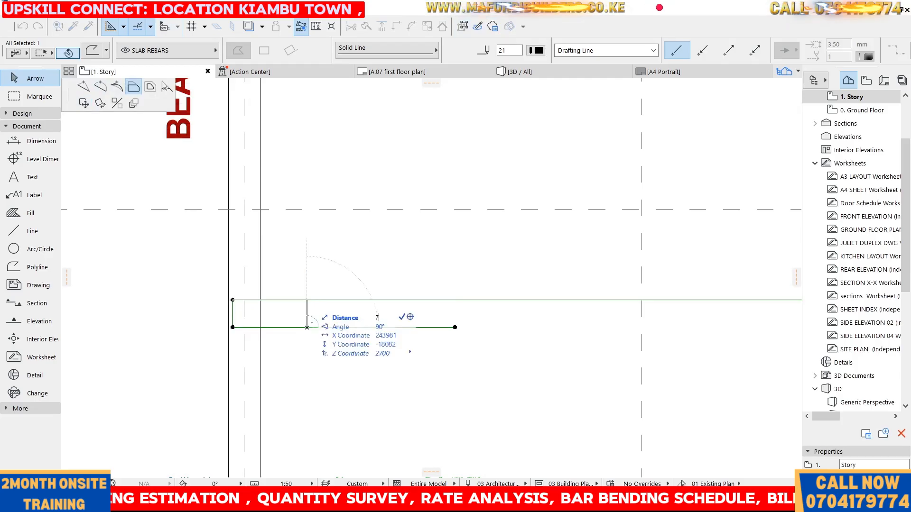
key(Return)
scroll(305, 321, down, 3)
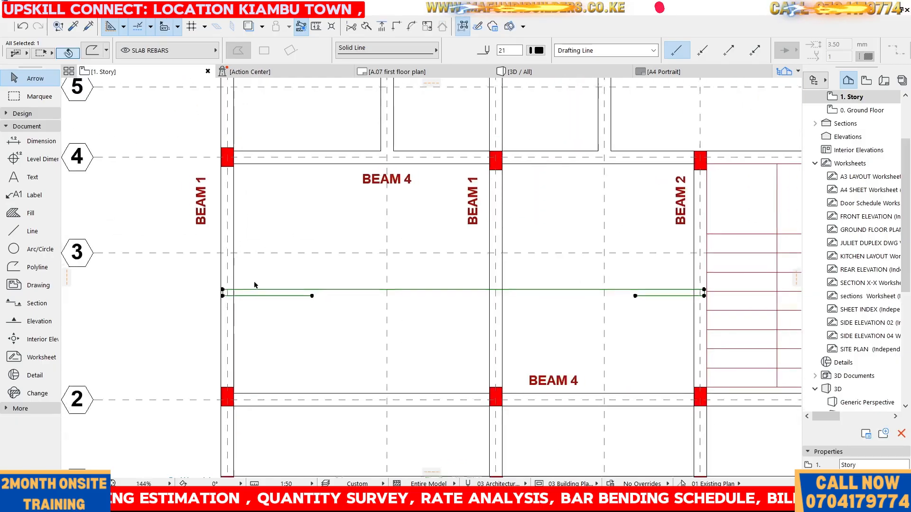
scroll(255, 287, up, 2)
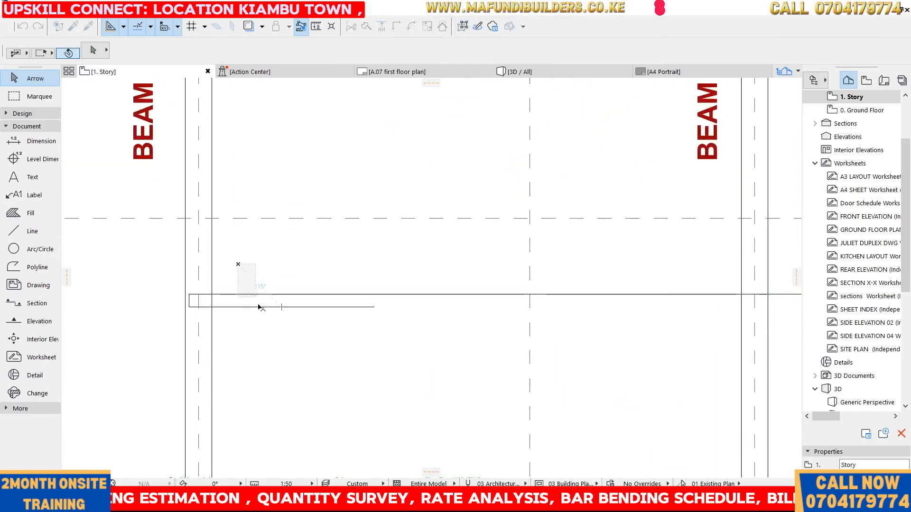
Inspect the rebar's bent ends near grid A and near grid E
click(245, 285)
click(242, 294)
click(232, 267)
click(261, 308)
click(249, 278)
drag(249, 277, 331, 359)
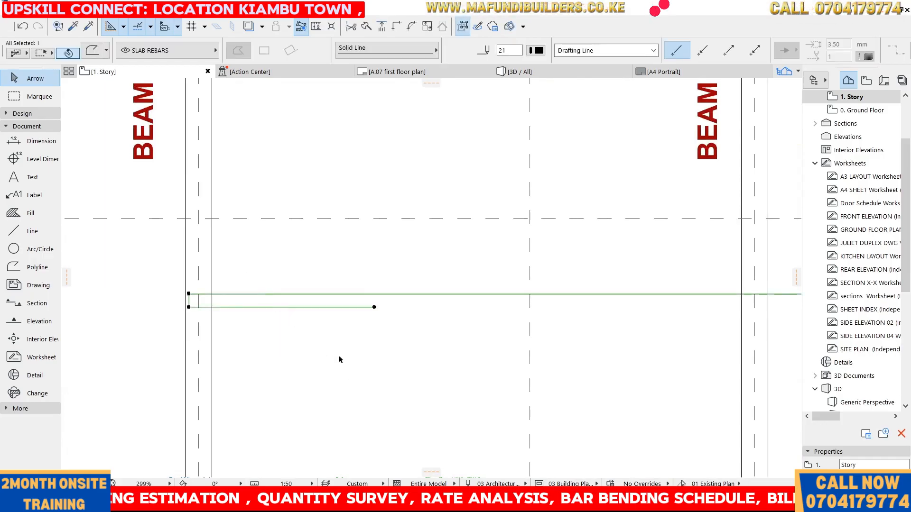
scroll(252, 332, down, 5)
scroll(504, 332, up, 2)
scroll(504, 334, up, 2)
click(407, 247)
drag(407, 245, 450, 306)
scroll(506, 285, up, 5)
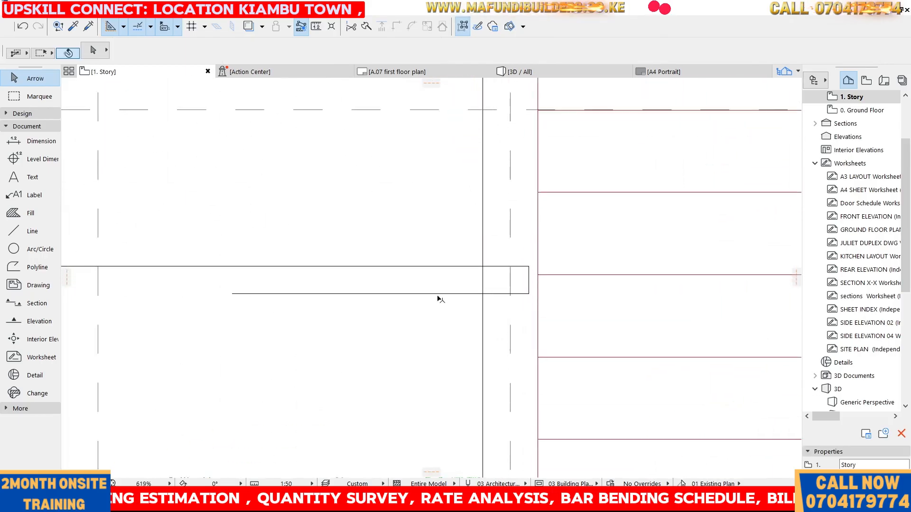
click(450, 192)
scroll(596, 234, down, 4)
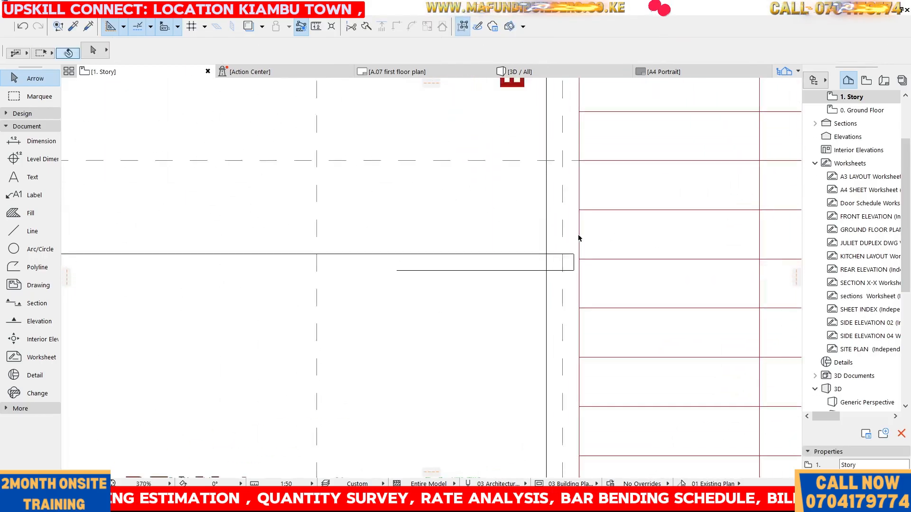
scroll(486, 248, down, 2)
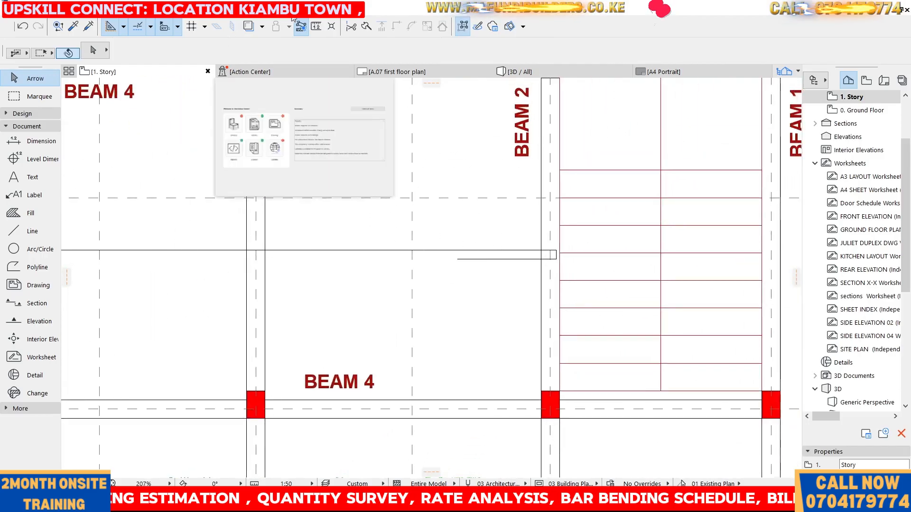
Measure the distance from grid C to grid E across the slab bay
click(317, 27)
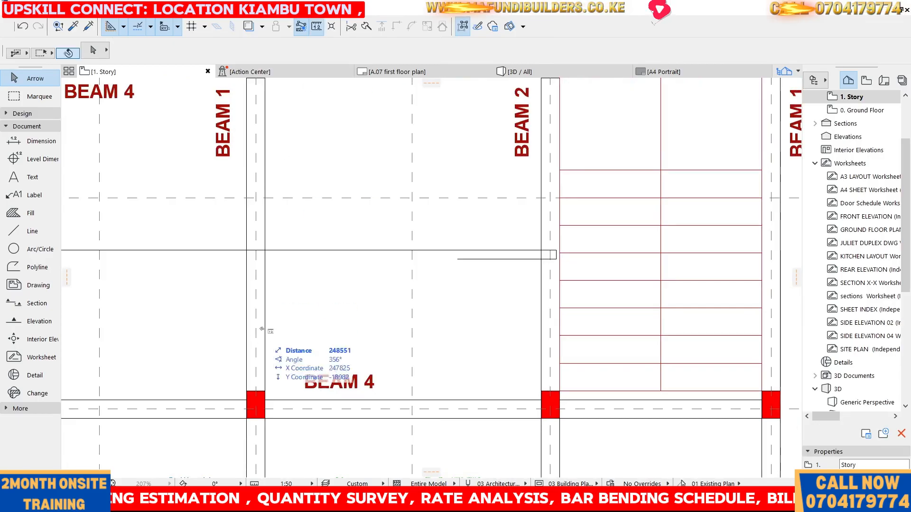
click(255, 316)
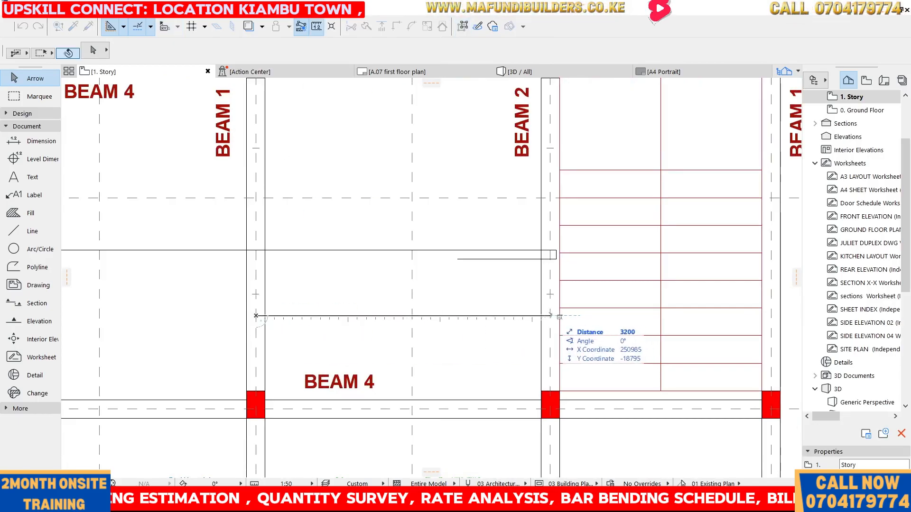
key(Escape)
Adjust the end of the rebar's bottom leg near grid E, entering a distance of 20
scroll(476, 311, down, 5)
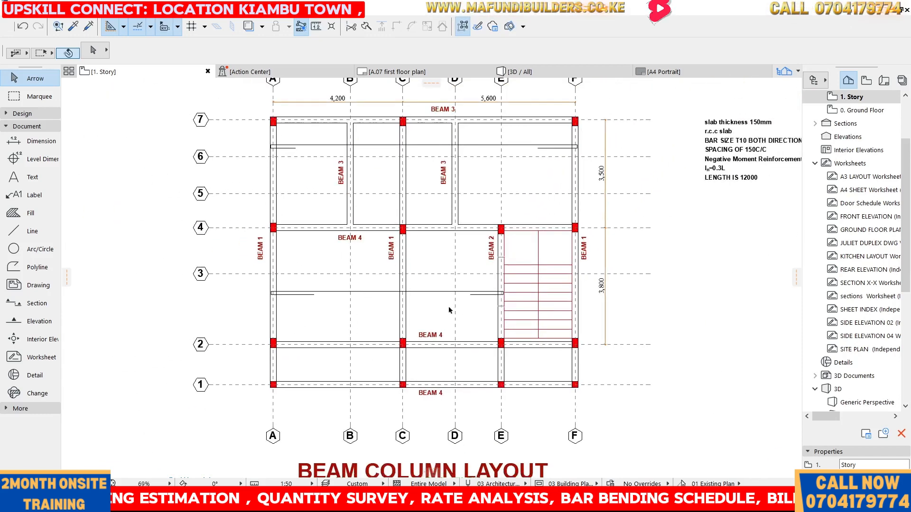
scroll(460, 301, up, 2)
scroll(448, 309, up, 4)
scroll(520, 300, up, 1)
drag(469, 289, 471, 293)
click(448, 272)
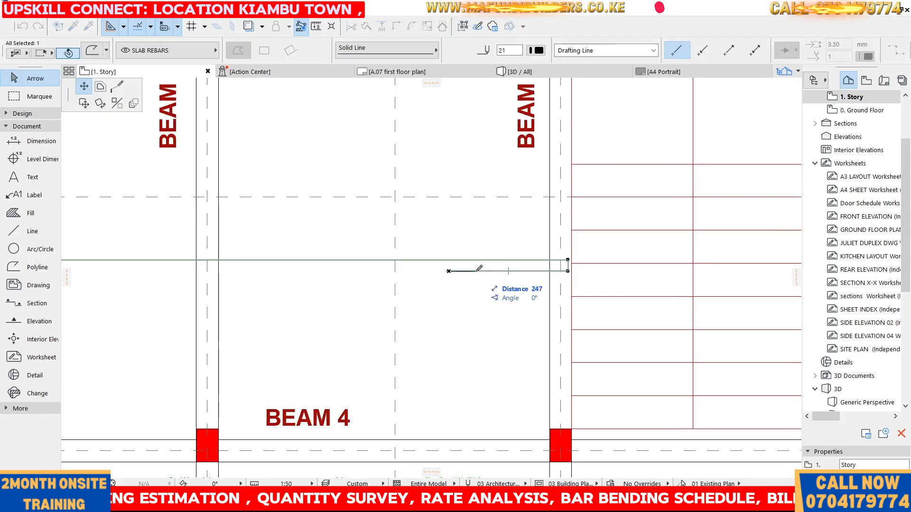
click(568, 270)
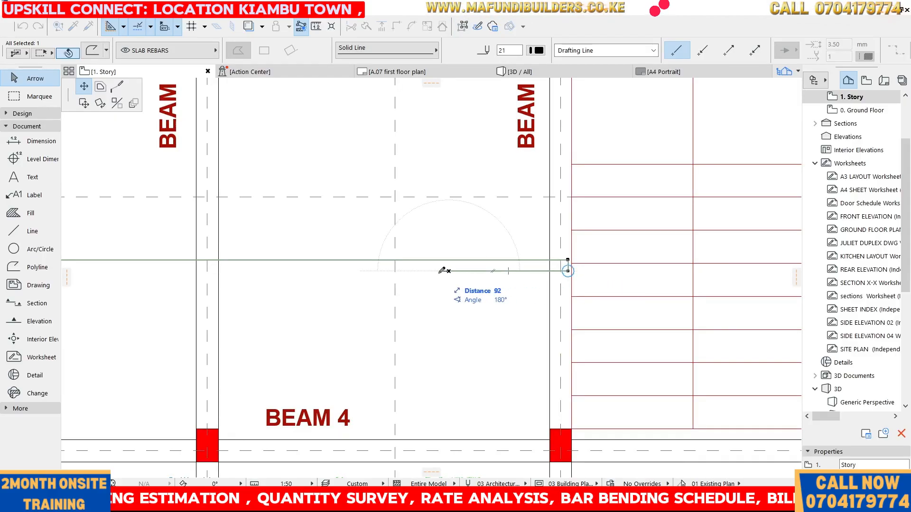
text(20)
key(Return)
click(446, 272)
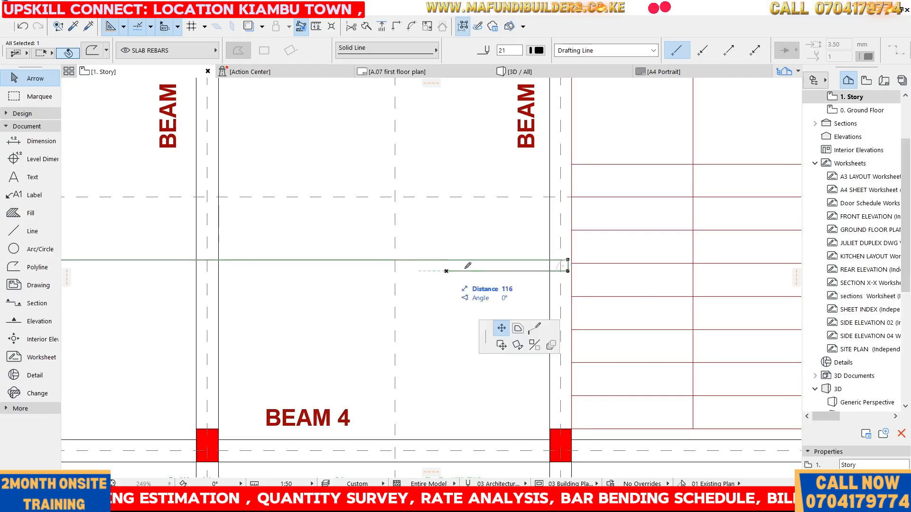
key(Escape)
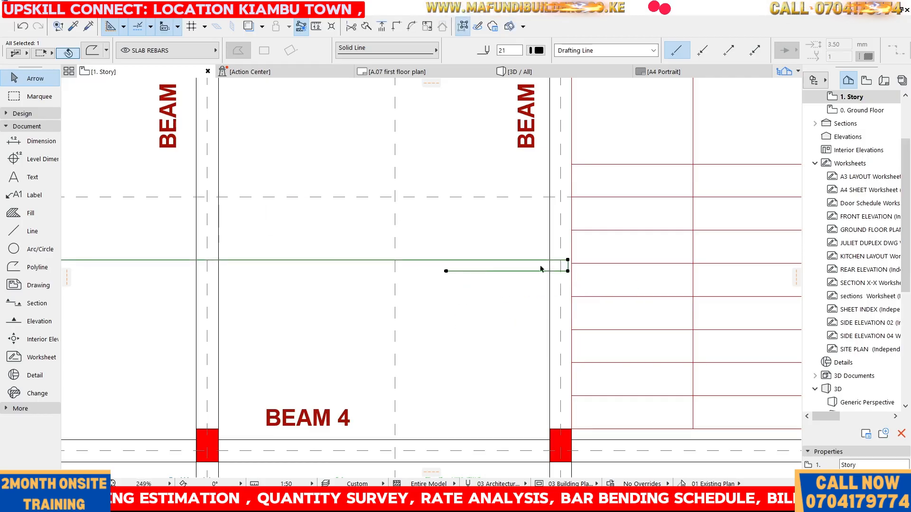
scroll(472, 278, down, 4)
key(Escape)
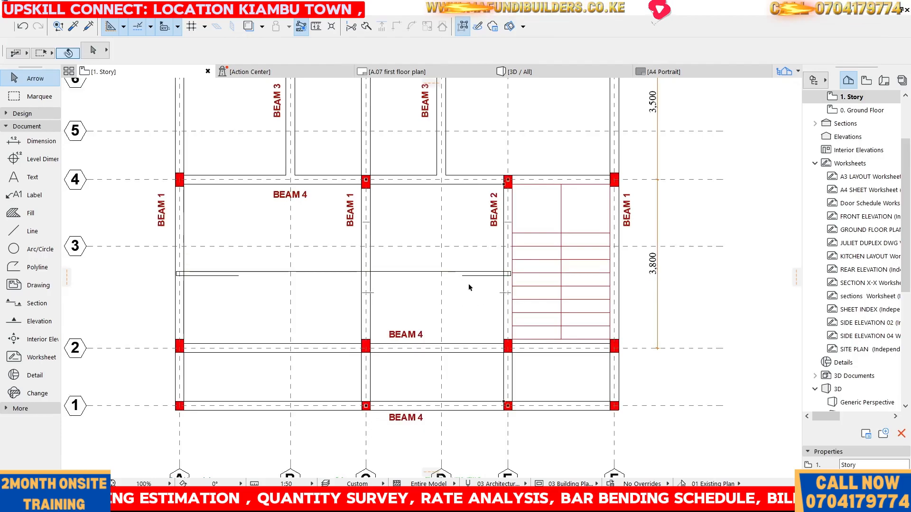
Review the drawn rebars across the beam column layout
scroll(469, 285, up, 3)
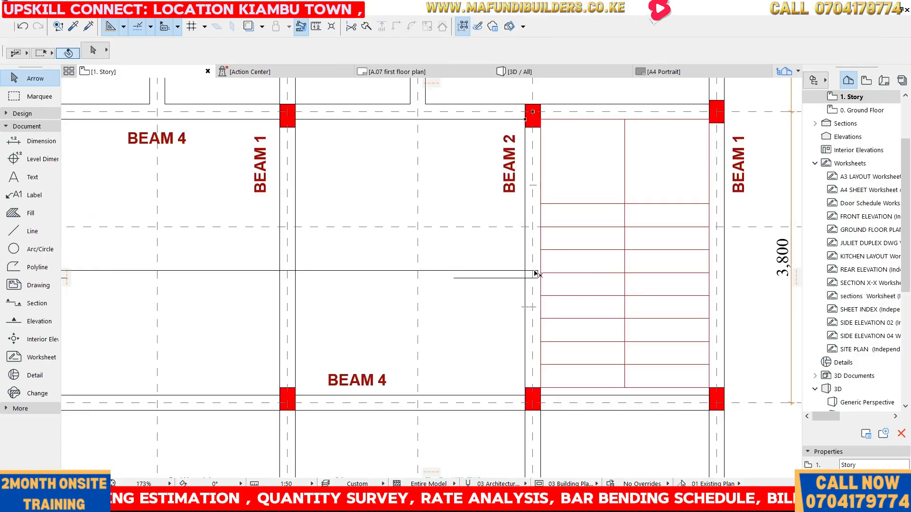
click(457, 279)
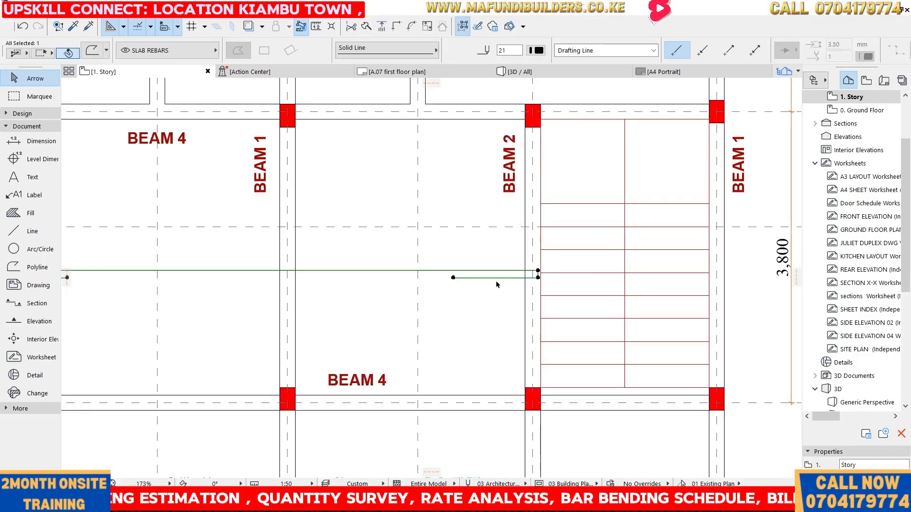
click(457, 312)
scroll(434, 251, down, 5)
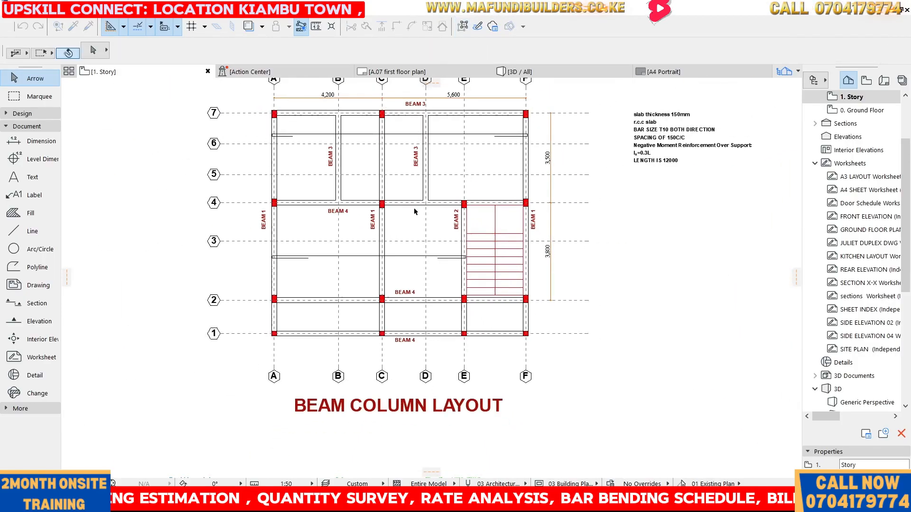
scroll(399, 254, up, 2)
scroll(429, 258, down, 3)
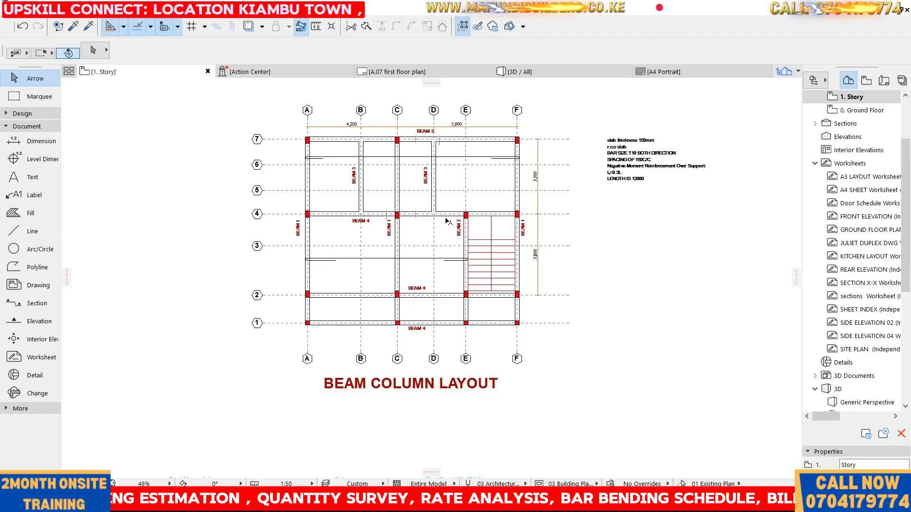
scroll(434, 267, down, 1)
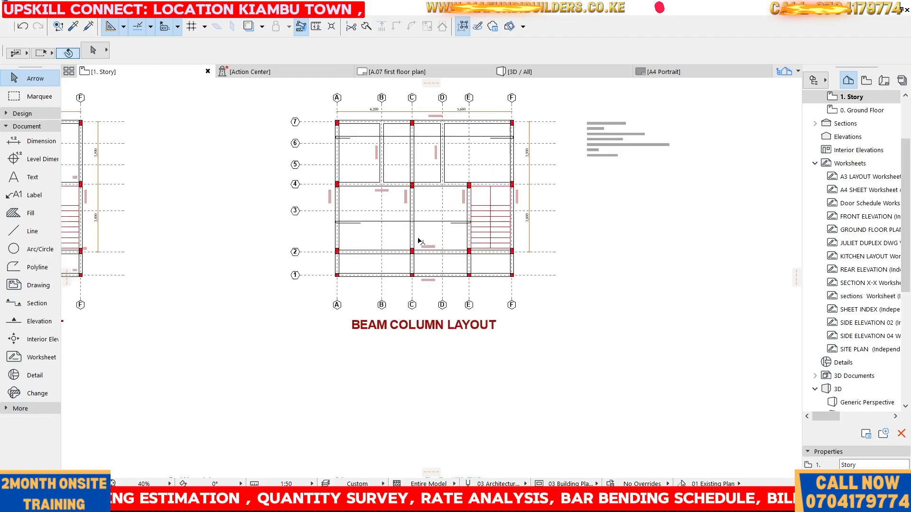
scroll(356, 280, up, 3)
scroll(450, 215, down, 2)
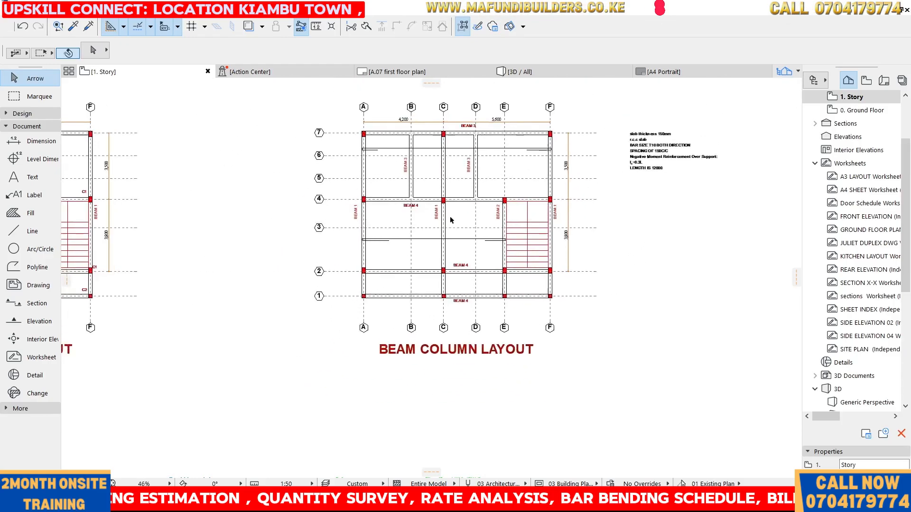
scroll(354, 338, up, 2)
scroll(392, 297, down, 2)
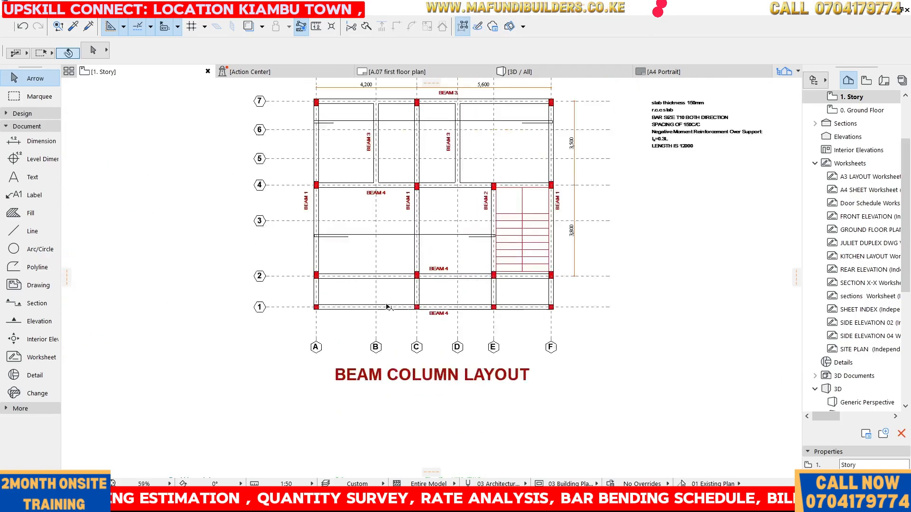
scroll(329, 284, up, 2)
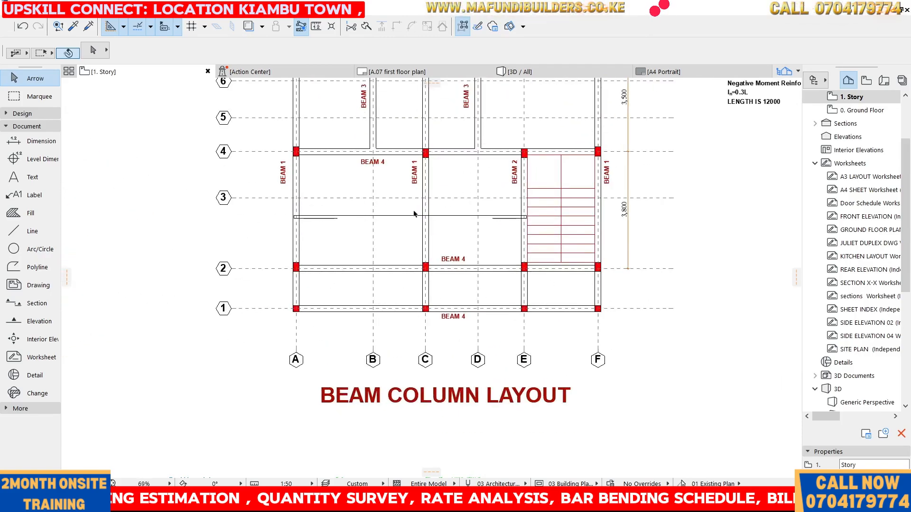
Draw a new horizontal rebar polyline about 9,800 mm long from grid A to grid F between grids 1 and 2
drag(329, 208, 341, 236)
key(Escape)
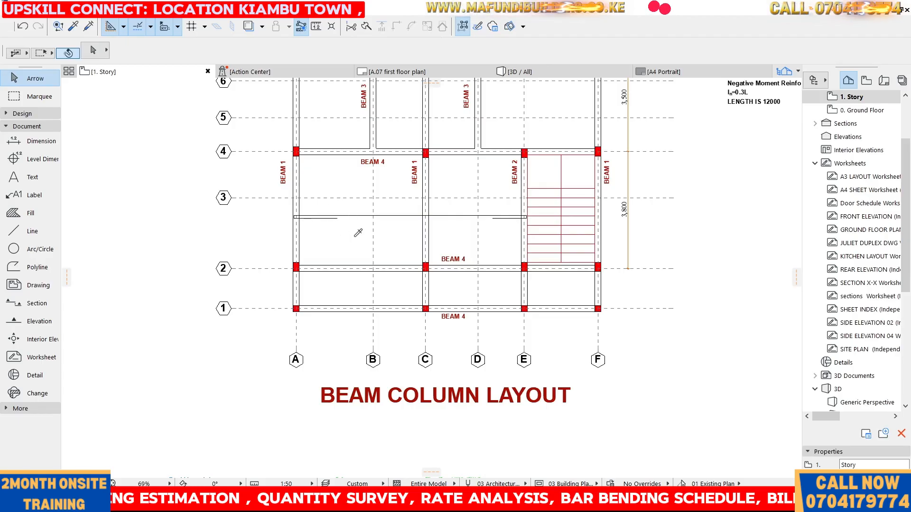
alt+click(352, 215)
scroll(297, 284, up, 4)
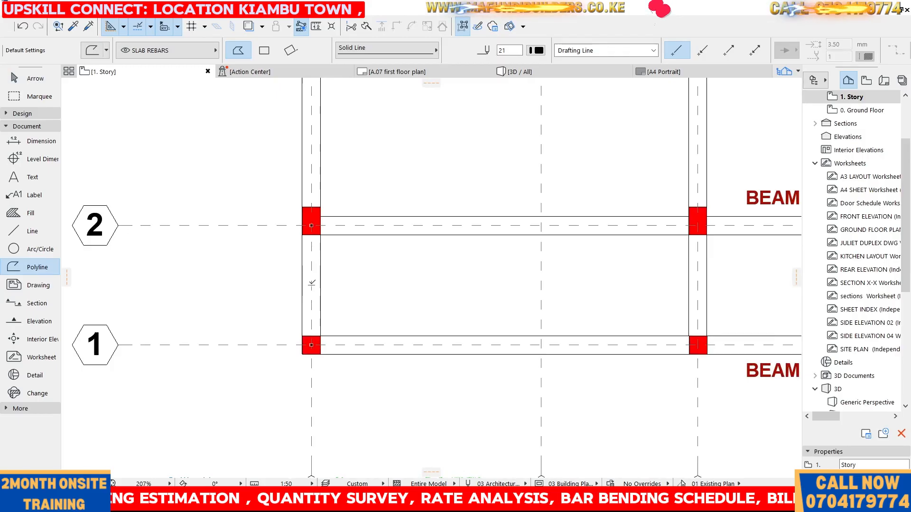
click(312, 284)
scroll(317, 242, down, 5)
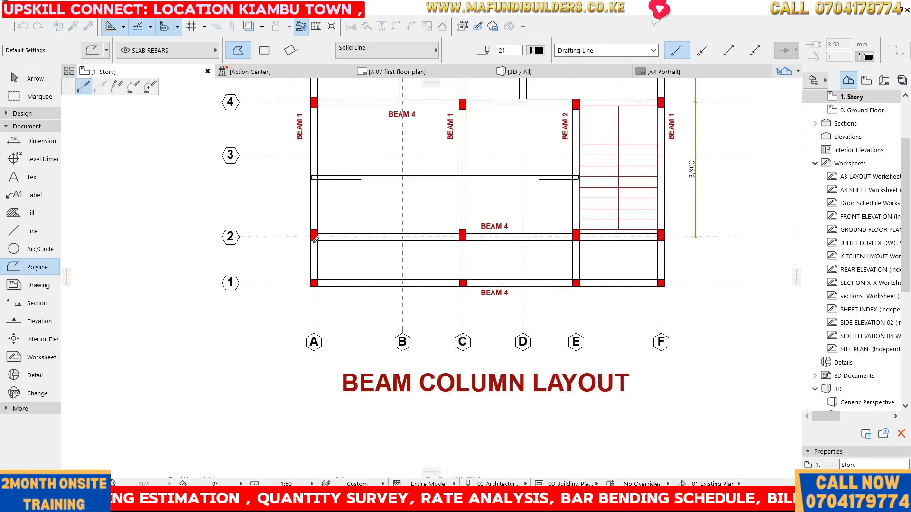
scroll(546, 244, up, 4)
scroll(489, 260, up, 1)
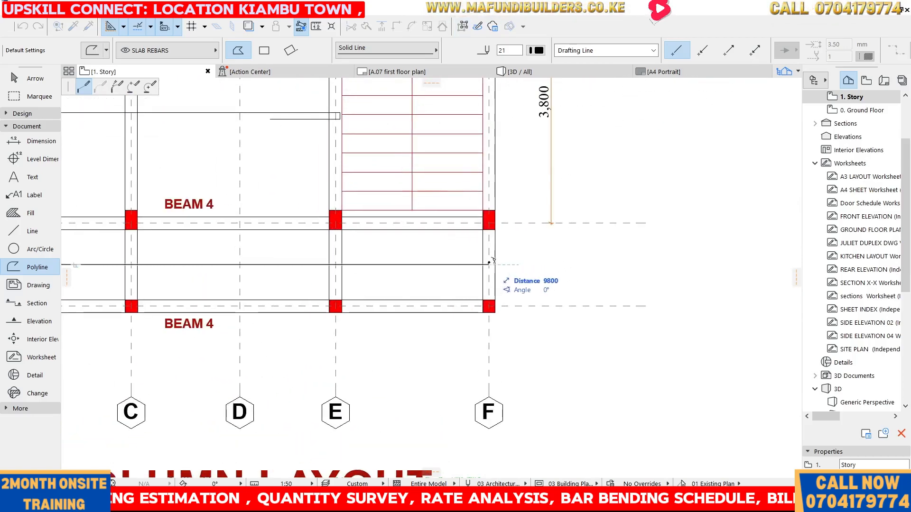
right_click(490, 262)
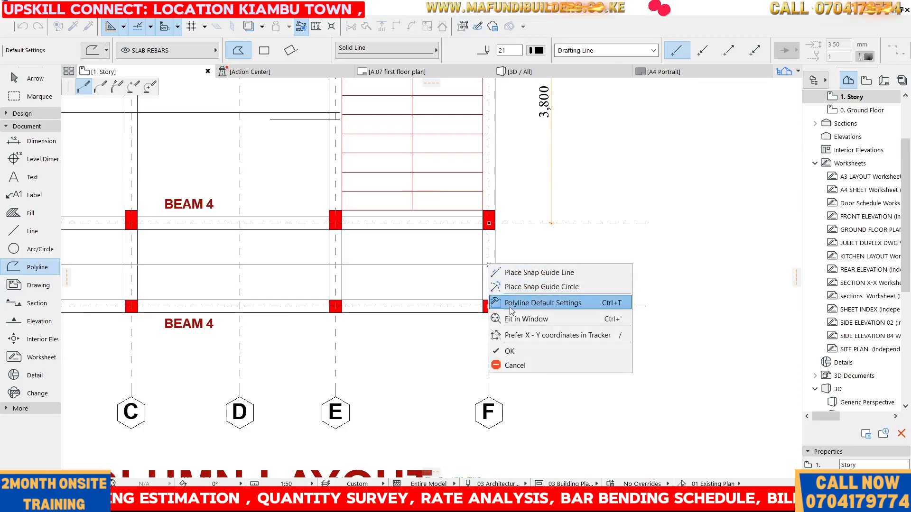
click(514, 349)
Extend the new rebar's end at grid F by 100 mm to the beam's outer edge
scroll(460, 245, up, 3)
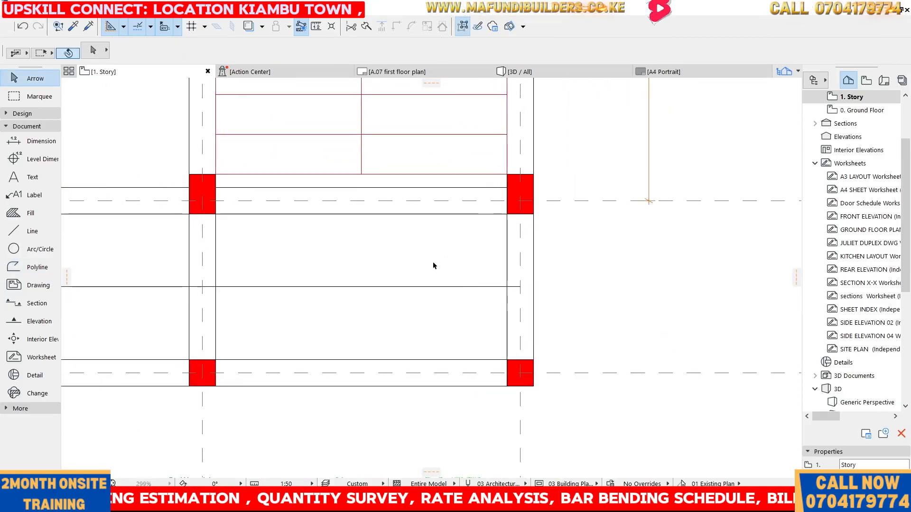
click(520, 286)
click(520, 286)
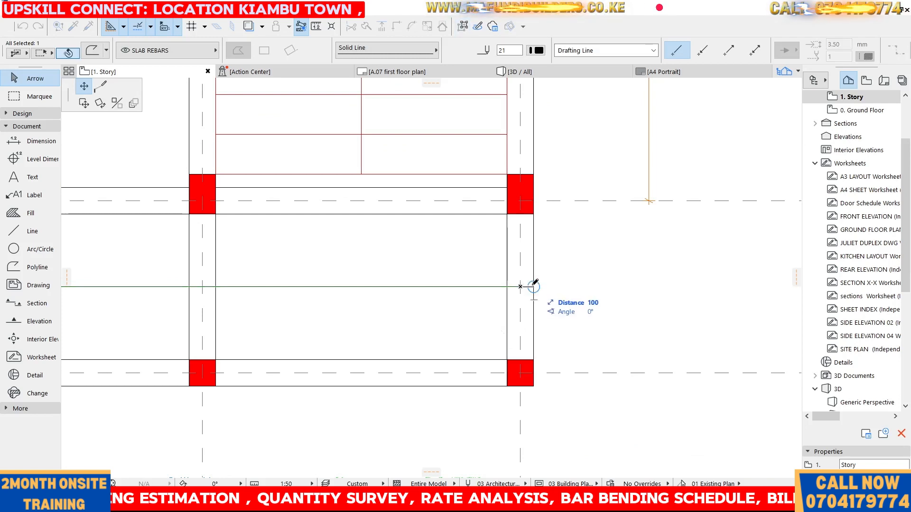
click(533, 286)
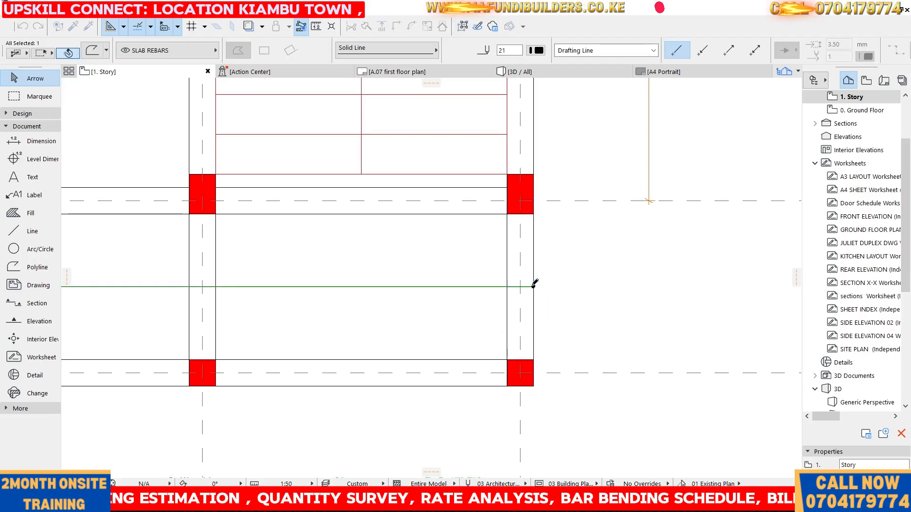
click(533, 286)
click(533, 286)
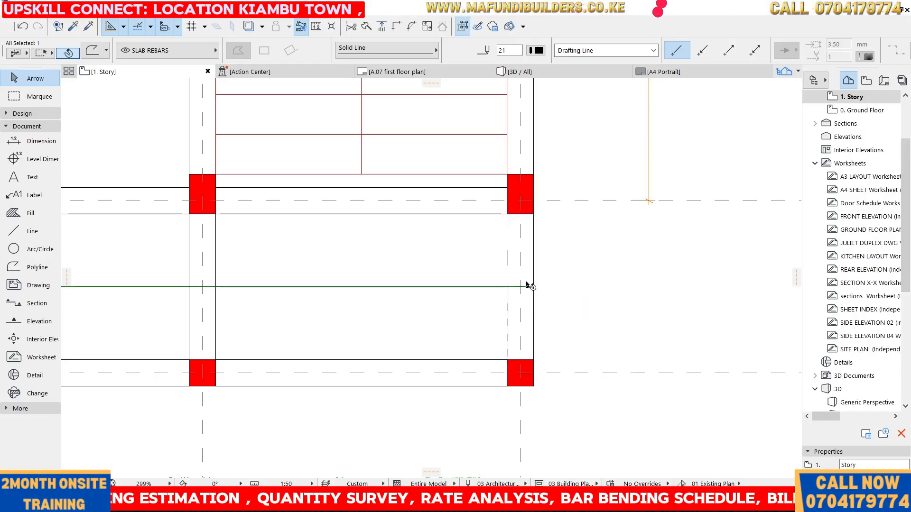
Extend the new rebar's end at grid A by about 80 mm to the beam's outer edge
scroll(622, 238, down, 5)
scroll(273, 225, up, 4)
scroll(252, 232, up, 3)
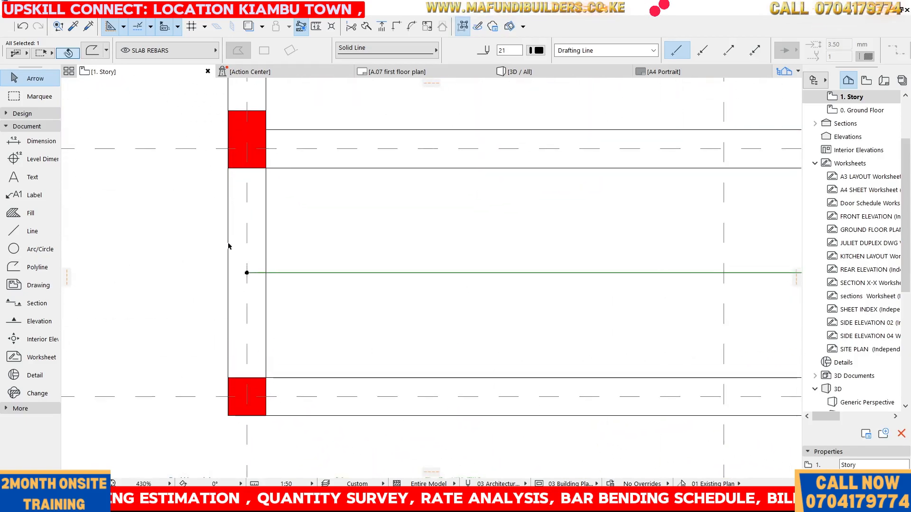
click(247, 273)
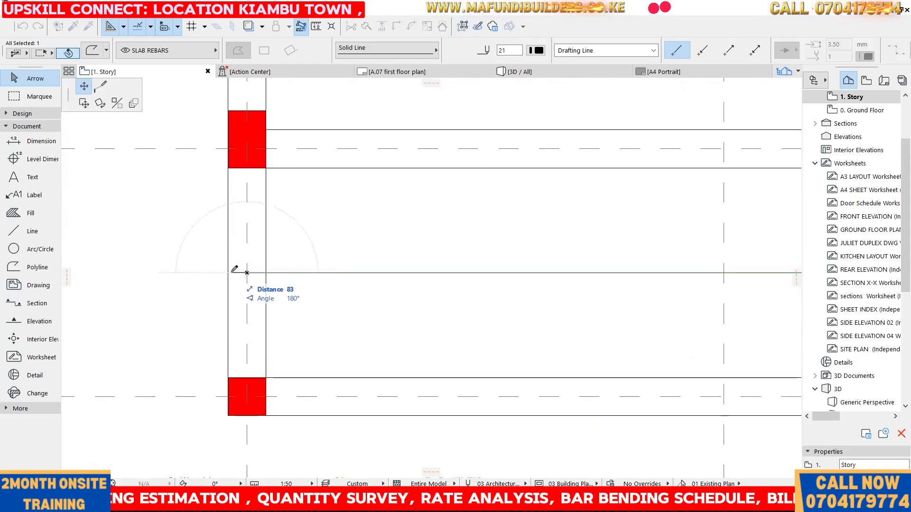
click(230, 273)
click(216, 218)
scroll(216, 219, down, 6)
scroll(313, 233, down, 2)
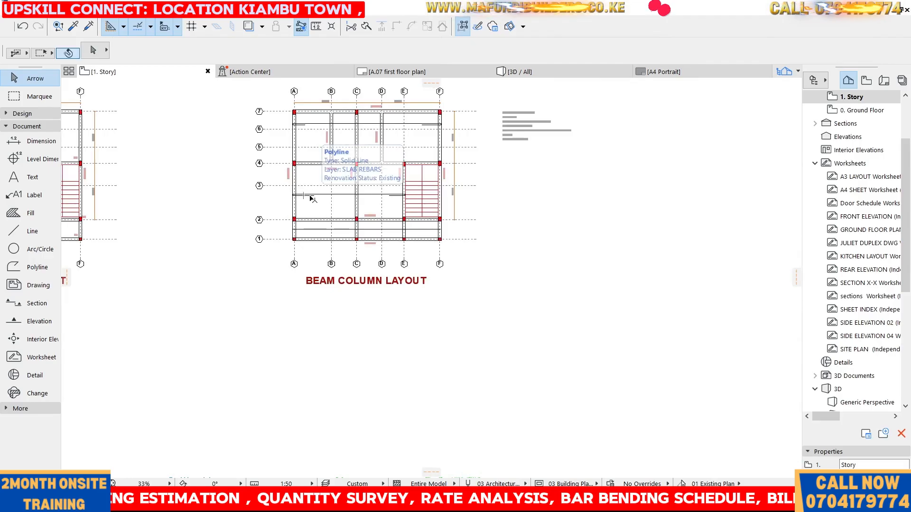
scroll(290, 234, up, 6)
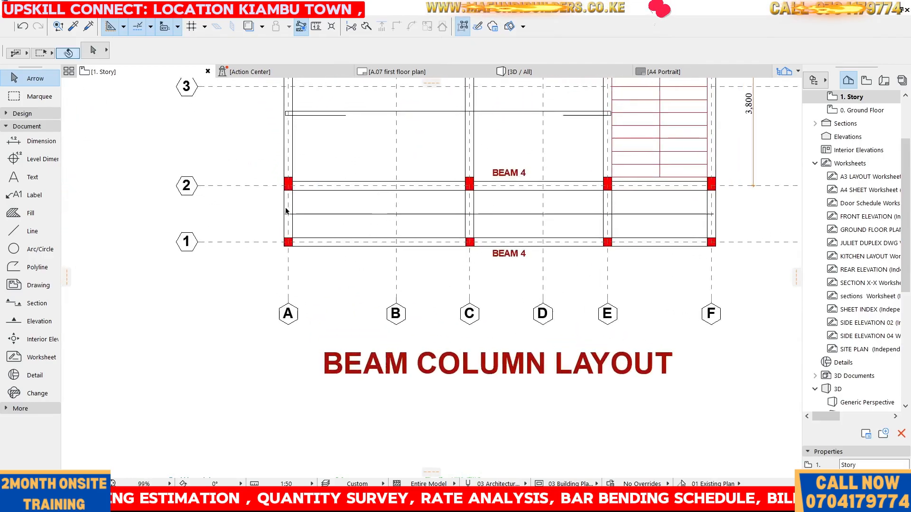
click(332, 214)
drag(318, 201, 348, 231)
drag(307, 195, 345, 230)
click(331, 204)
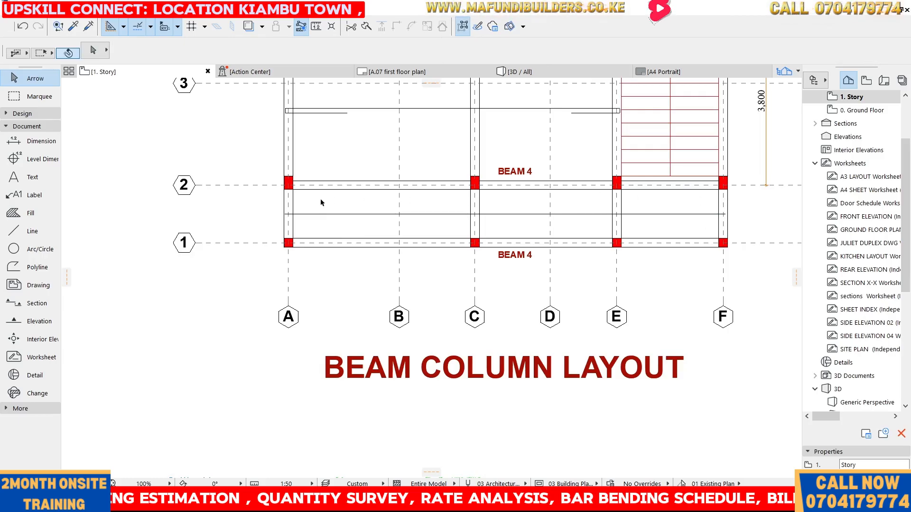
drag(318, 204, 369, 233)
click(369, 233)
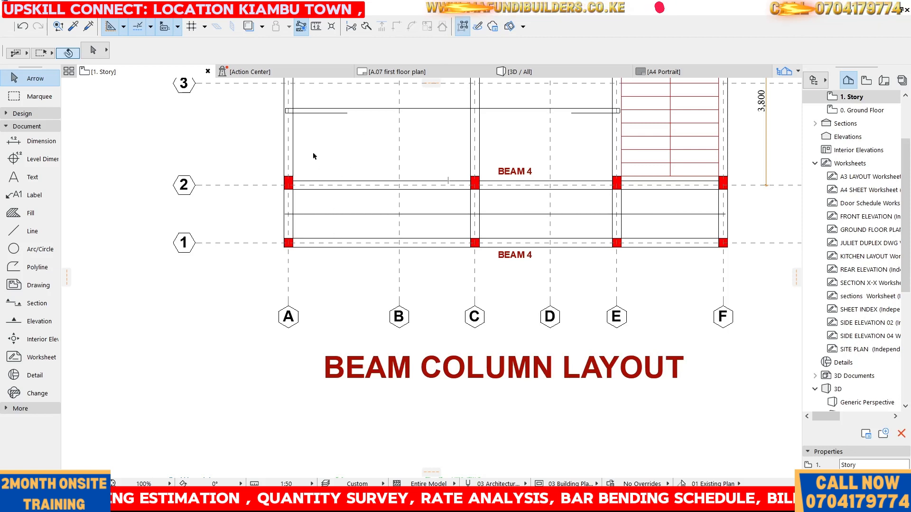
Inspect the new rebar between grids 1 and 2, then survey the whole beam column layout
scroll(320, 222, down, 5)
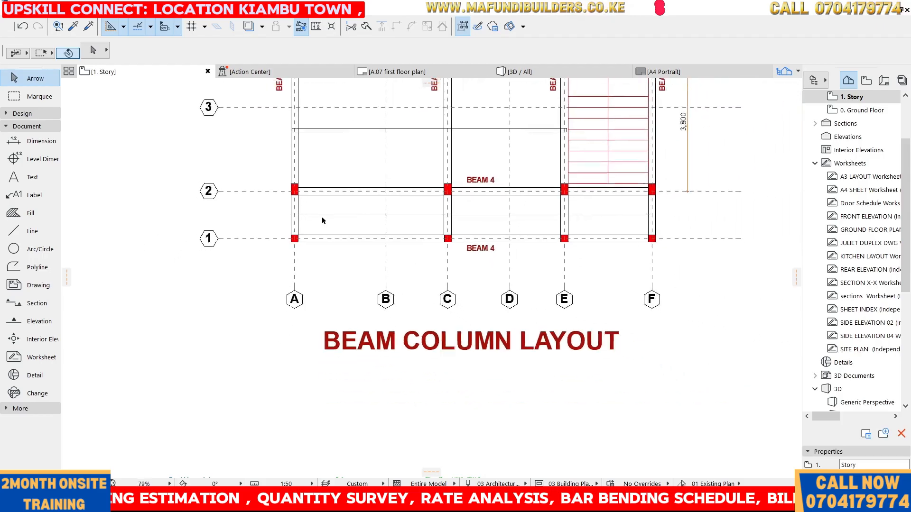
scroll(324, 218, up, 6)
scroll(327, 218, down, 6)
scroll(324, 218, up, 4)
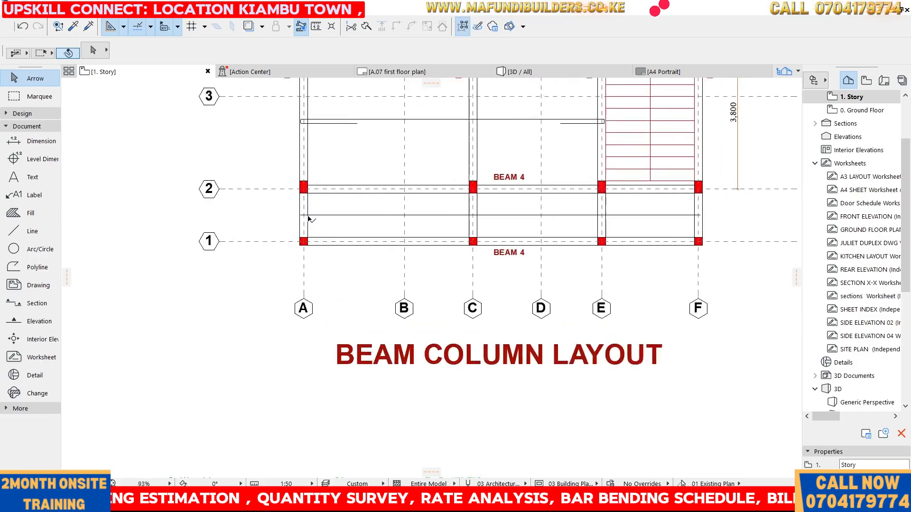
click(338, 215)
click(334, 207)
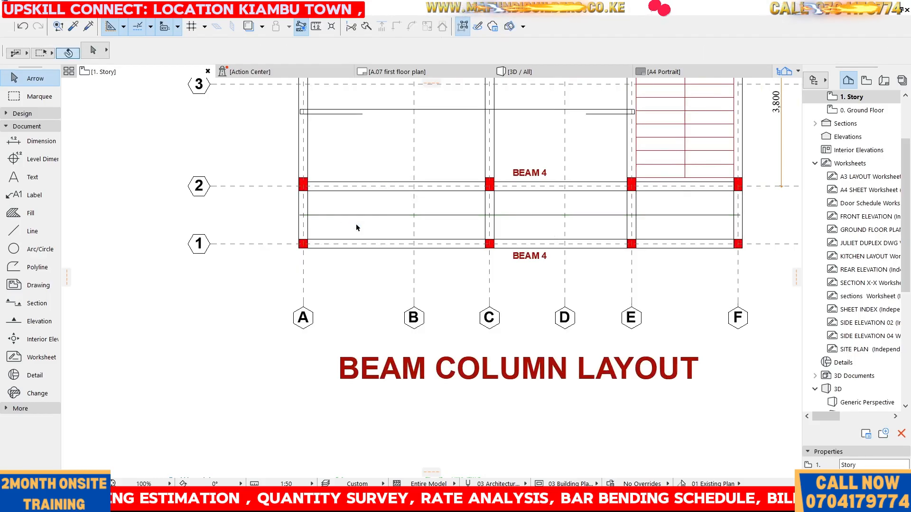
click(351, 214)
drag(355, 221, 357, 226)
scroll(233, 238, down, 3)
scroll(233, 239, down, 1)
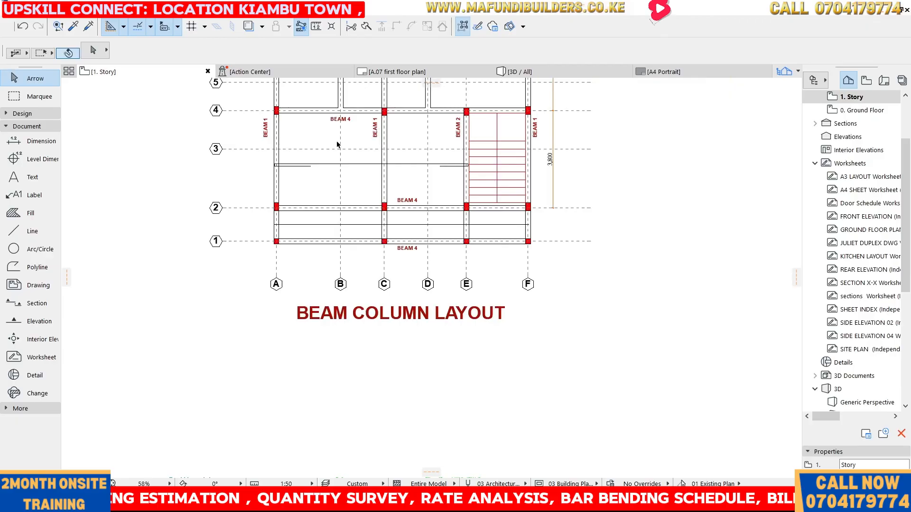
scroll(356, 152, down, 4)
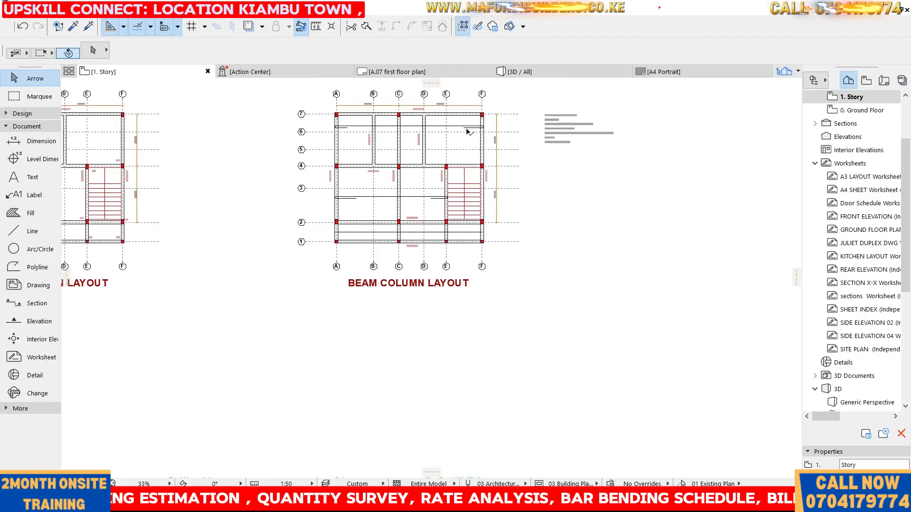
scroll(343, 143, up, 2)
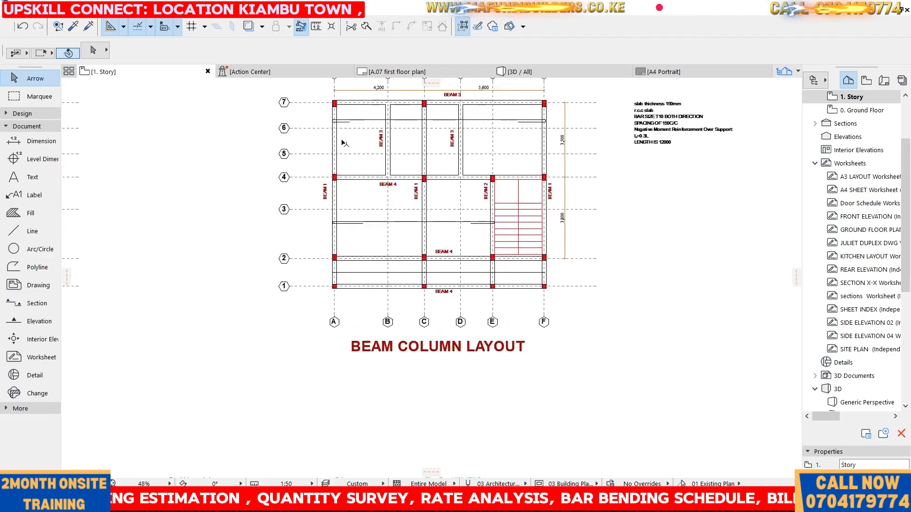
Start drawing the next slab rebar with the Polyline tool
click(37, 267)
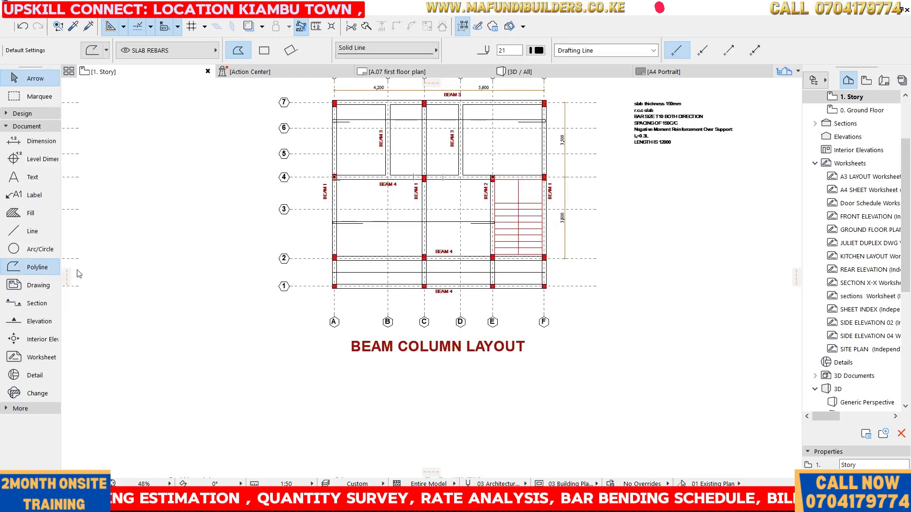
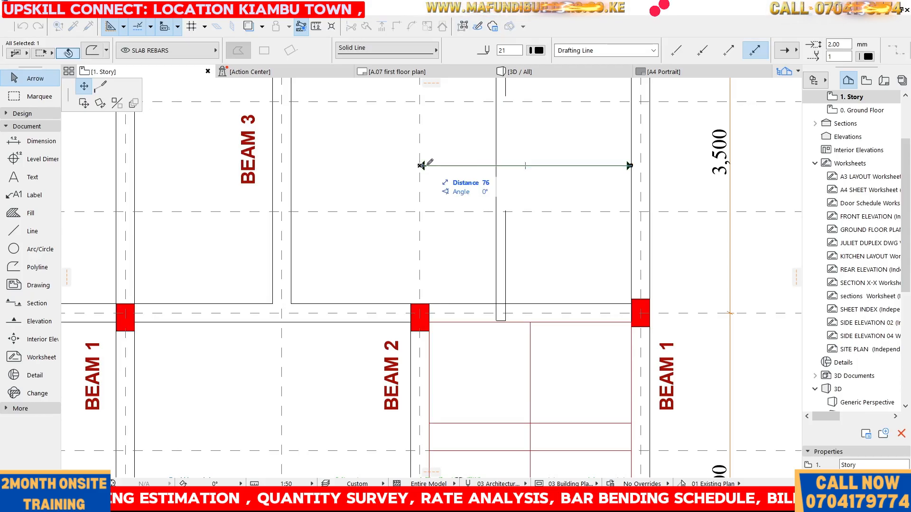
Shorten the new rebar's end at grid E by 100 mm
text(100)
key(Return)
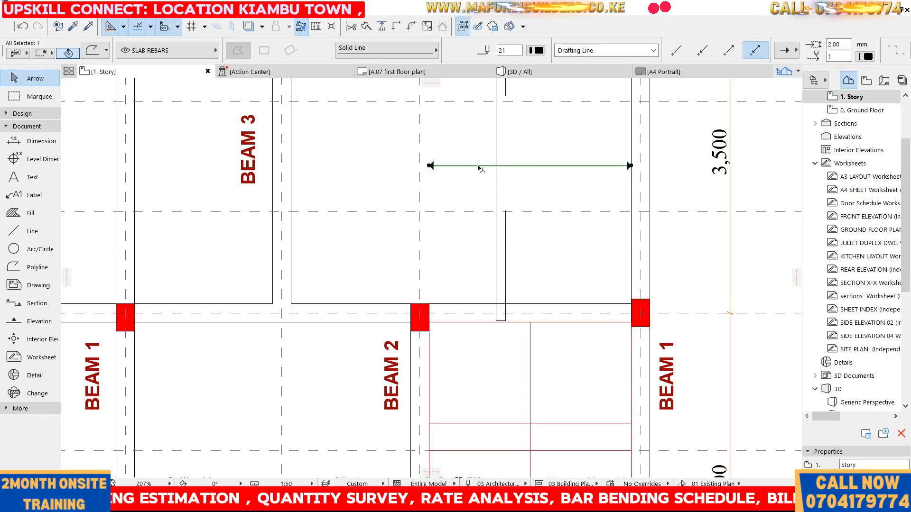
Shorten the rebar's end at grid F by 50 mm
click(631, 166)
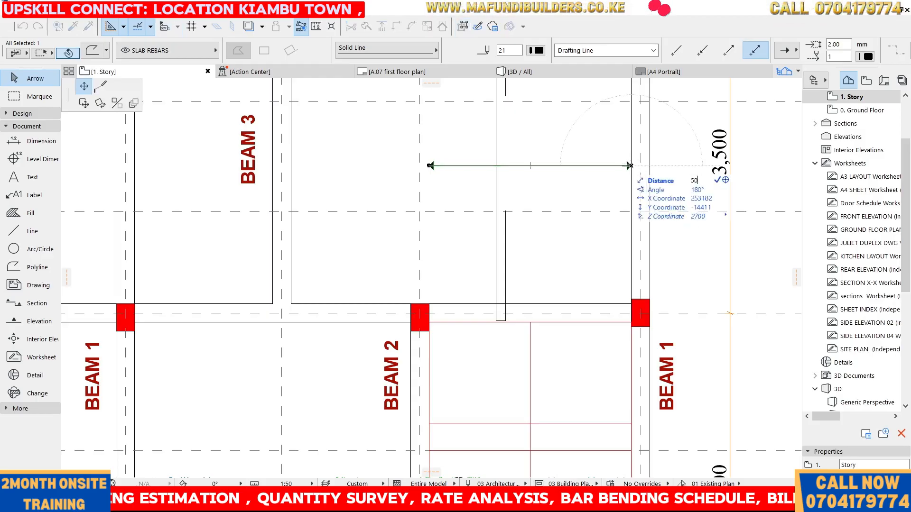
click(626, 165)
key(Escape)
scroll(581, 156, down, 3)
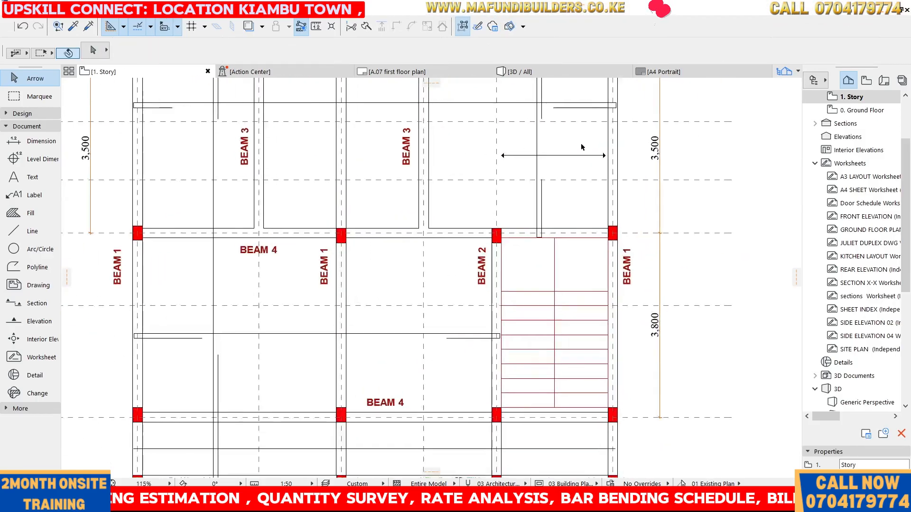
scroll(578, 152, up, 2)
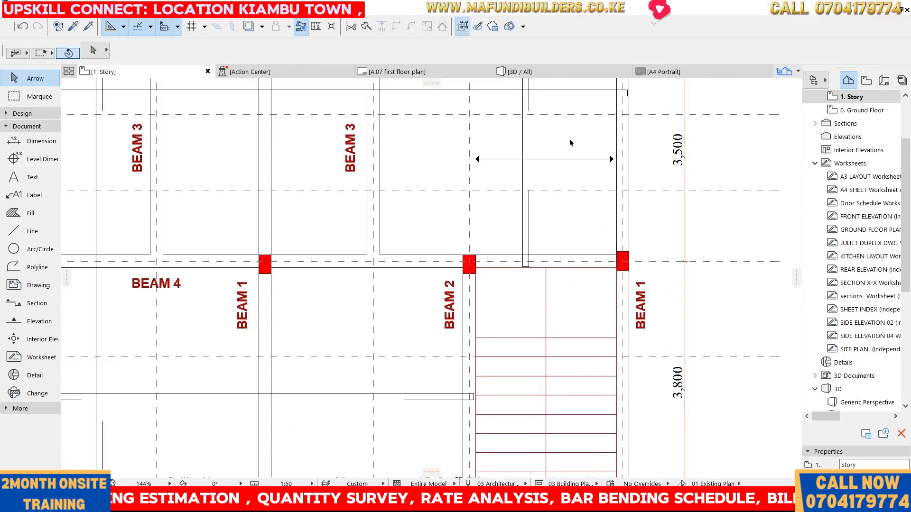
Draw a short vertical bent end on the rebar's end at grid F with the Polyline tool
alt+click(529, 106)
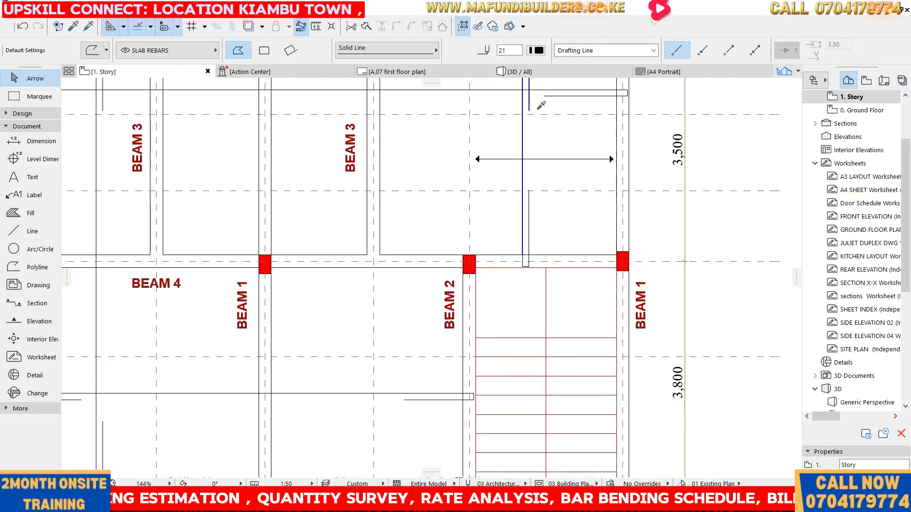
scroll(622, 159, up, 7)
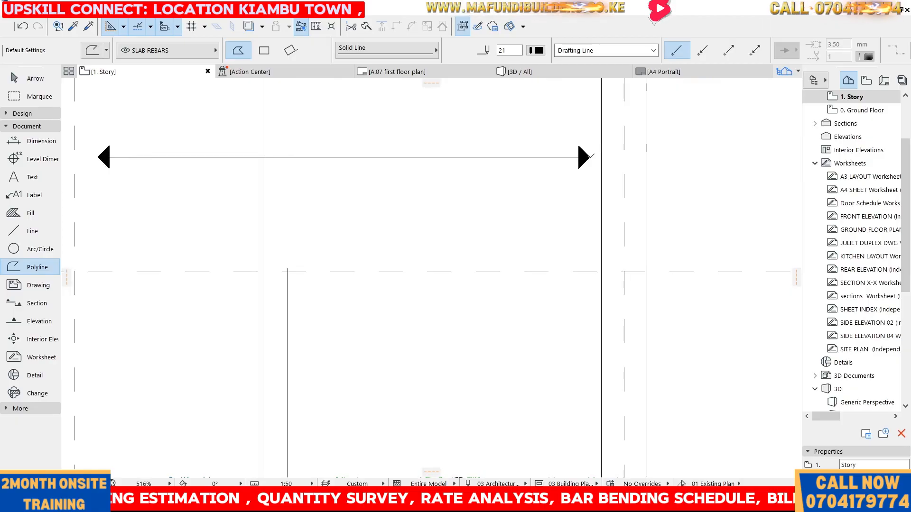
click(590, 157)
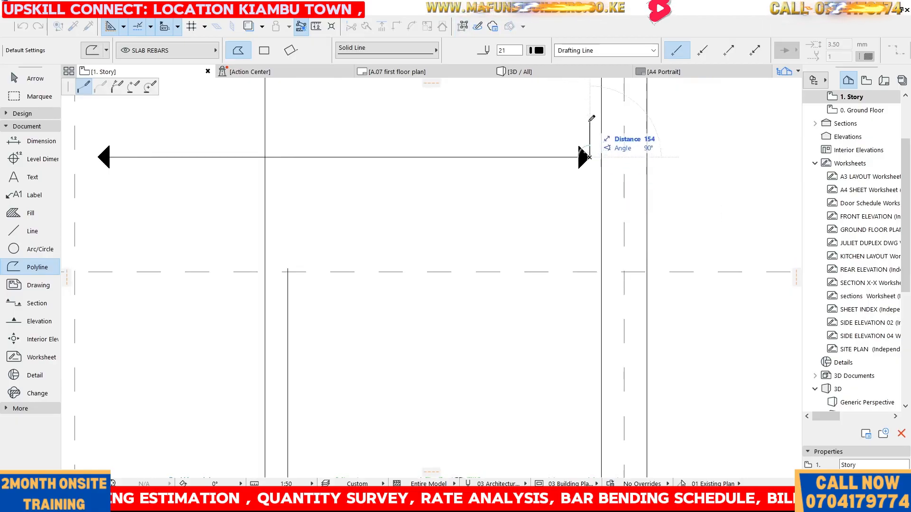
text(75)
key(Return)
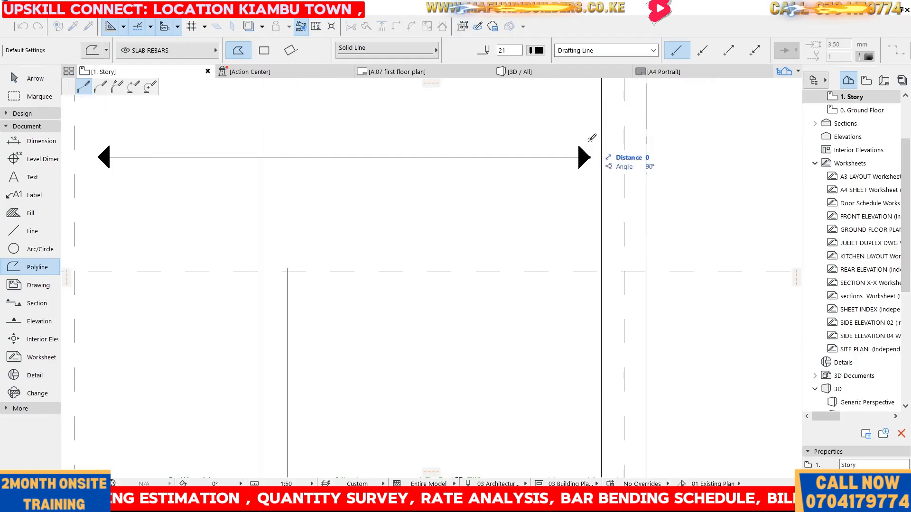
click(589, 175)
right_click(590, 175)
click(621, 261)
scroll(641, 196, down, 3)
key(Escape)
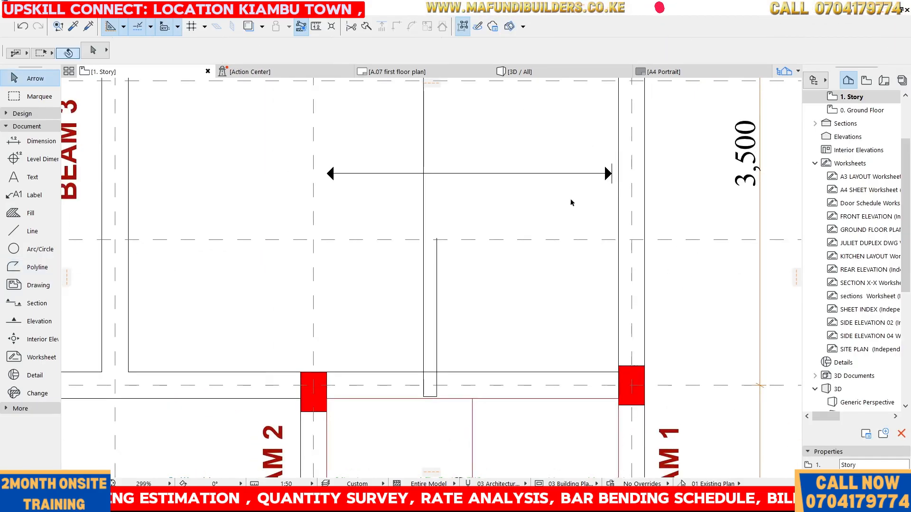
Copy the vertical bent end onto the rebar's opposite end at grid E
scroll(618, 175, up, 3)
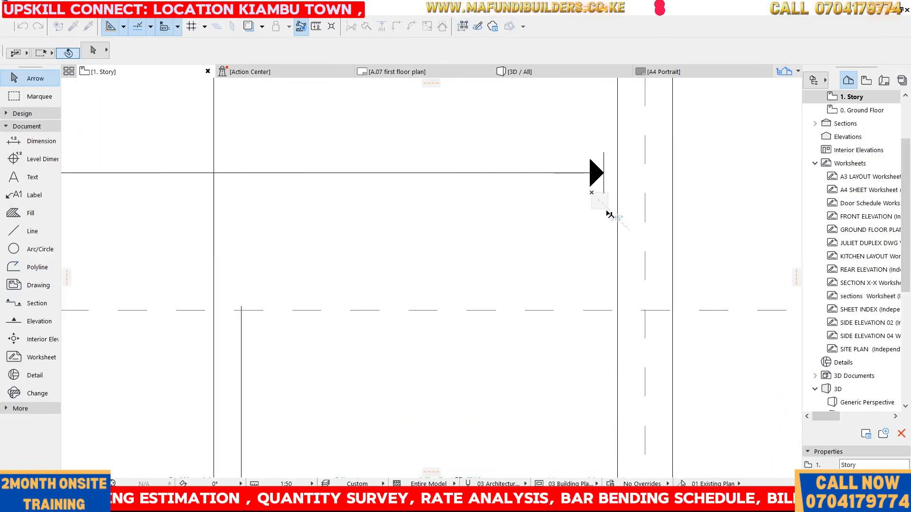
drag(610, 214, 609, 214)
key(ctrl+shift+d)
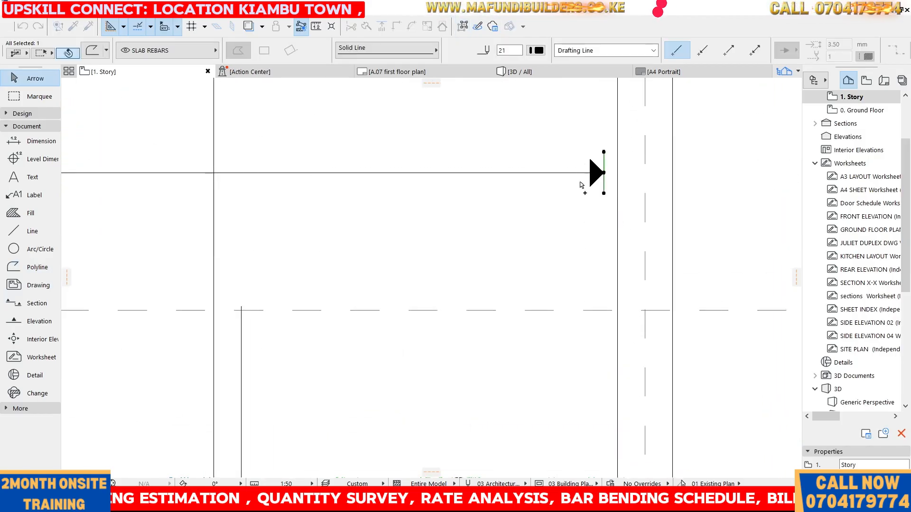
click(604, 173)
scroll(629, 184, down, 5)
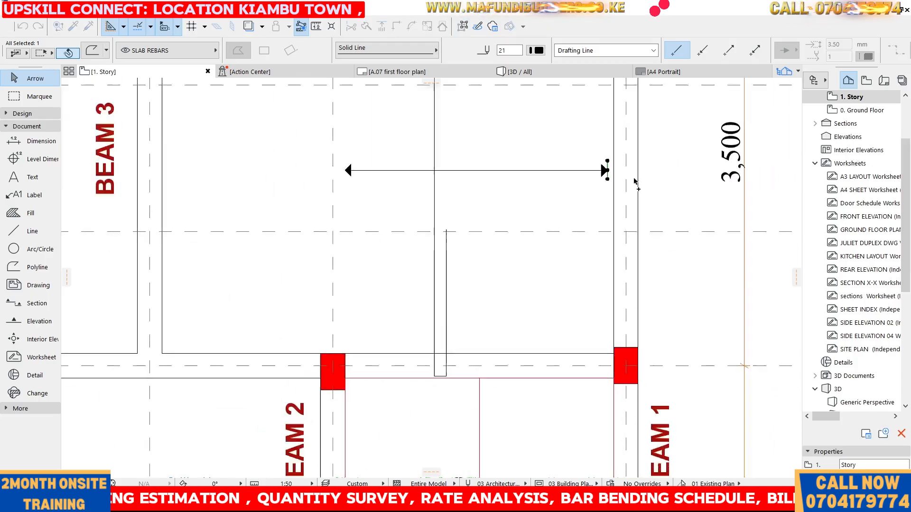
click(492, 166)
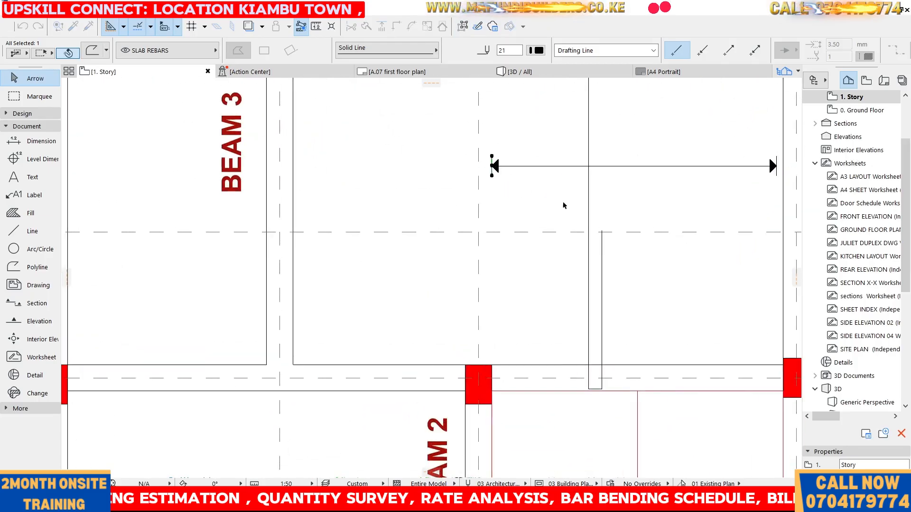
Move the BEAM 1 label at grid C up into the bay between grids 4 and 5
scroll(566, 206, down, 5)
scroll(531, 179, down, 2)
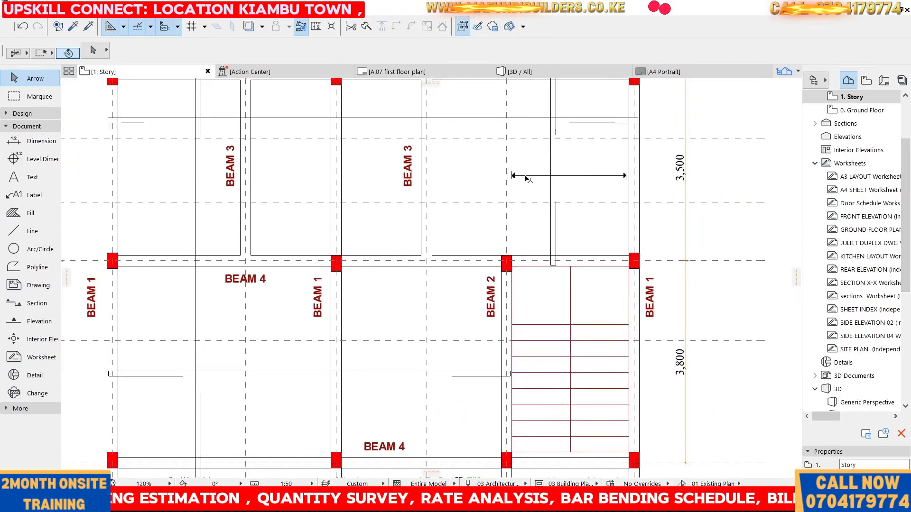
scroll(556, 168, down, 2)
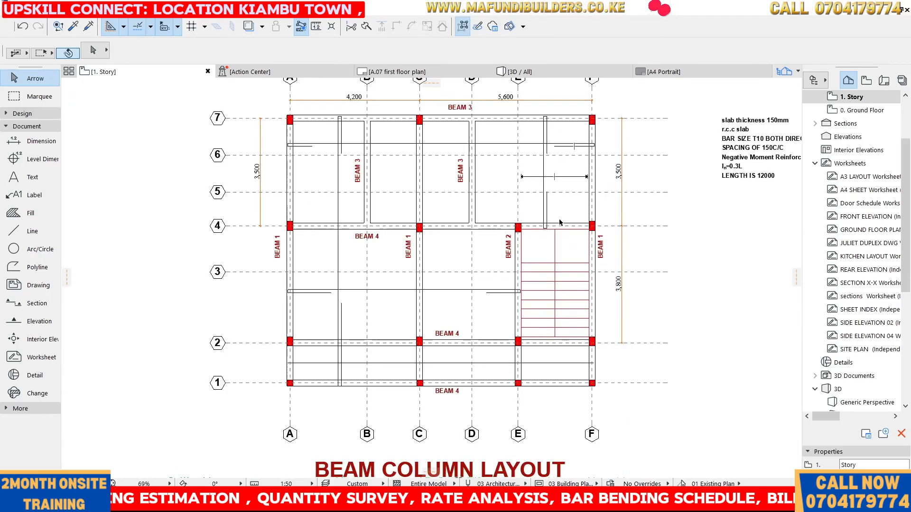
scroll(522, 177, up, 5)
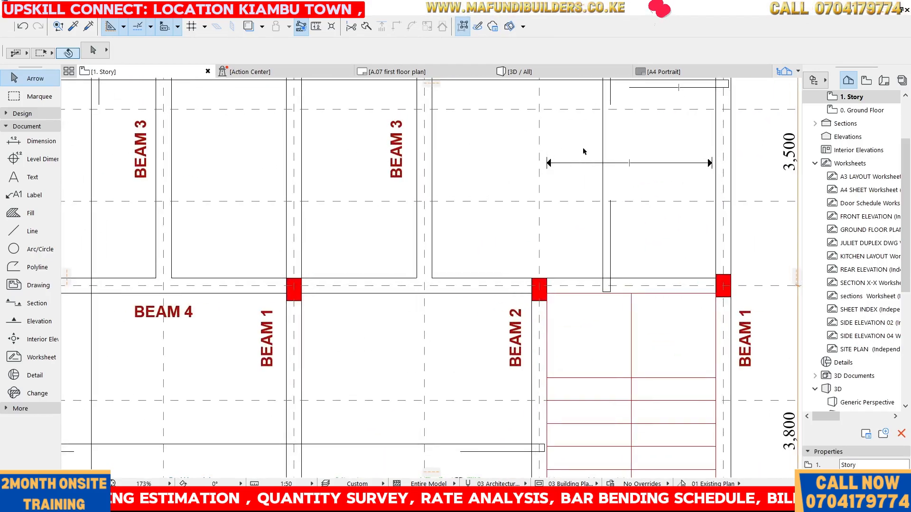
scroll(582, 148, down, 3)
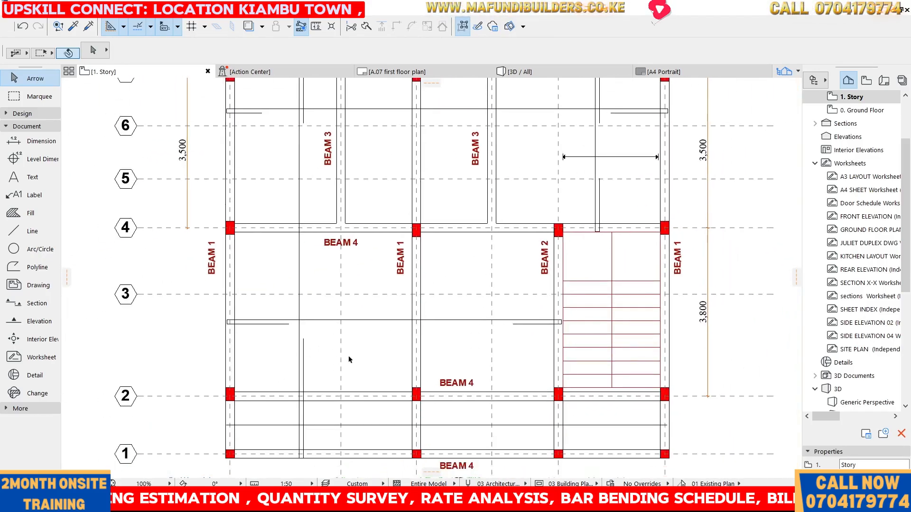
click(401, 259)
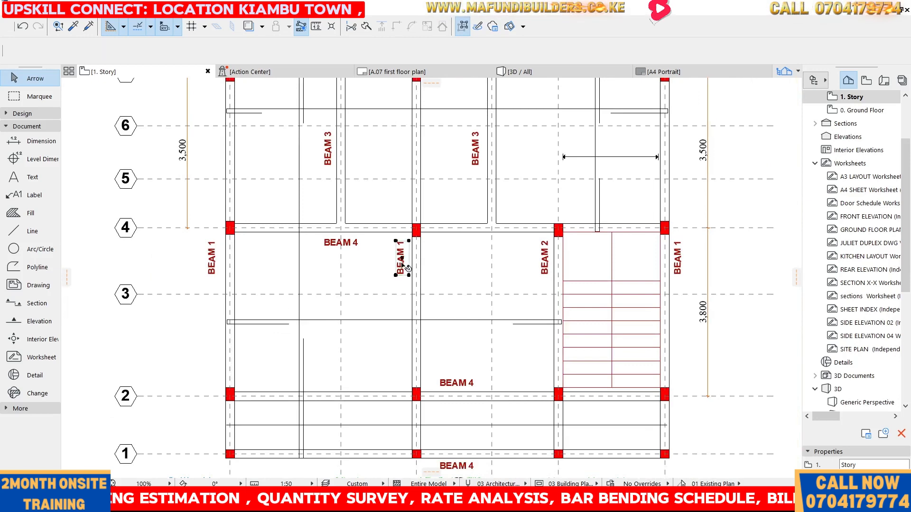
drag(401, 259, 401, 203)
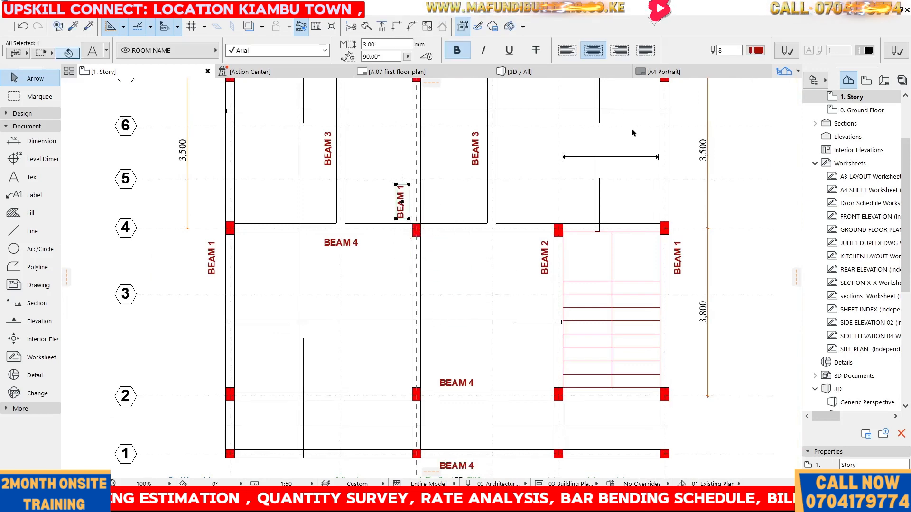
scroll(599, 148, up, 1)
scroll(599, 147, up, 4)
key(Escape)
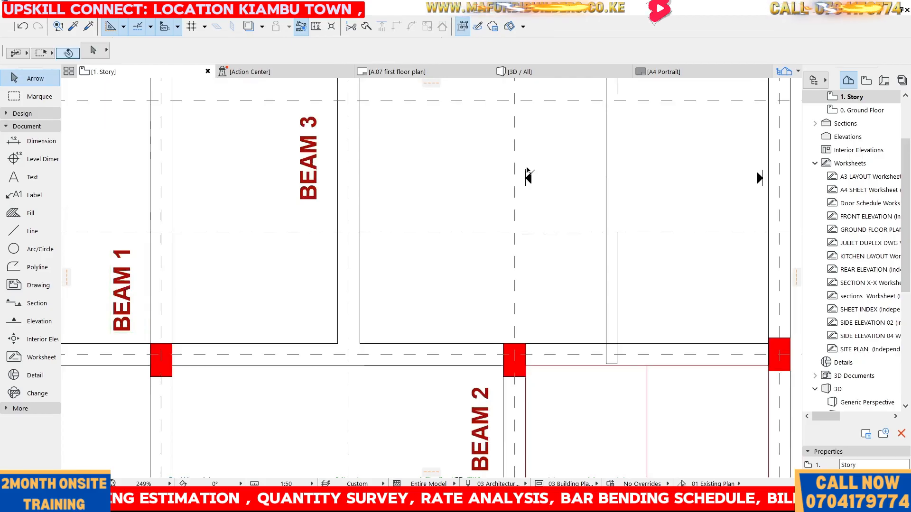
Copy the rebar with its bent ends across to grid A, between grids 5 and 6
click(525, 178)
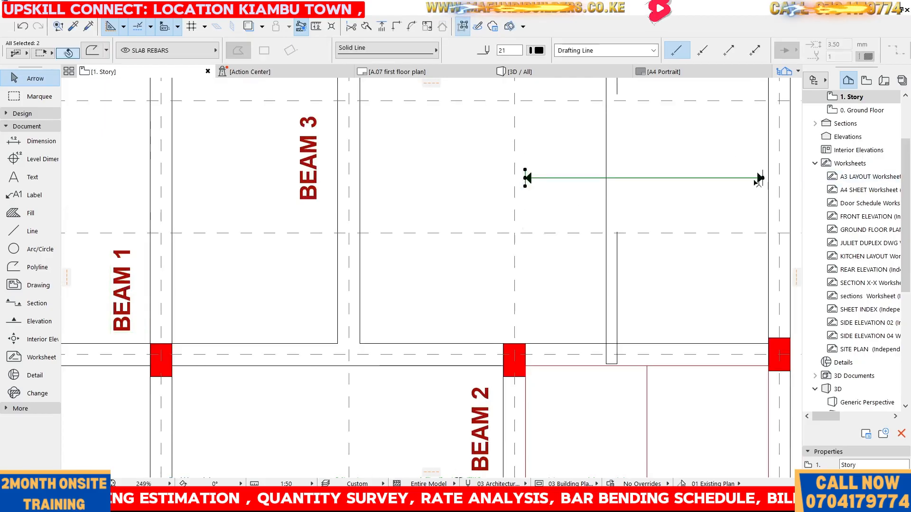
right_click(689, 146)
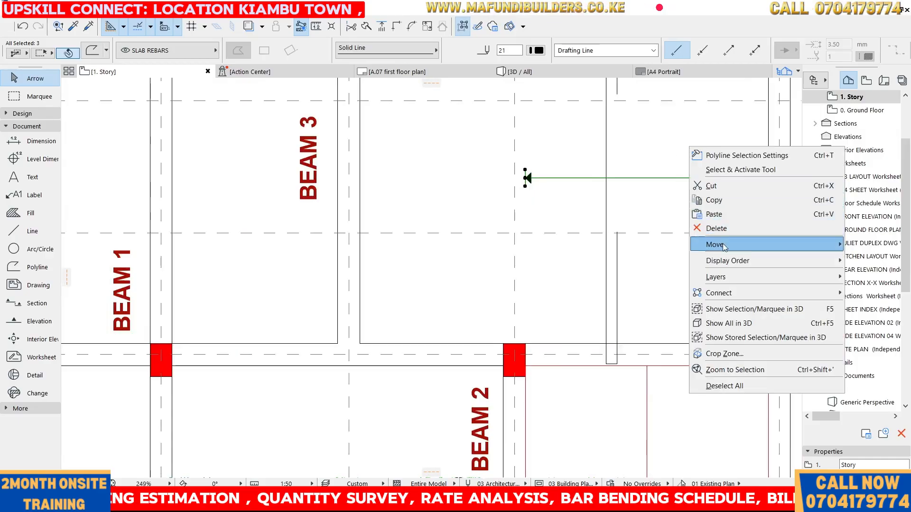
mouse_move(723, 244)
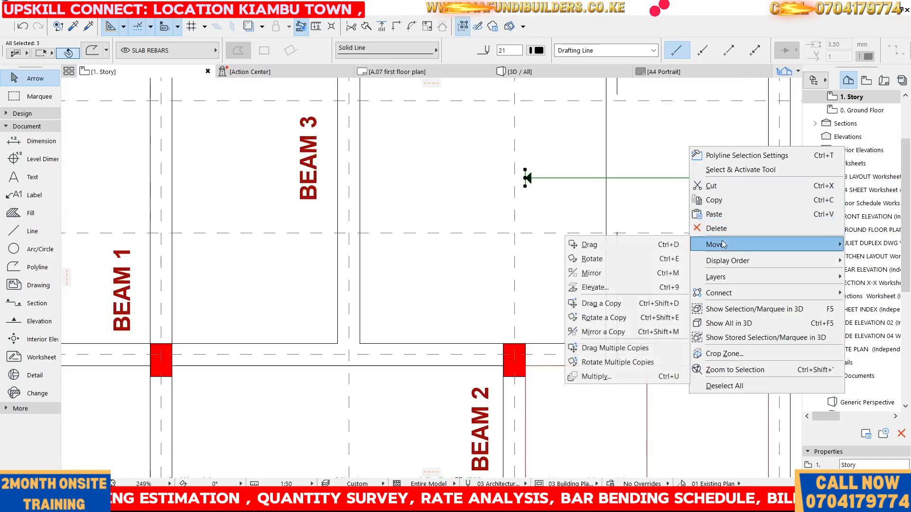
click(594, 303)
scroll(527, 179, up, 2)
click(523, 178)
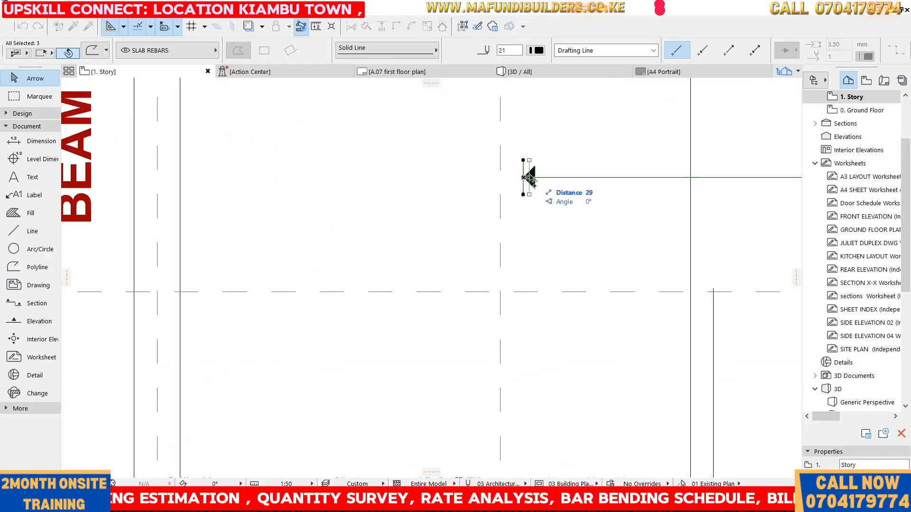
scroll(527, 178, down, 4)
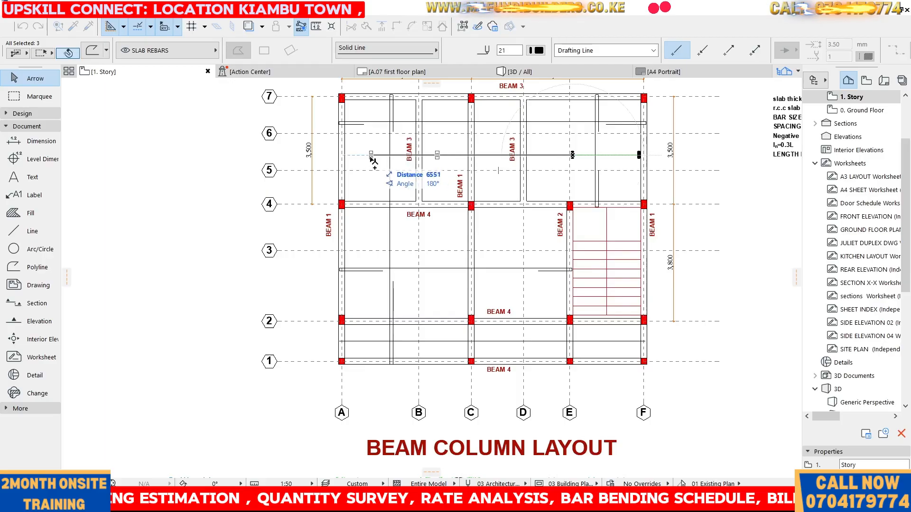
scroll(349, 160, up, 3)
scroll(349, 160, up, 2)
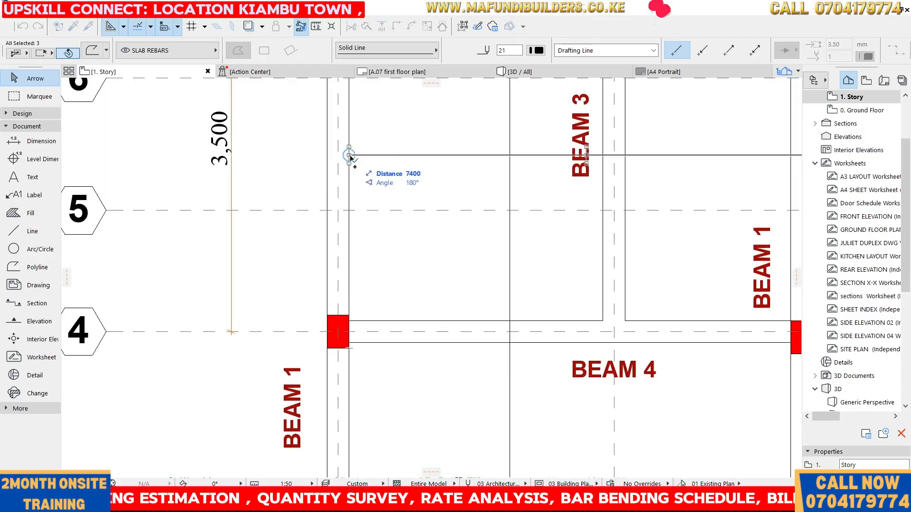
click(349, 155)
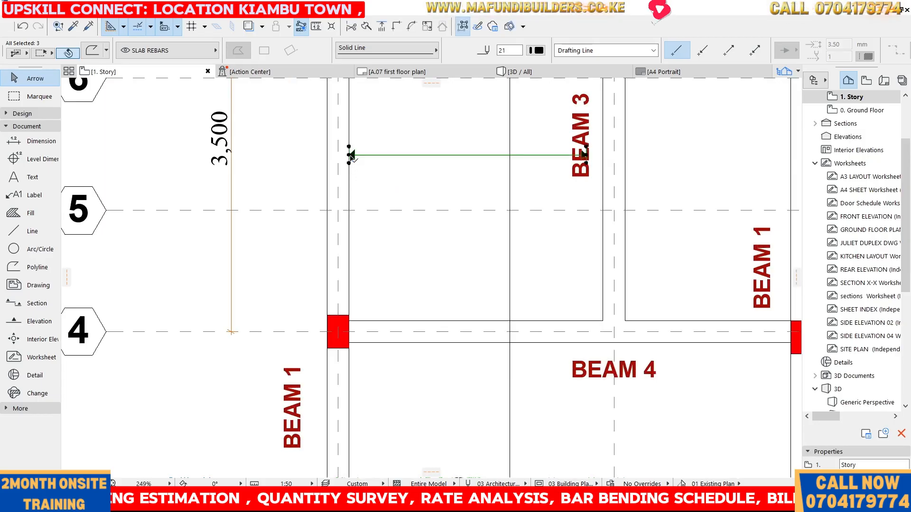
Move the copied rebar's end at grid A by 50 mm
click(350, 156)
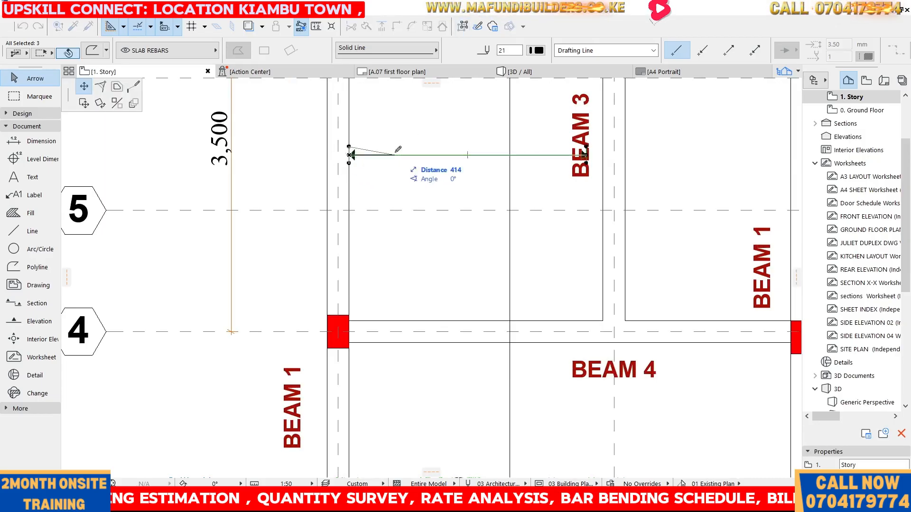
click(83, 105)
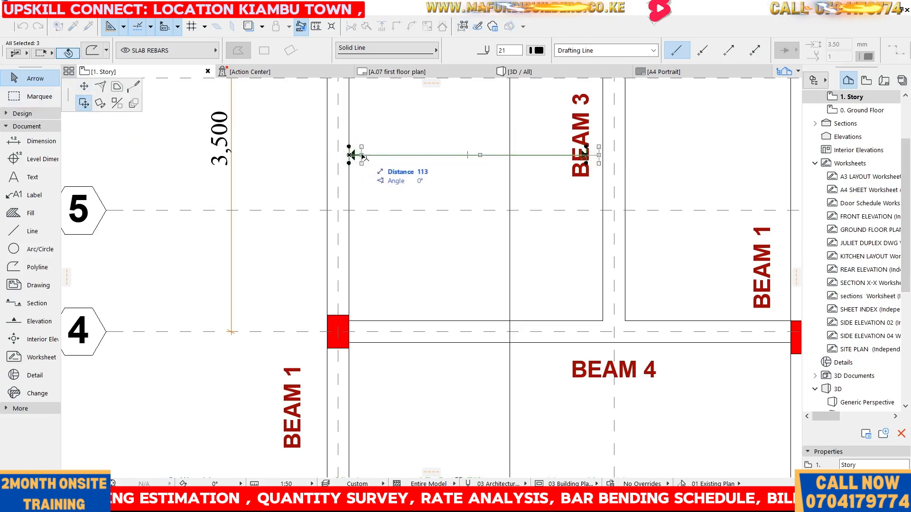
text(50)
key(Return)
scroll(465, 132, down, 3)
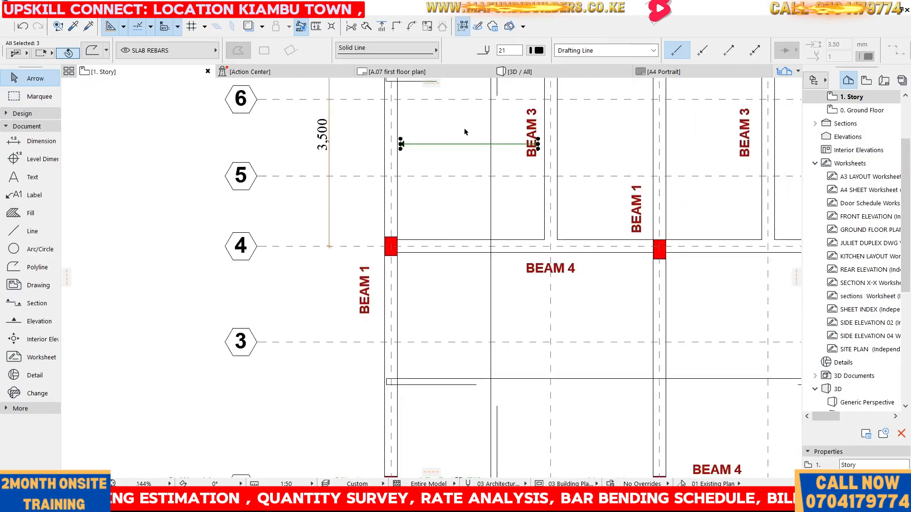
key(Escape)
drag(510, 133, 525, 155)
scroll(530, 145, up, 5)
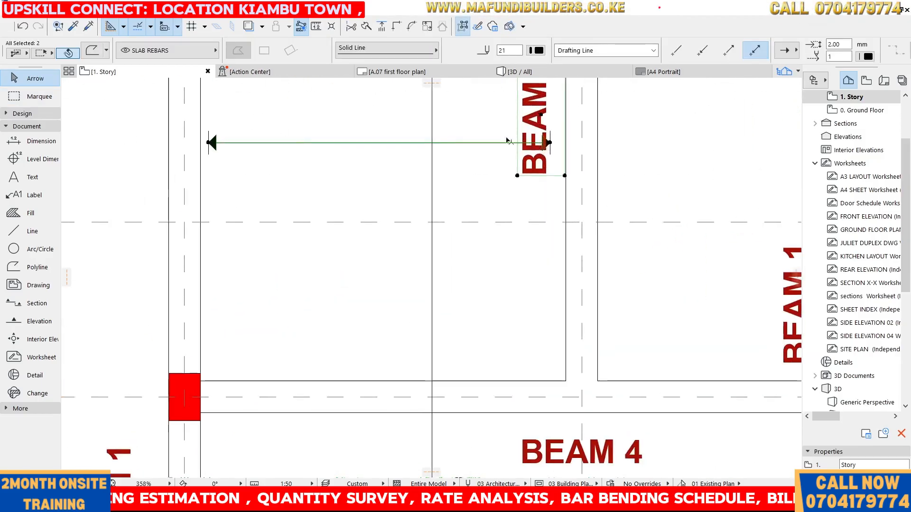
key(Escape)
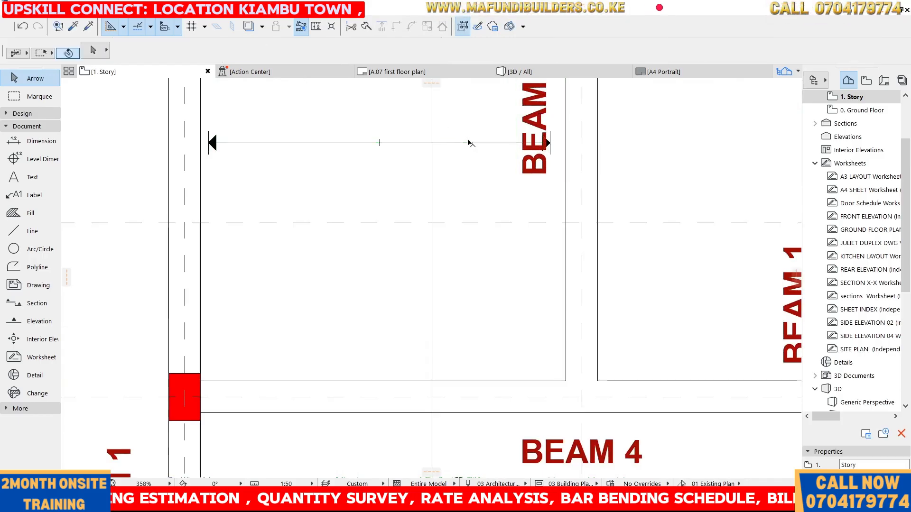
Stretch the rebar's right end across grid C to meet the adjacent rebar's arrow near grid E
click(469, 142)
click(548, 142)
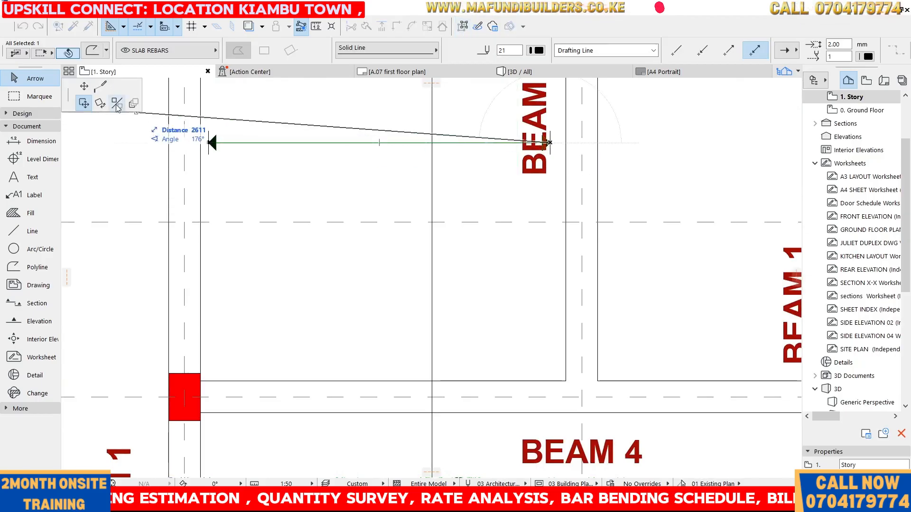
click(85, 88)
scroll(403, 178, down, 7)
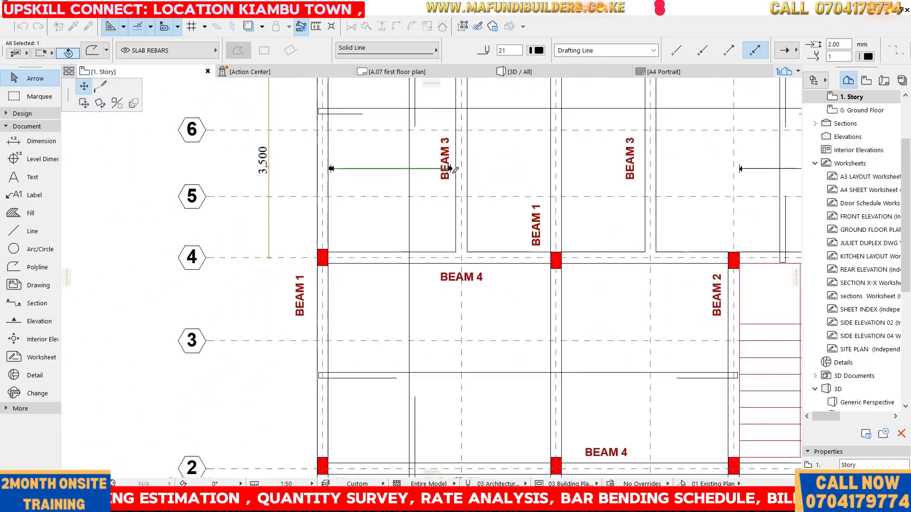
scroll(681, 155, up, 5)
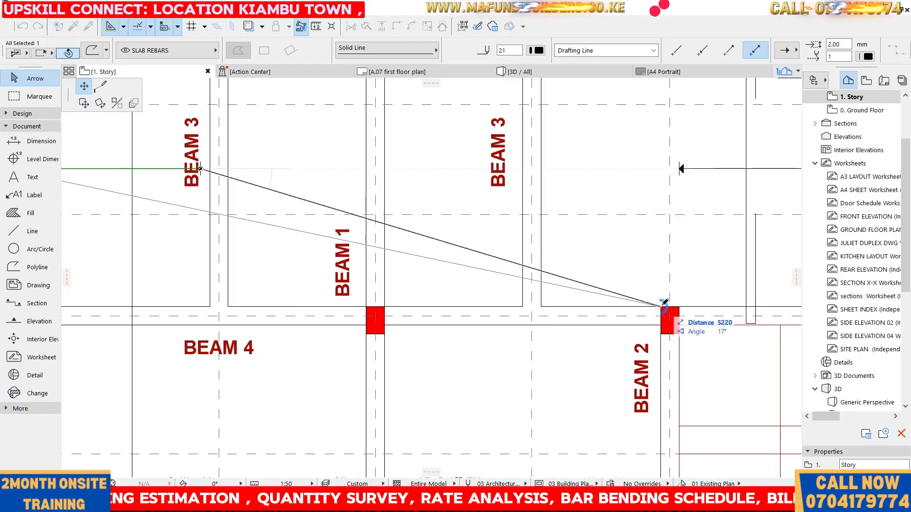
click(659, 169)
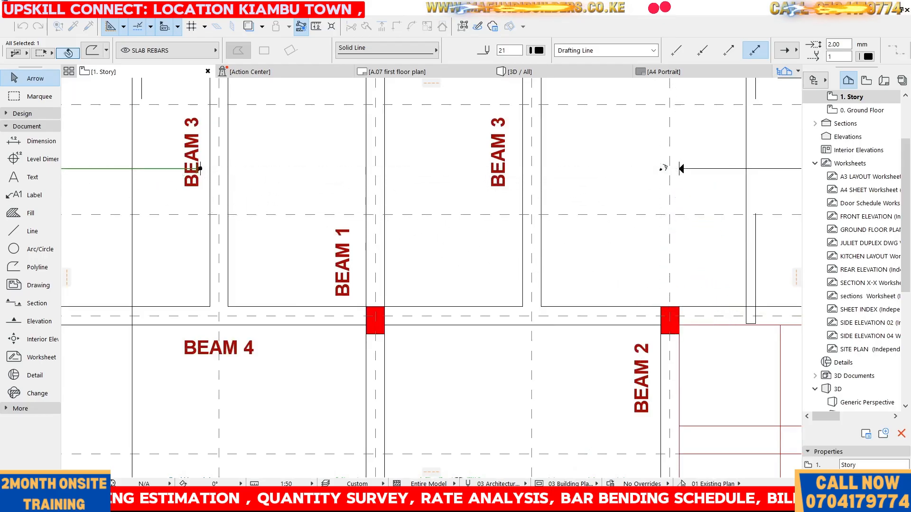
key(Escape)
Copy the vertical bent end onto the arrow tip of the facing rebar near grid E
scroll(657, 150, down, 5)
scroll(431, 142, up, 5)
scroll(351, 158, down, 5)
scroll(615, 129, up, 10)
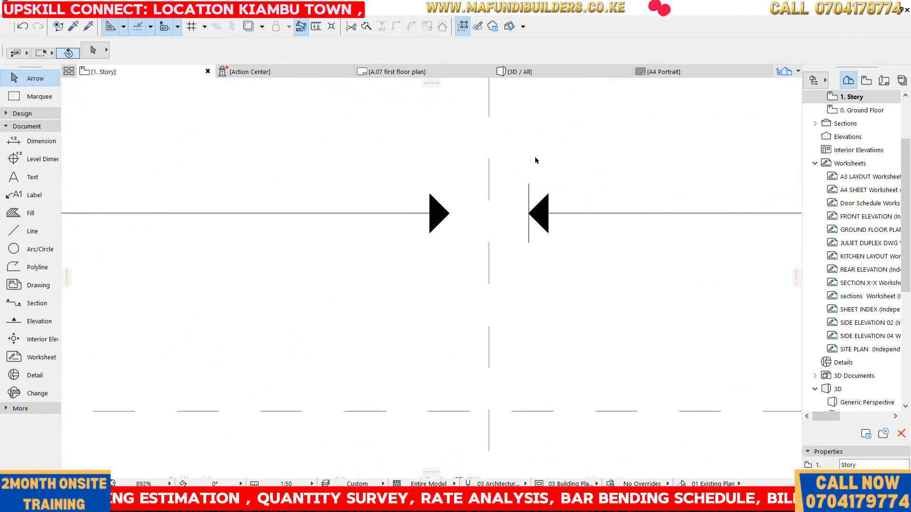
click(529, 189)
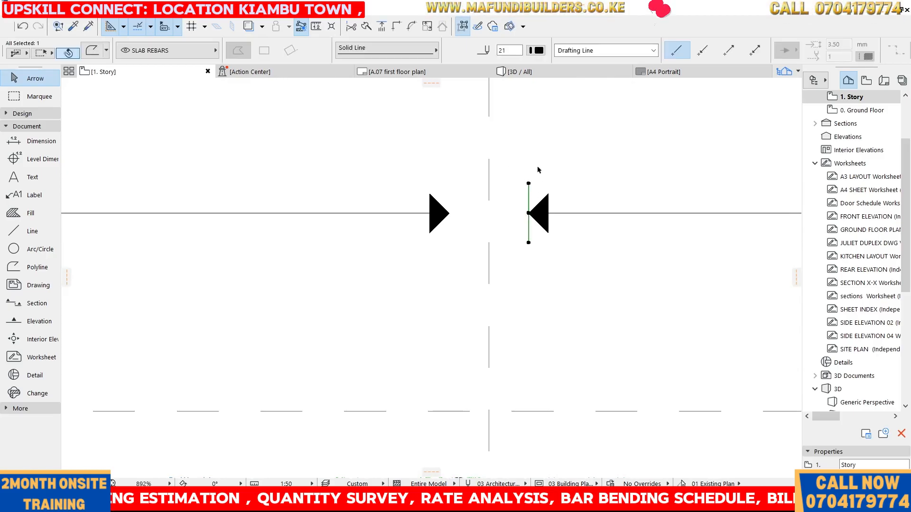
key(ctrl+shift+d)
click(528, 213)
click(449, 213)
Copy the bent end at the BEAM 3 label a short distance right onto the beam edge
scroll(631, 143, down, 4)
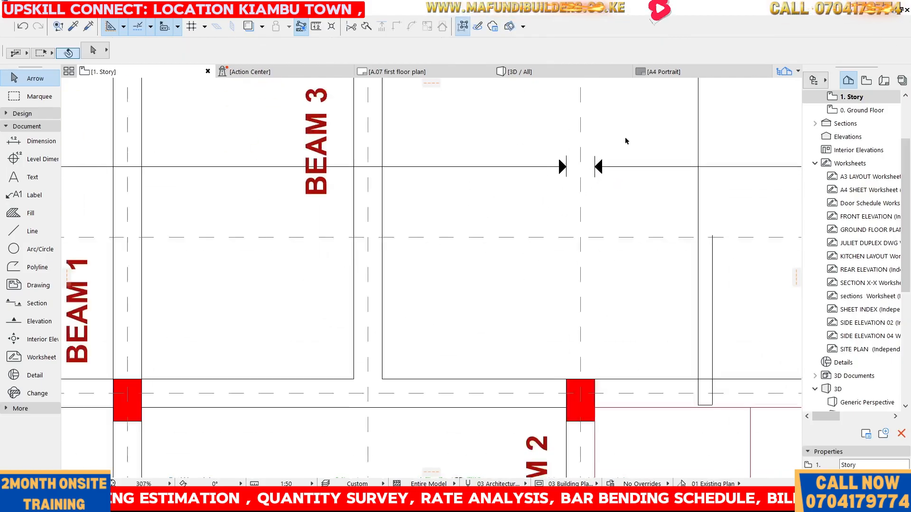
scroll(589, 140, down, 5)
scroll(337, 142, up, 2)
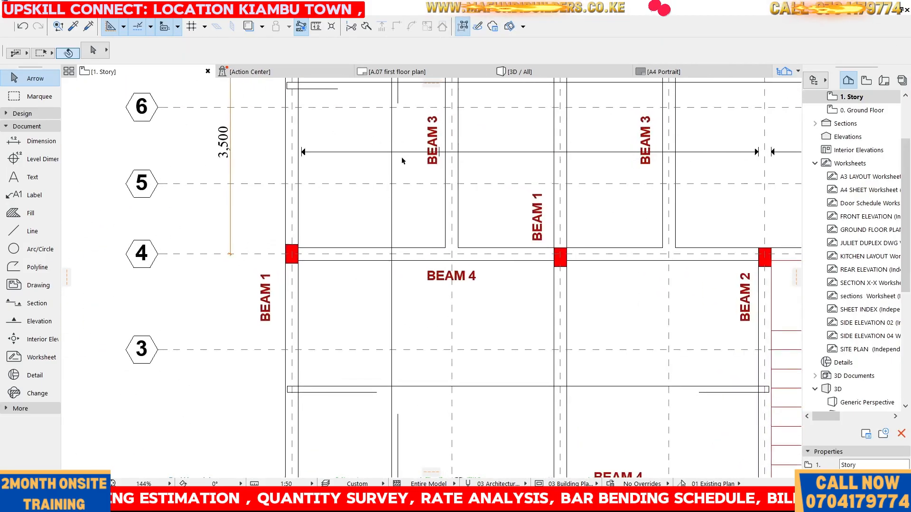
click(439, 152)
scroll(439, 152, up, 2)
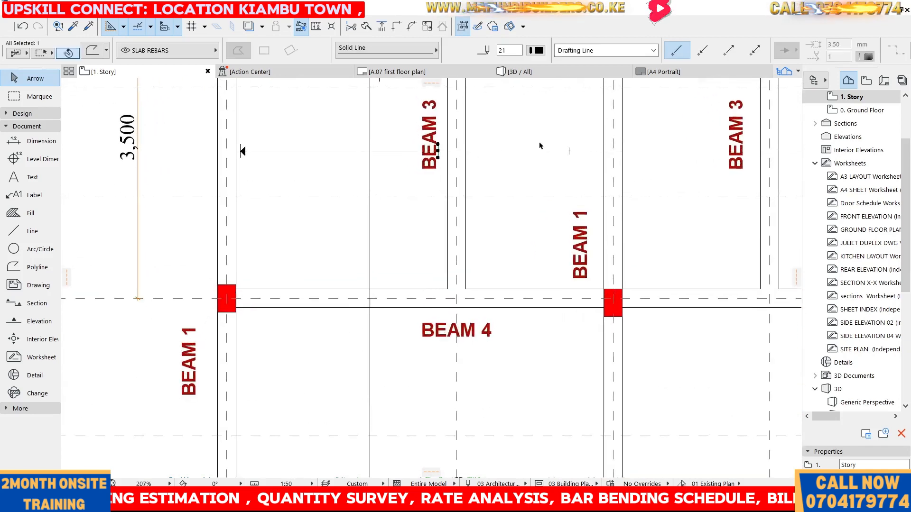
scroll(524, 145, down, 5)
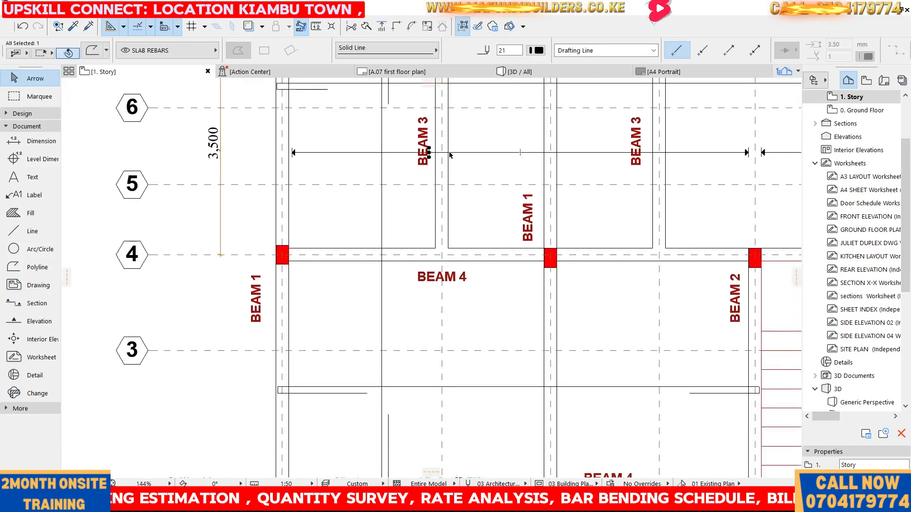
scroll(395, 160, up, 4)
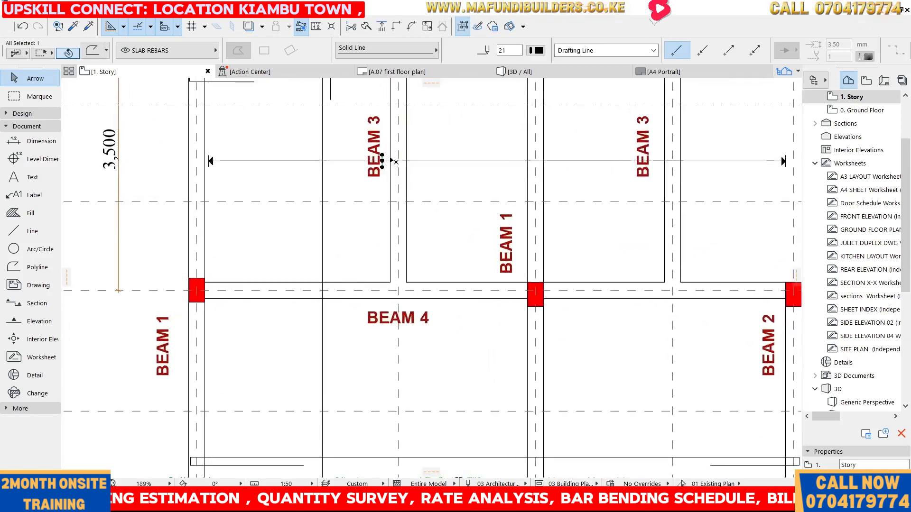
click(466, 138)
drag(426, 144, 469, 184)
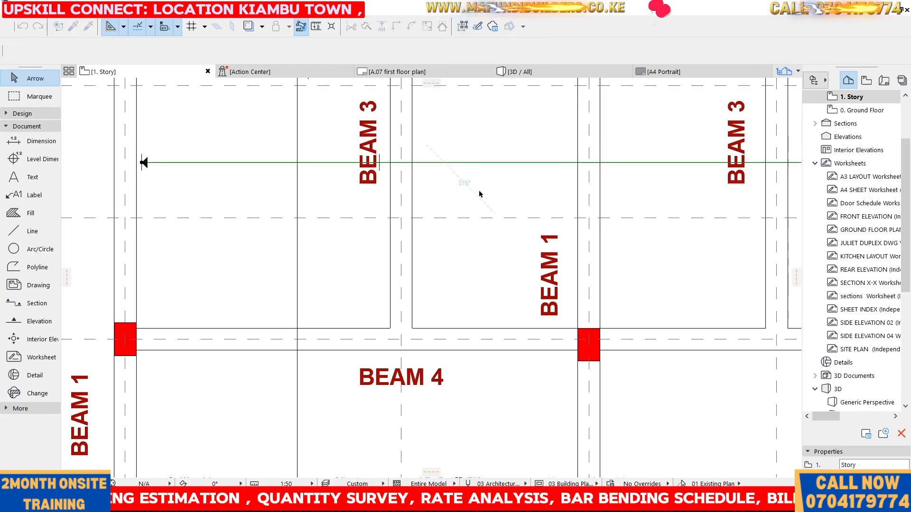
click(381, 162)
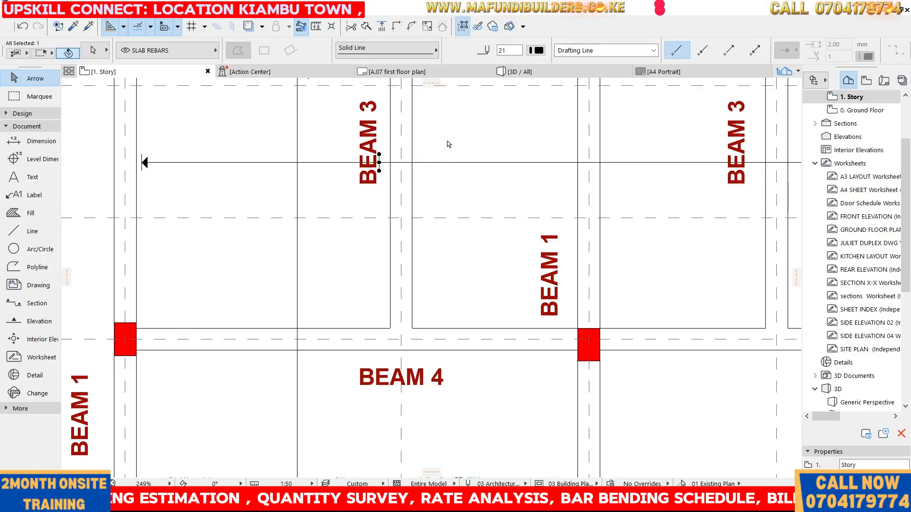
key(ctrl+shift+d)
click(381, 163)
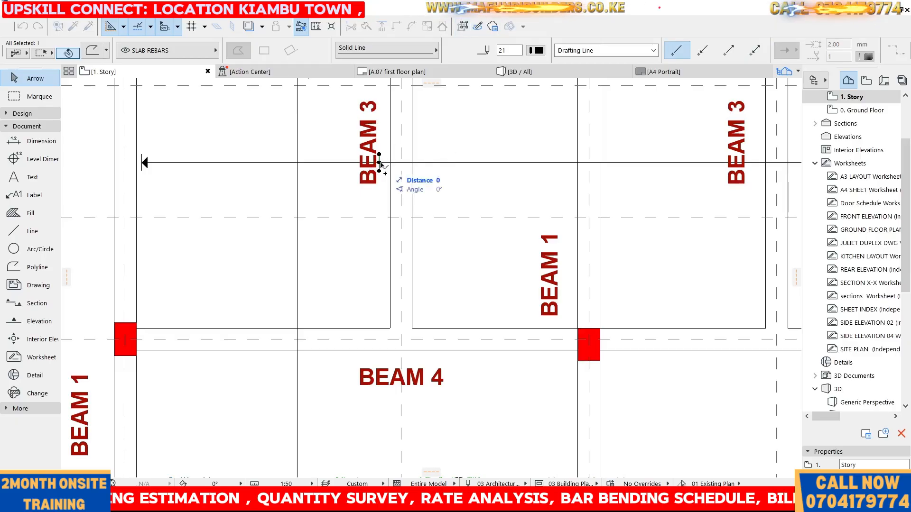
click(412, 163)
Move the rebar's node at the new bent end by 5 mm
click(413, 163)
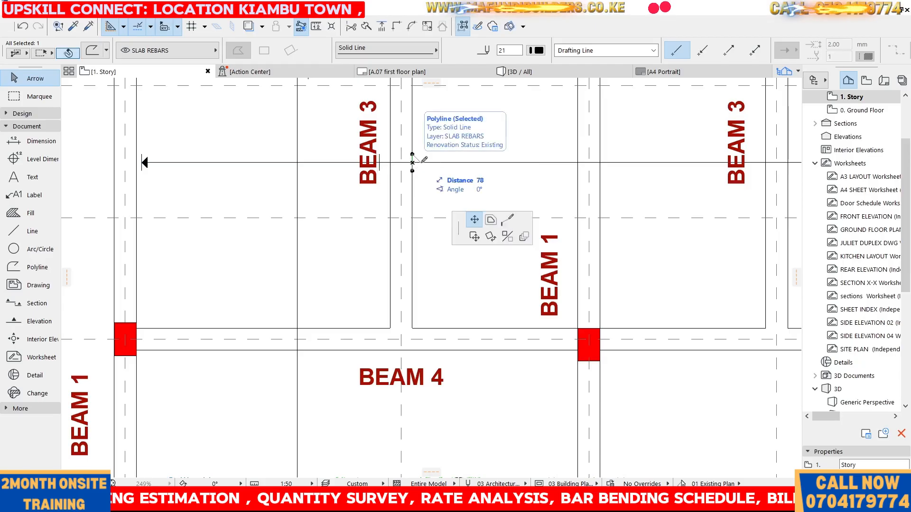
click(84, 103)
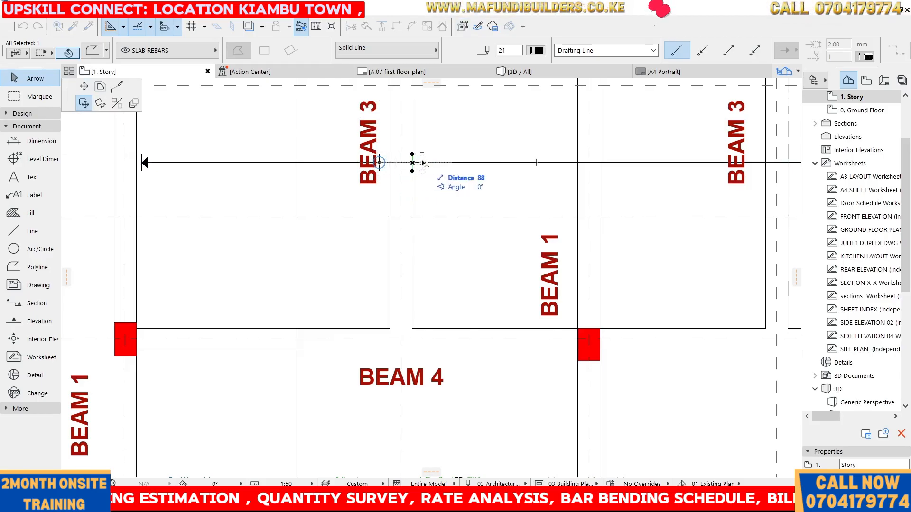
text(50)
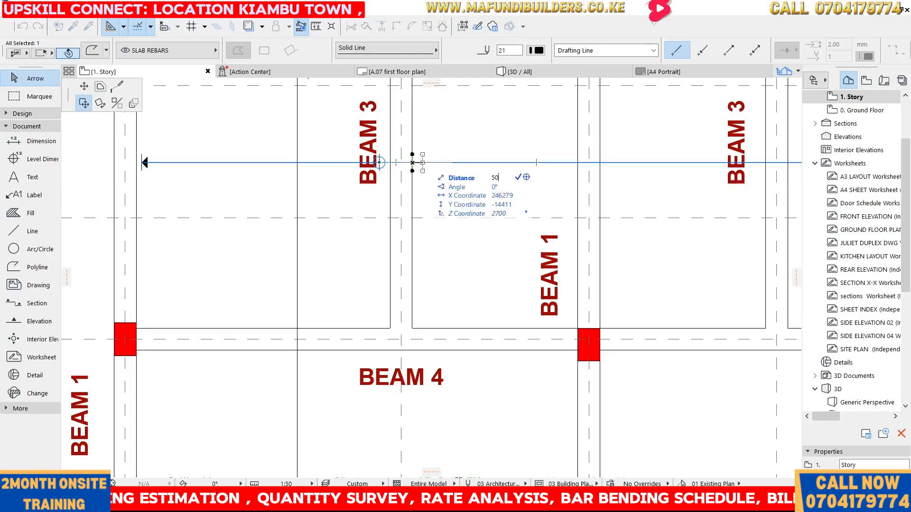
key(Return)
scroll(379, 140, down, 2)
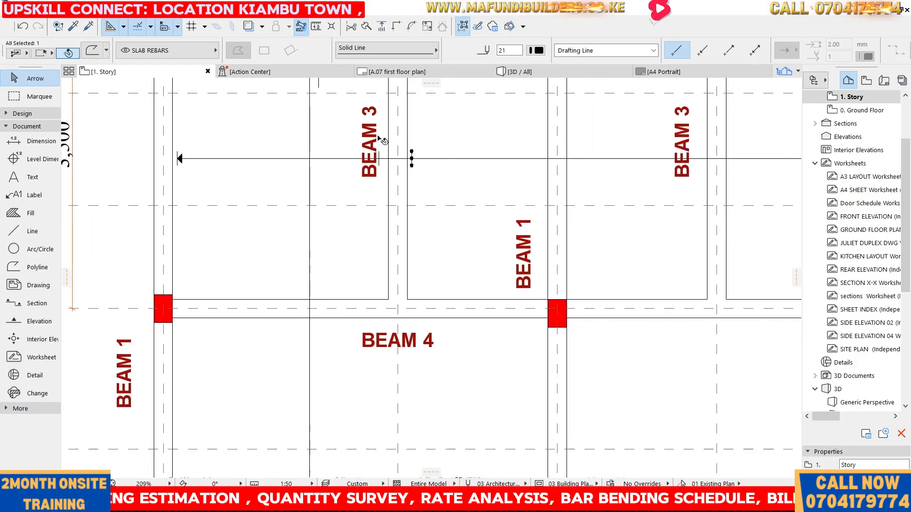
Copy the bent end 1450 mm along the rebar to grid C
key(ctrl+shift+d)
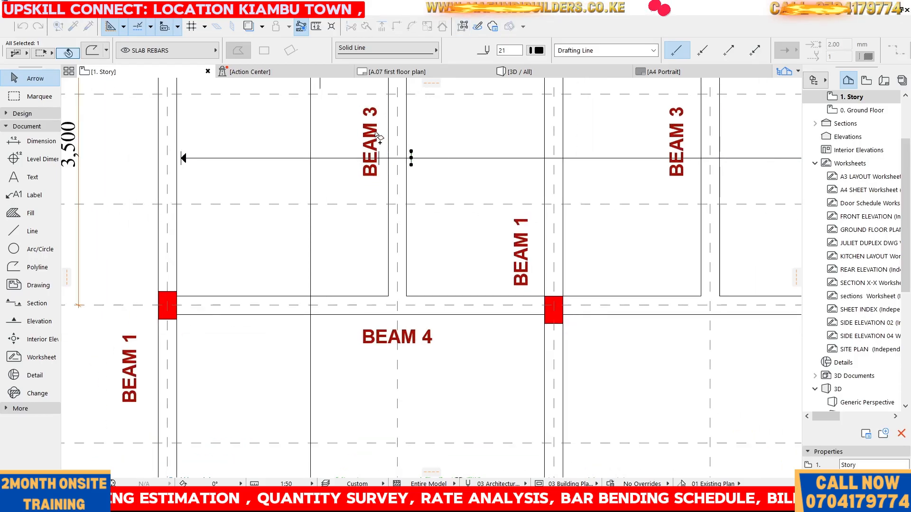
click(411, 158)
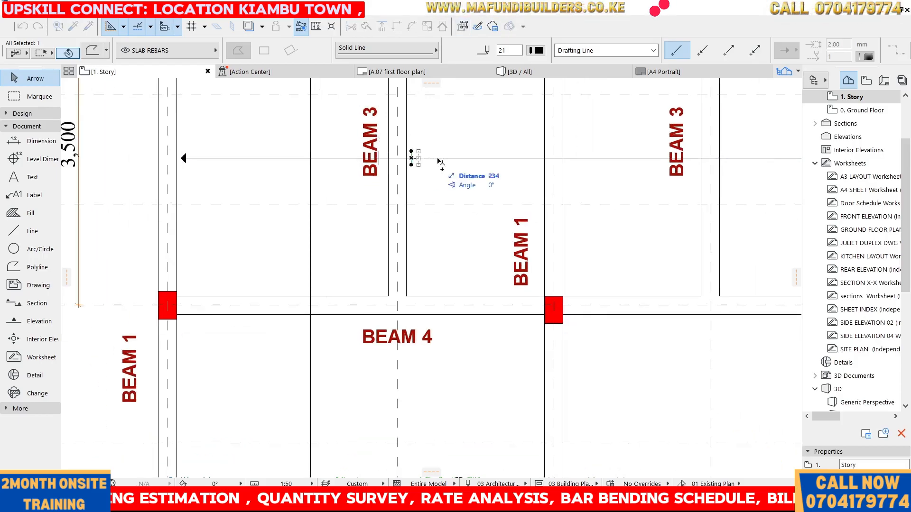
click(545, 158)
Copy the bent end at grid C 1450 mm further along the rebar toward grid D
scroll(359, 273, down, 5)
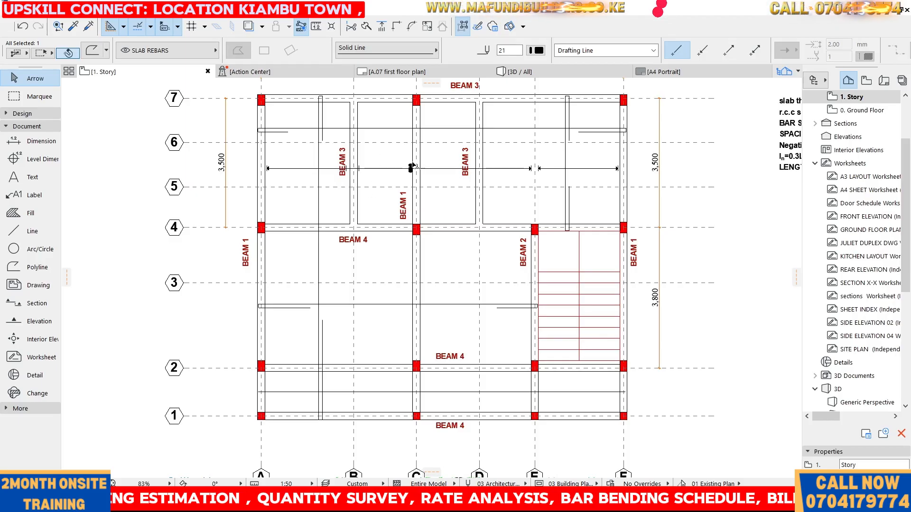
scroll(431, 179, up, 4)
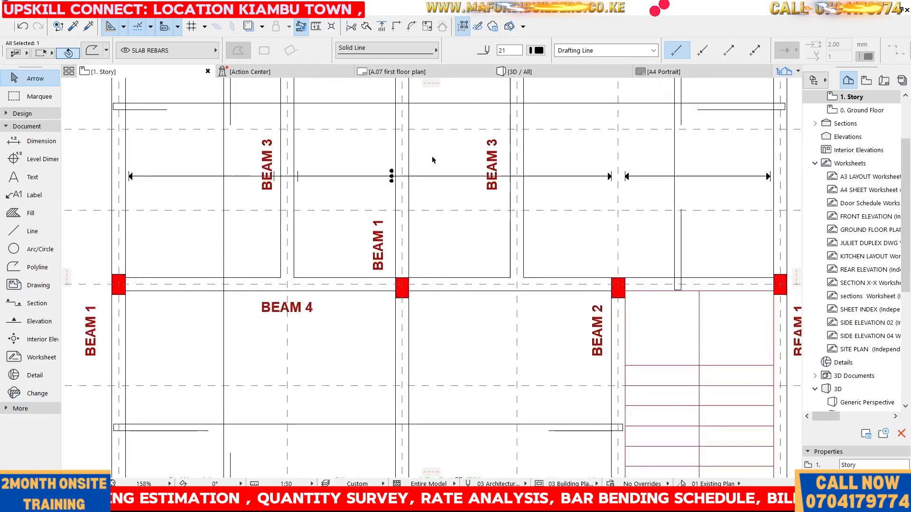
drag(387, 179, 409, 180)
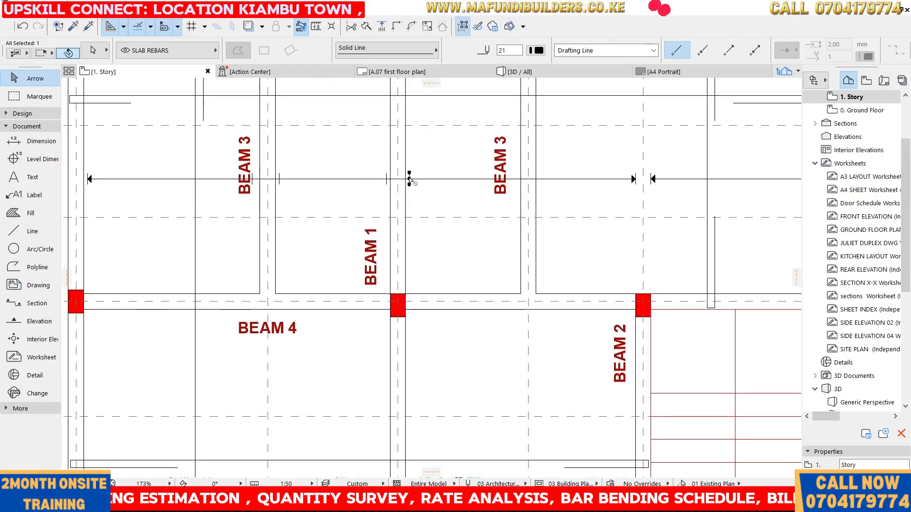
key(ctrl+shift+d)
click(409, 179)
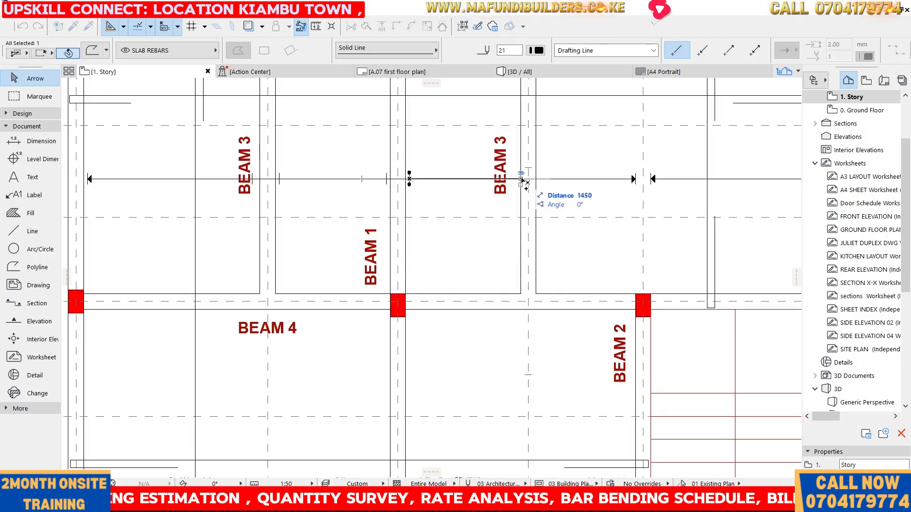
click(517, 179)
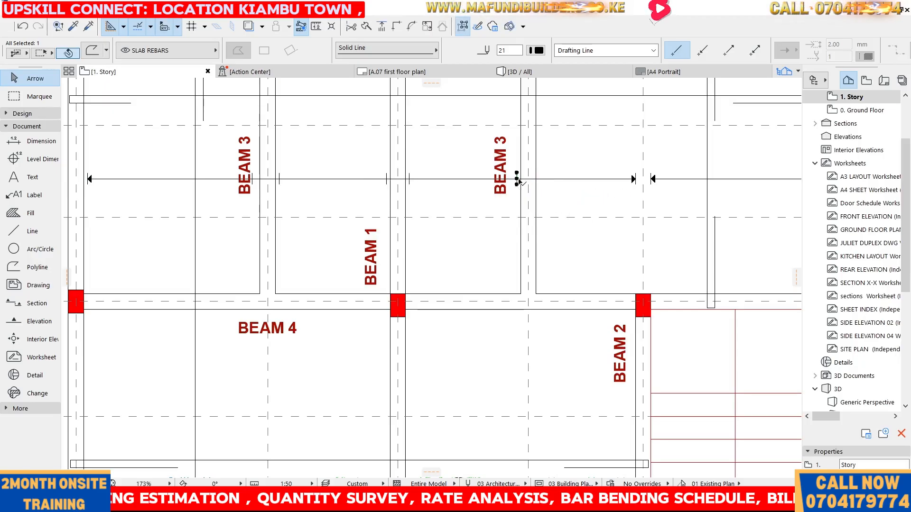
Move the newly copied bent end just past grid D
key(ctrl+shift+d)
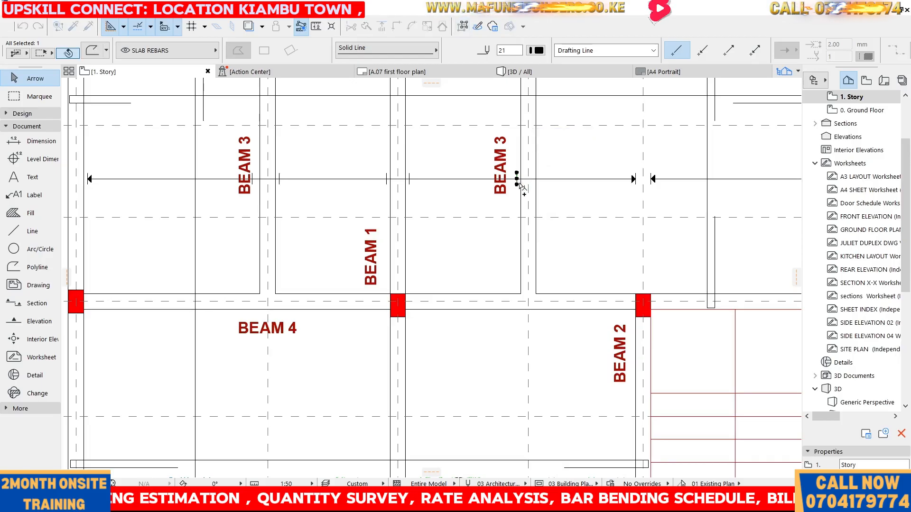
click(517, 179)
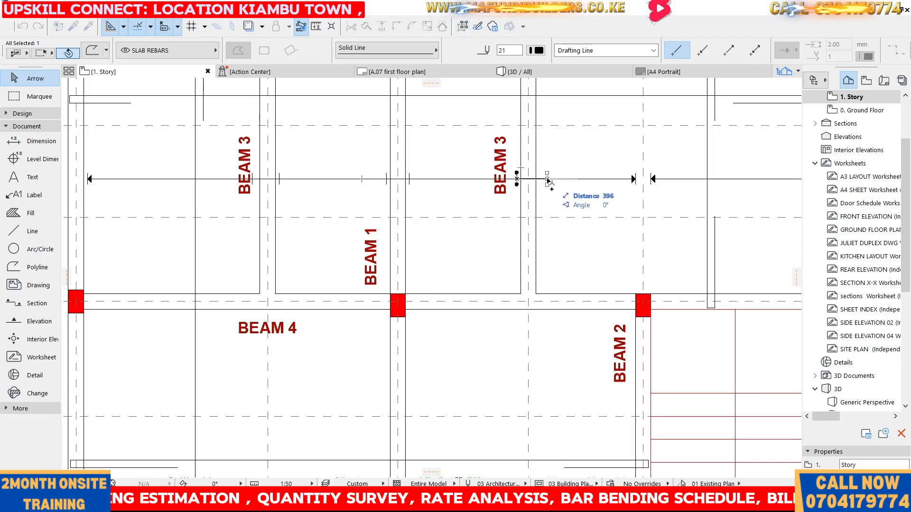
click(540, 180)
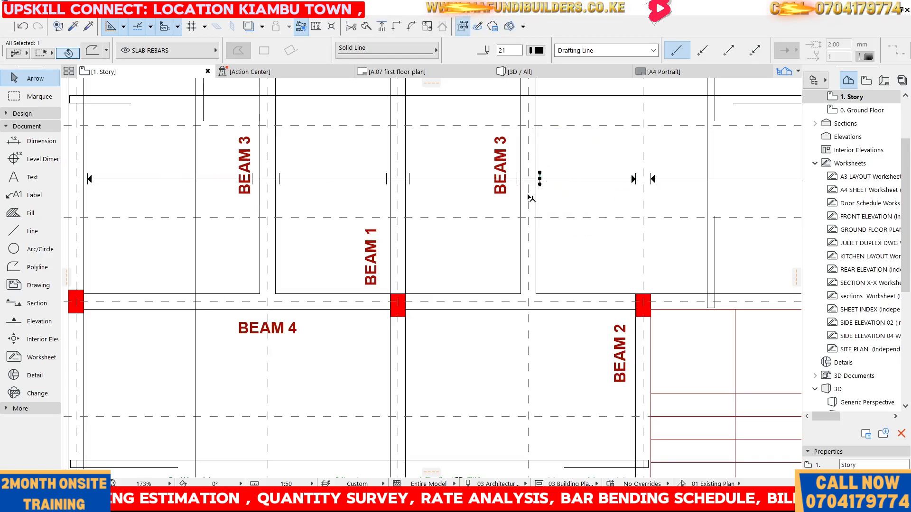
click(573, 160)
Split the rebar at the bent end beside grid D
scroll(472, 160, down, 4)
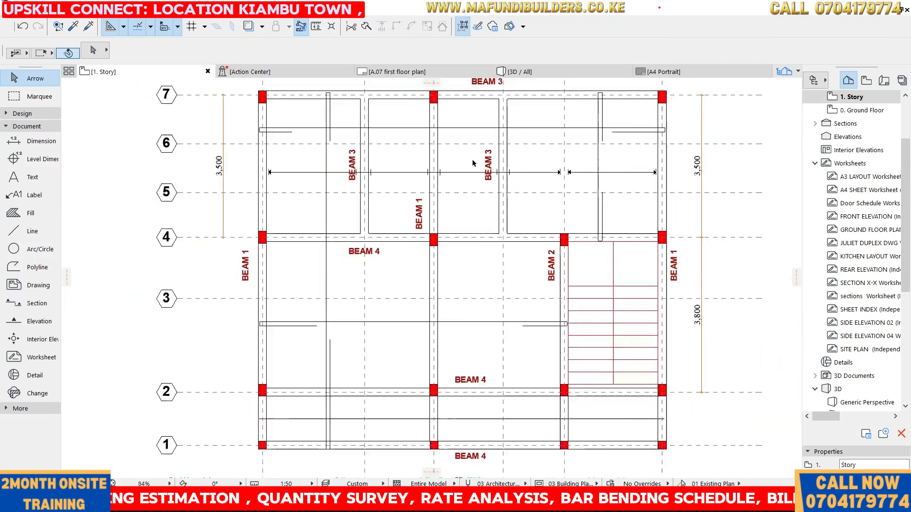
scroll(485, 160, up, 2)
scroll(485, 160, up, 2)
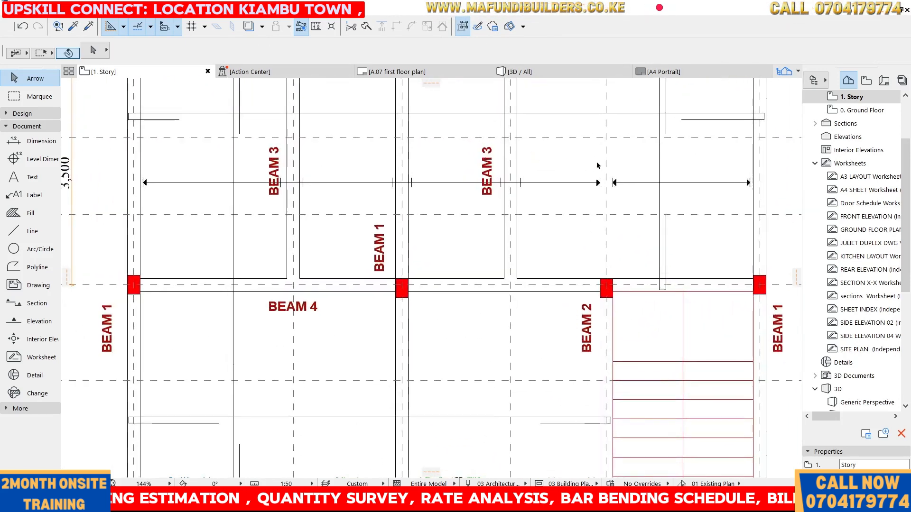
click(564, 184)
scroll(563, 184, up, 4)
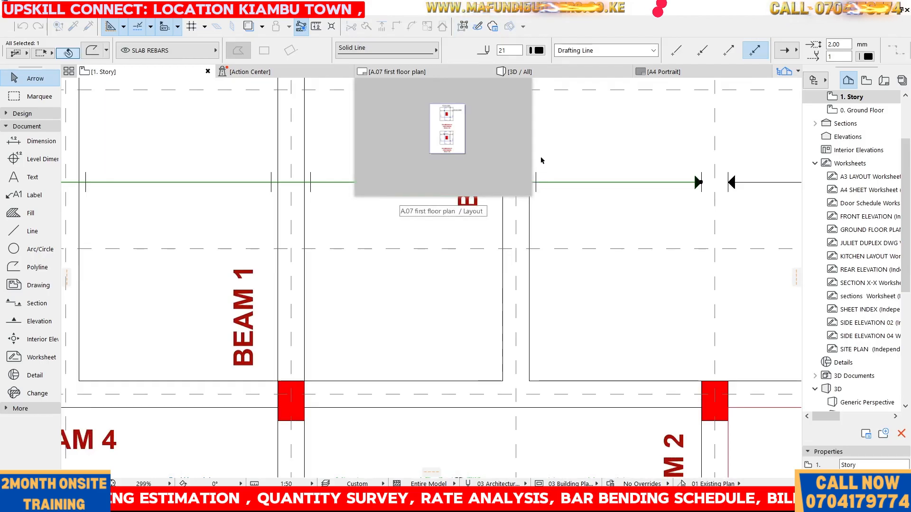
click(586, 158)
click(572, 155)
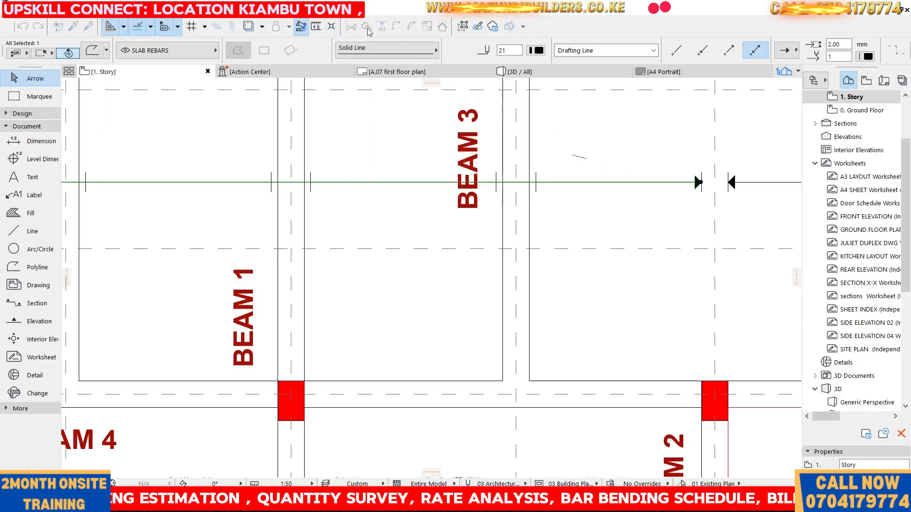
click(569, 155)
click(571, 182)
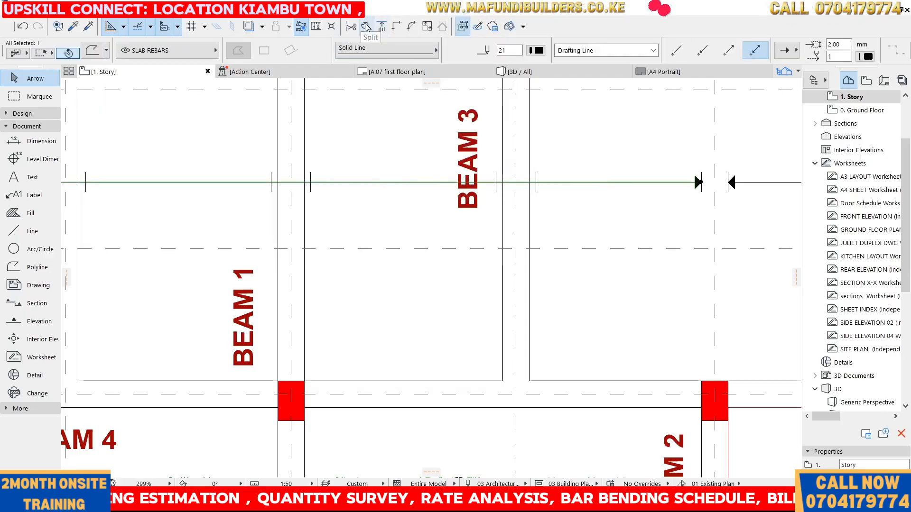
click(366, 27)
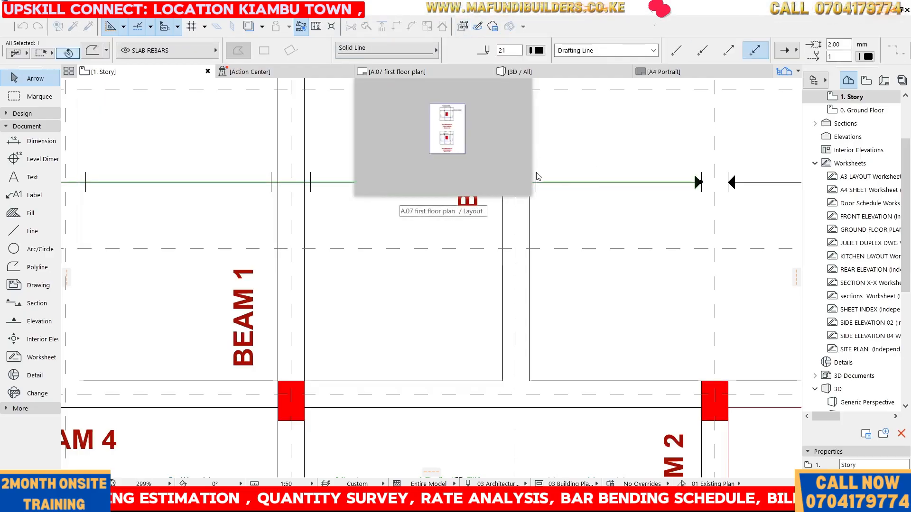
click(536, 172)
click(540, 204)
click(573, 212)
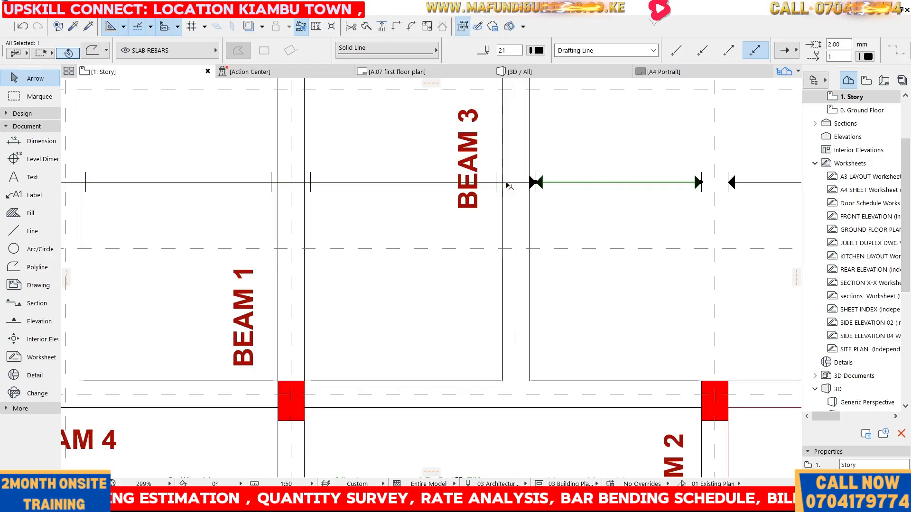
Move the rebar's bent end beside grid D about 300 mm back along the bar, across the grid line
click(417, 182)
scroll(525, 182, up, 2)
scroll(526, 182, up, 2)
click(555, 190)
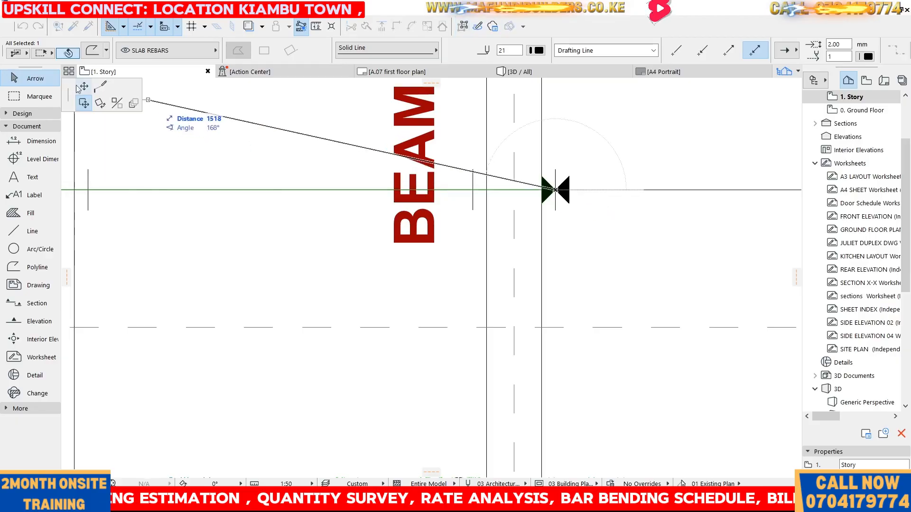
click(83, 88)
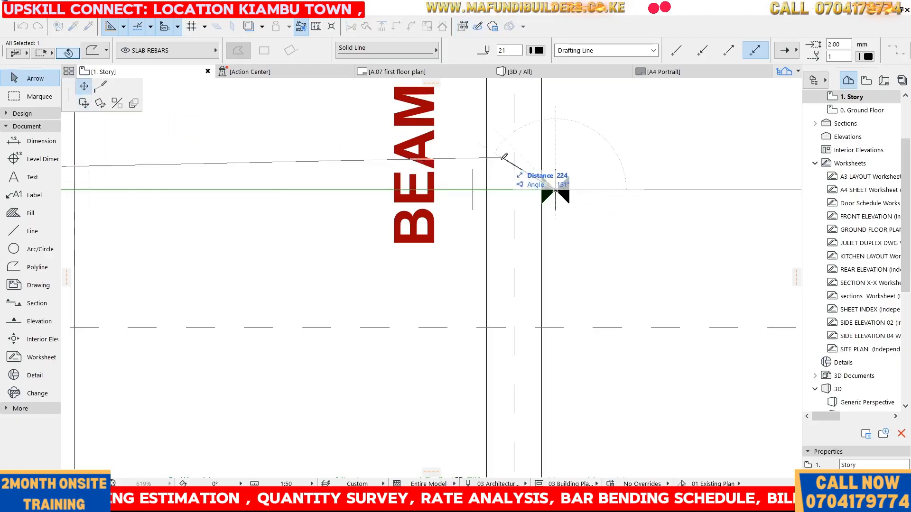
click(473, 190)
click(650, 148)
scroll(650, 148, down, 5)
scroll(437, 155, up, 3)
scroll(437, 155, down, 2)
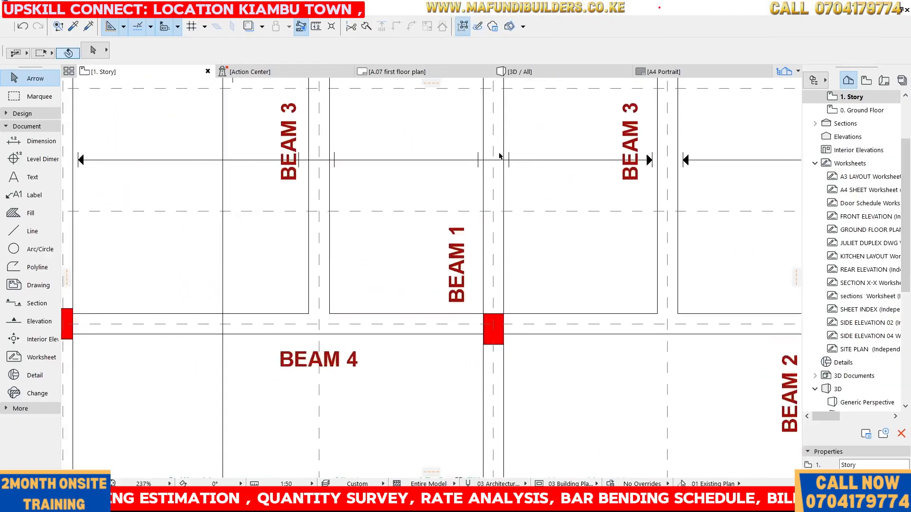
Split the rebar polyline at the column line at grid C beside Beam 1
scroll(525, 149, up, 1)
click(549, 163)
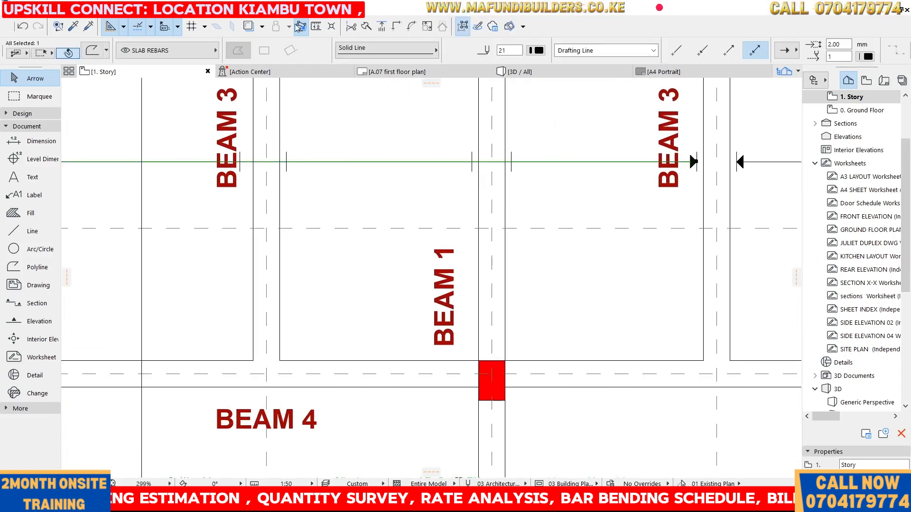
click(366, 28)
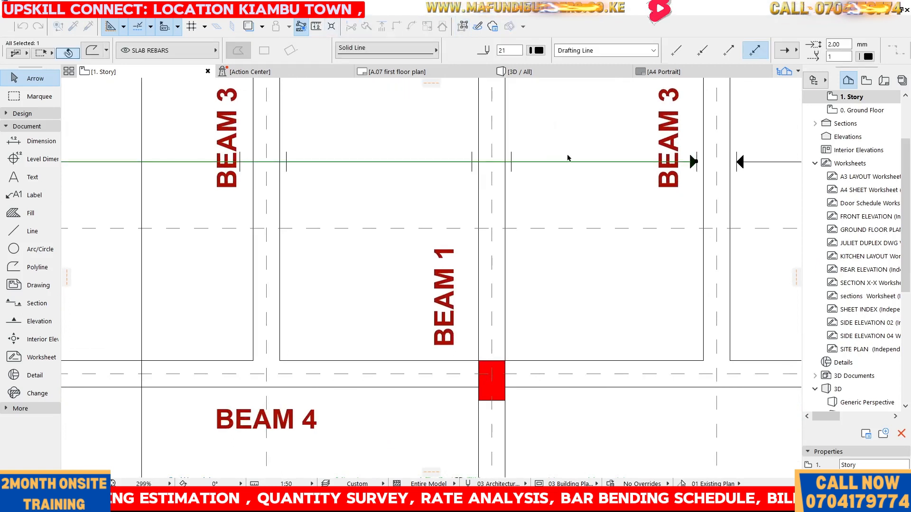
click(511, 152)
click(515, 181)
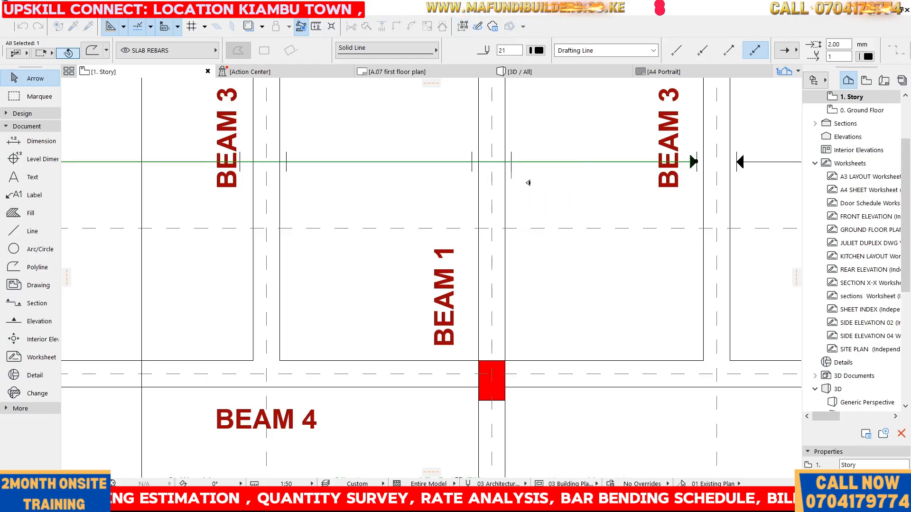
click(530, 162)
click(535, 138)
click(421, 162)
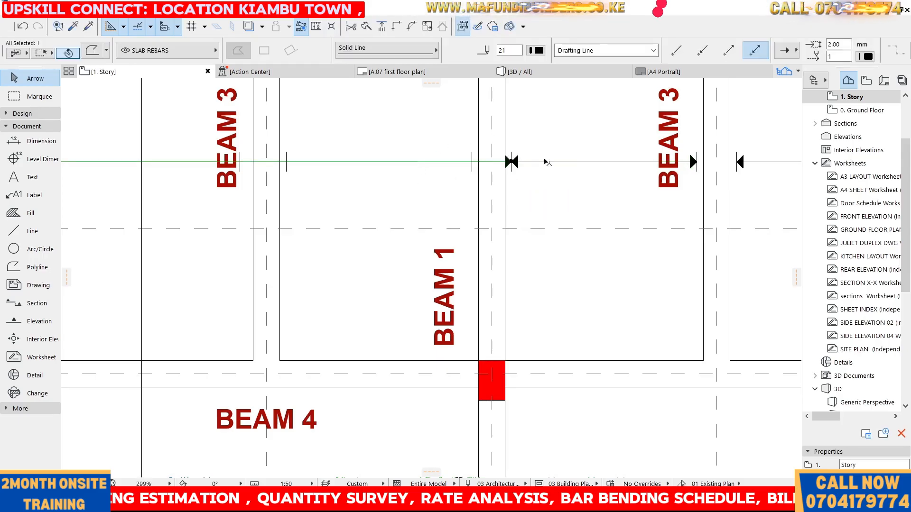
Try to move the split bent end at grid C about 279 mm back along the rebar
click(513, 162)
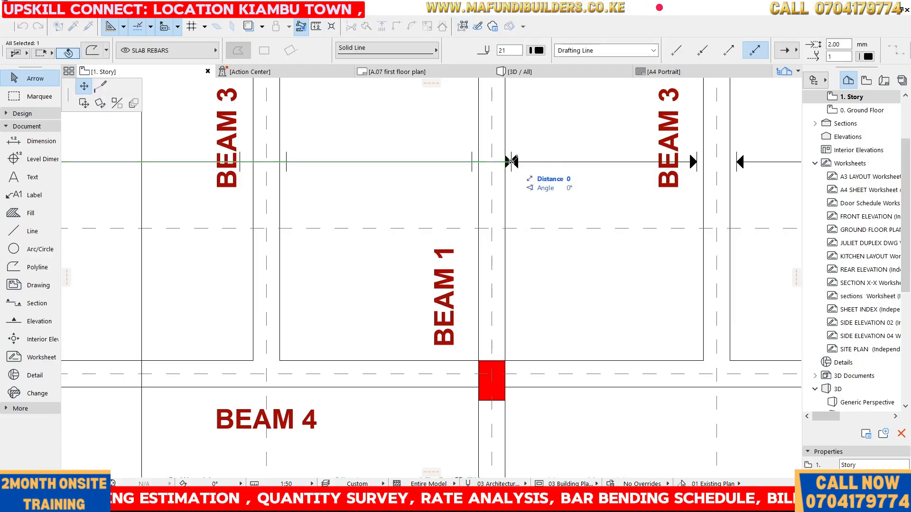
click(472, 162)
click(431, 143)
scroll(392, 114, down, 3)
scroll(259, 118, up, 3)
Split the rebar polyline again at the column line at grid C
drag(417, 133, 473, 175)
click(556, 158)
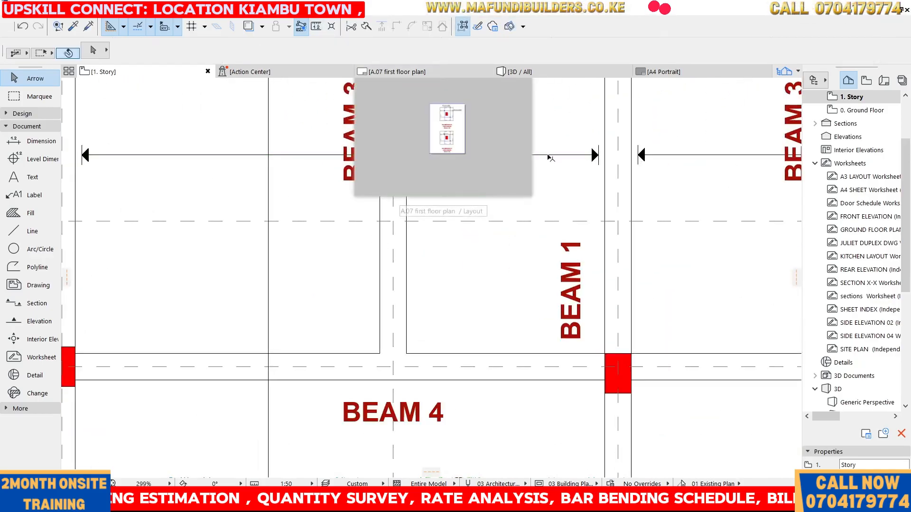
scroll(435, 230, down, 3)
scroll(413, 180, up, 3)
scroll(504, 262, up, 2)
drag(515, 260, 454, 198)
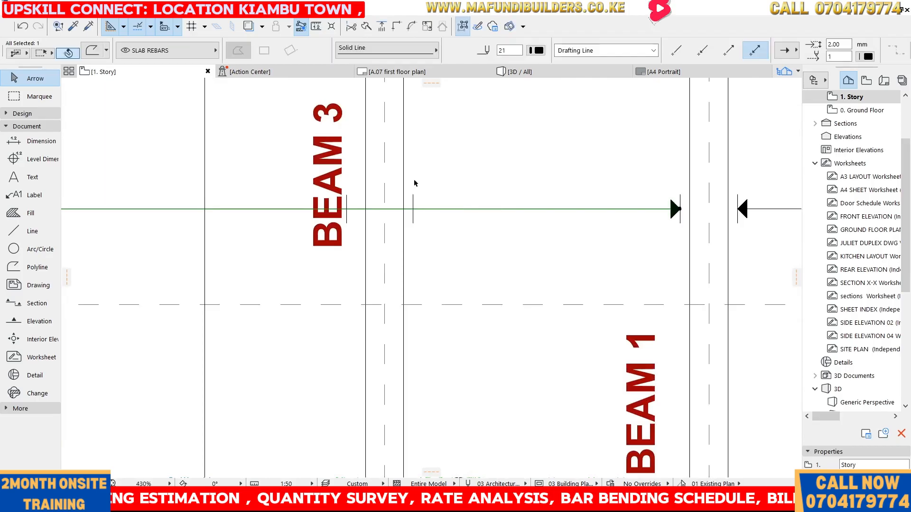
click(414, 224)
click(461, 196)
drag(461, 196, 522, 259)
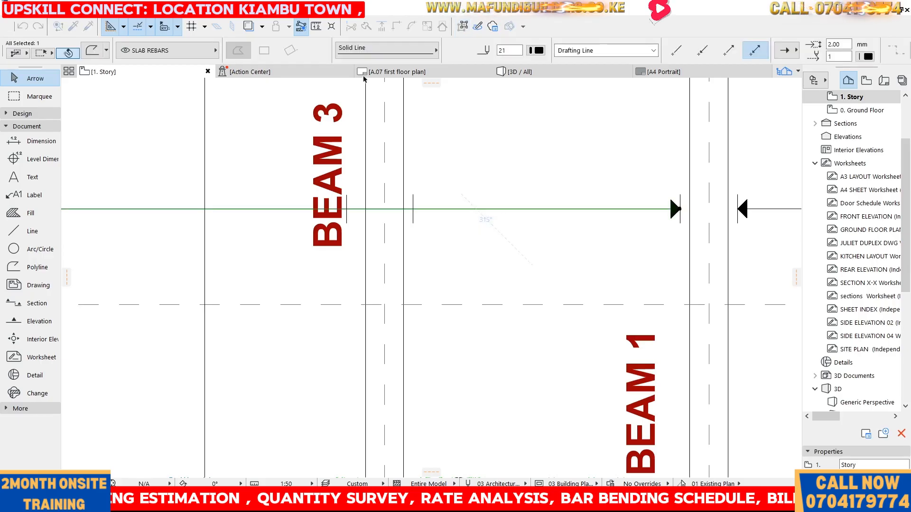
click(367, 30)
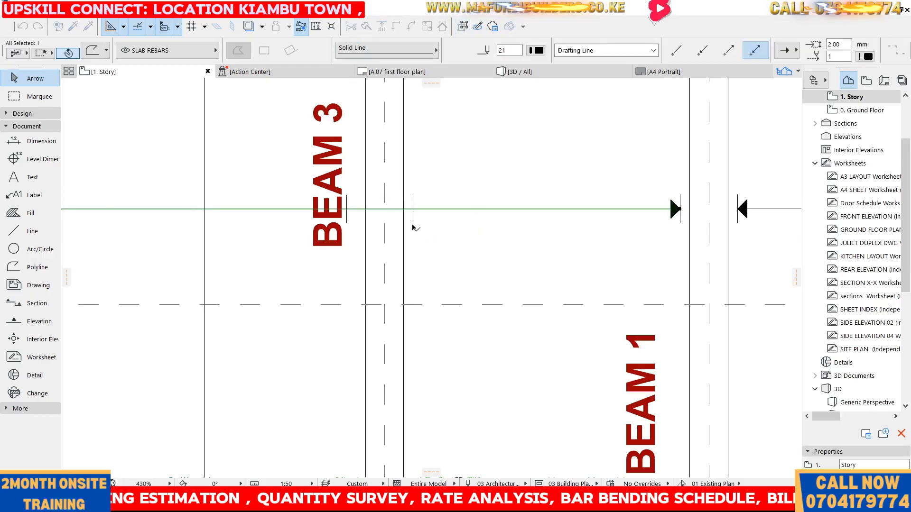
click(414, 223)
click(413, 193)
click(441, 170)
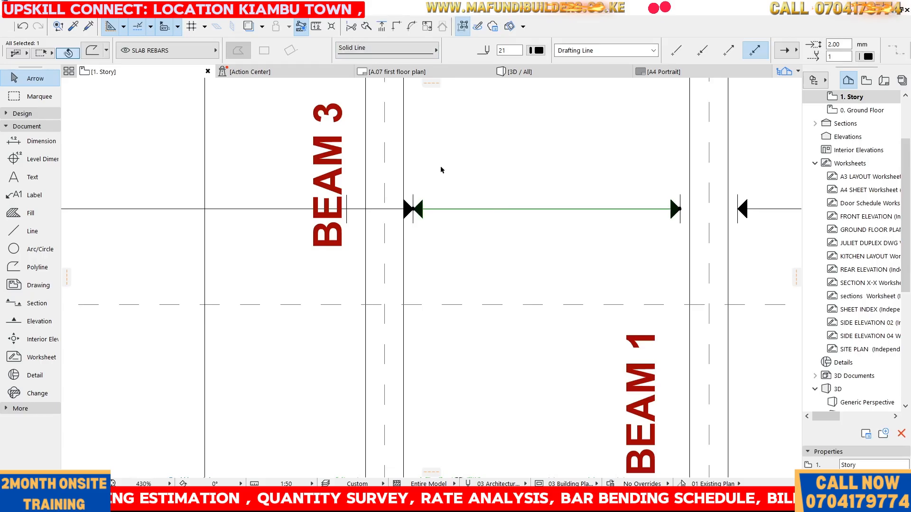
click(413, 209)
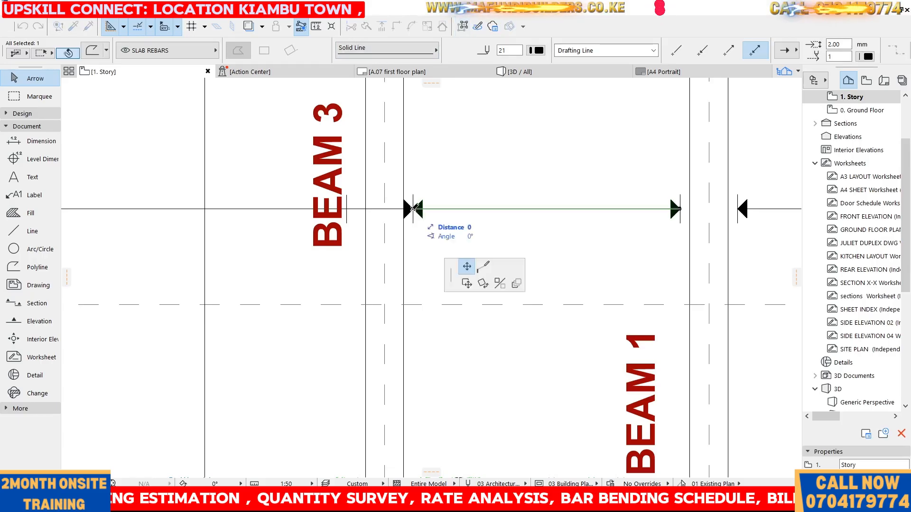
click(348, 209)
scroll(540, 159, down, 5)
scroll(546, 172, up, 3)
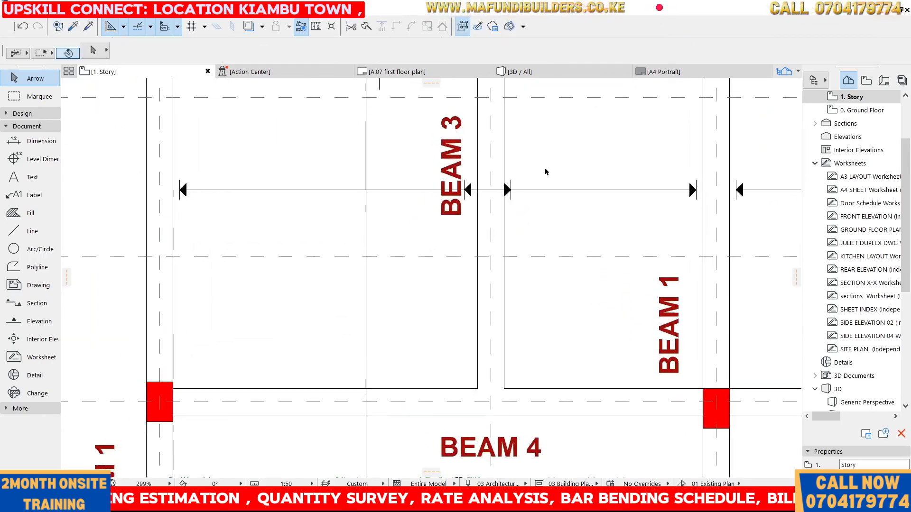
click(24, 27)
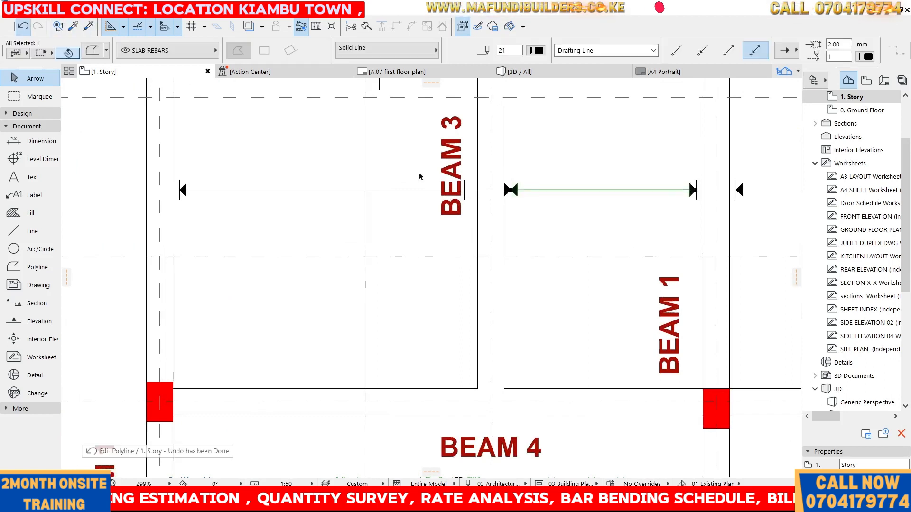
Move the bent end at grid C about 334 mm back along the rebar, across the column line
scroll(414, 176, up, 2)
click(388, 163)
drag(388, 163, 445, 208)
click(447, 210)
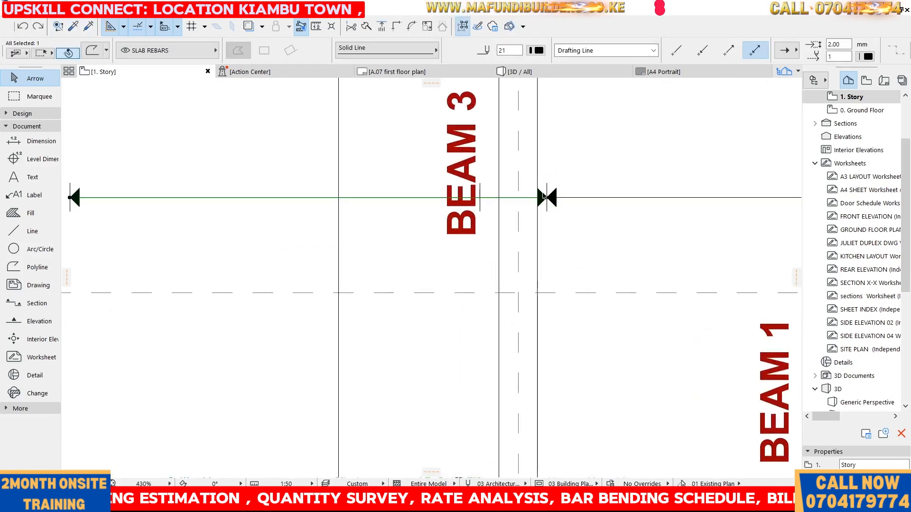
click(548, 198)
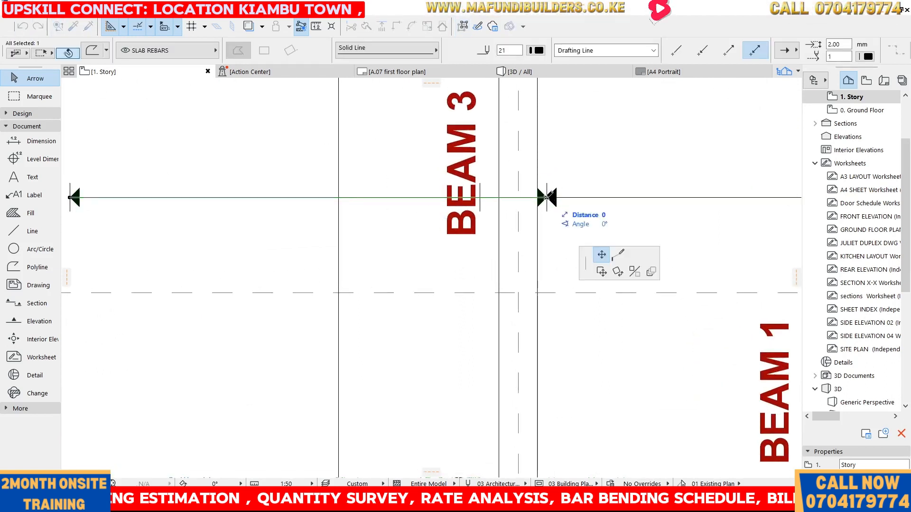
click(484, 194)
click(610, 147)
Delete the 3,500 dimension beside grids 4 to 7
scroll(612, 147, down, 4)
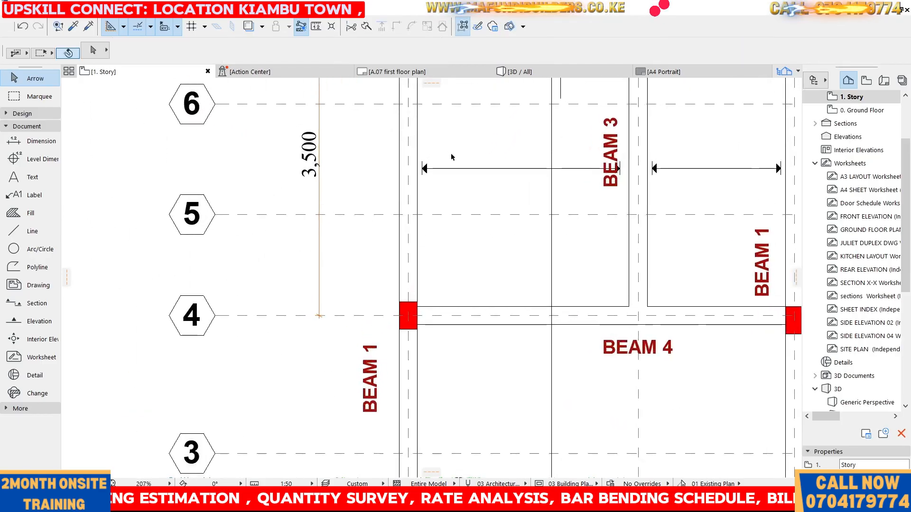
scroll(436, 154, down, 5)
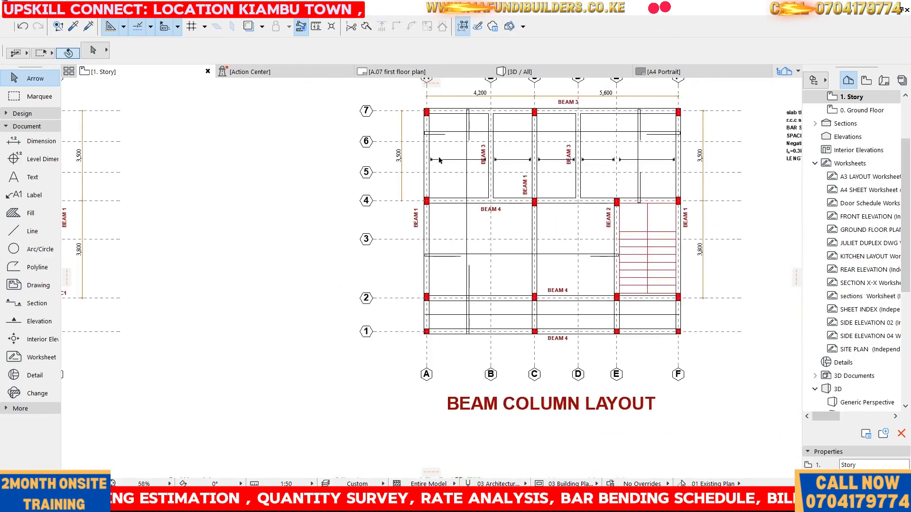
scroll(611, 158, up, 4)
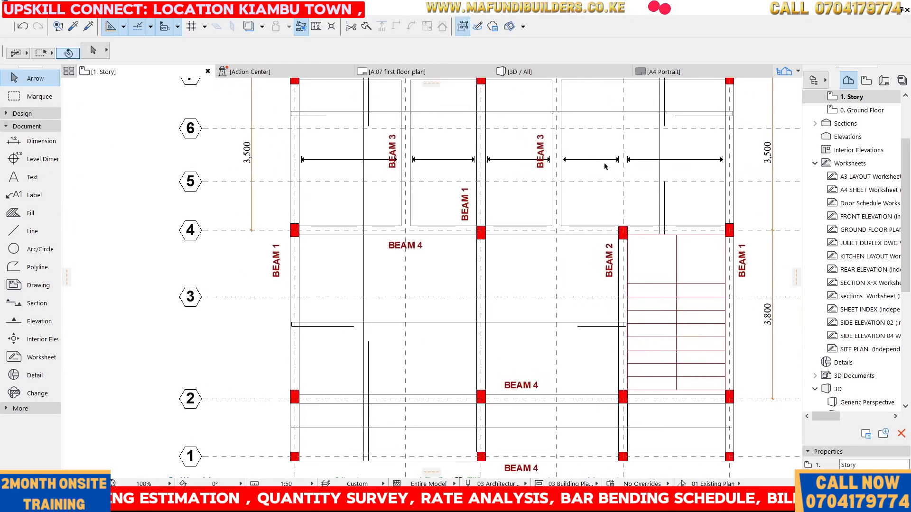
scroll(597, 158, down, 2)
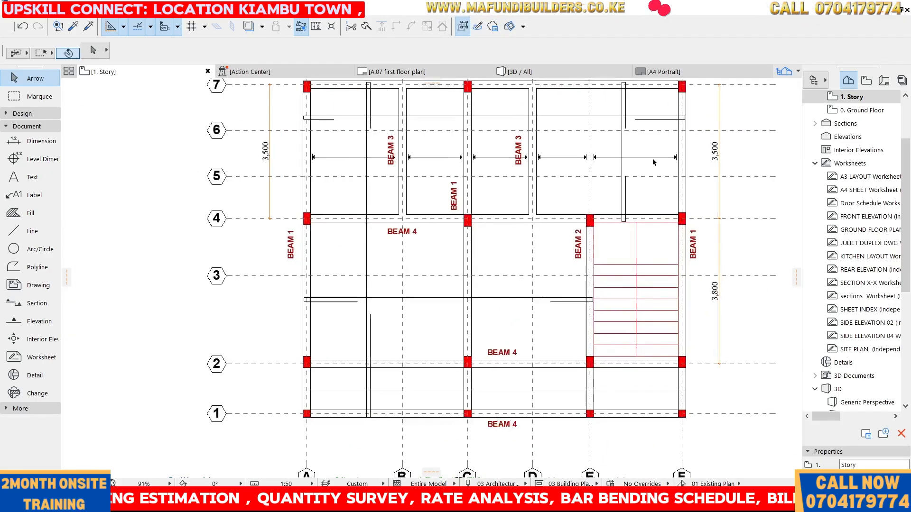
scroll(597, 158, up, 2)
scroll(617, 158, up, 1)
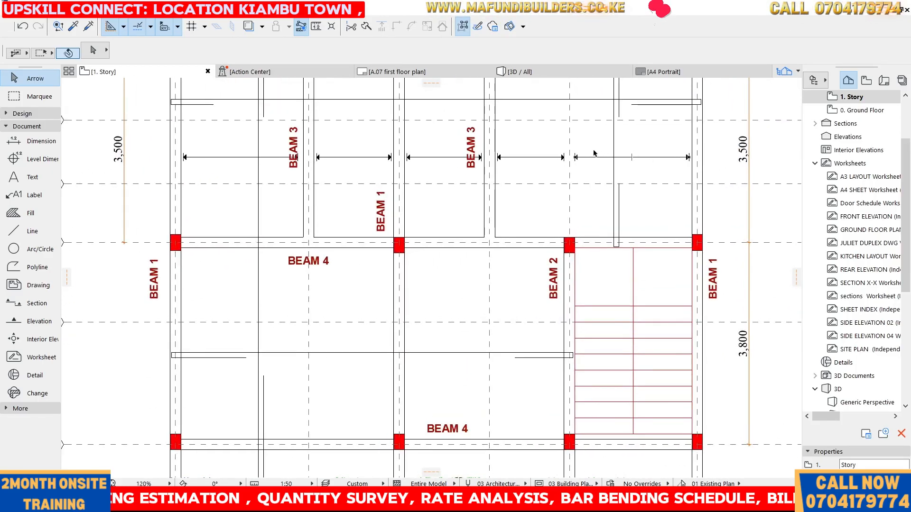
scroll(550, 179, down, 5)
scroll(526, 181, up, 7)
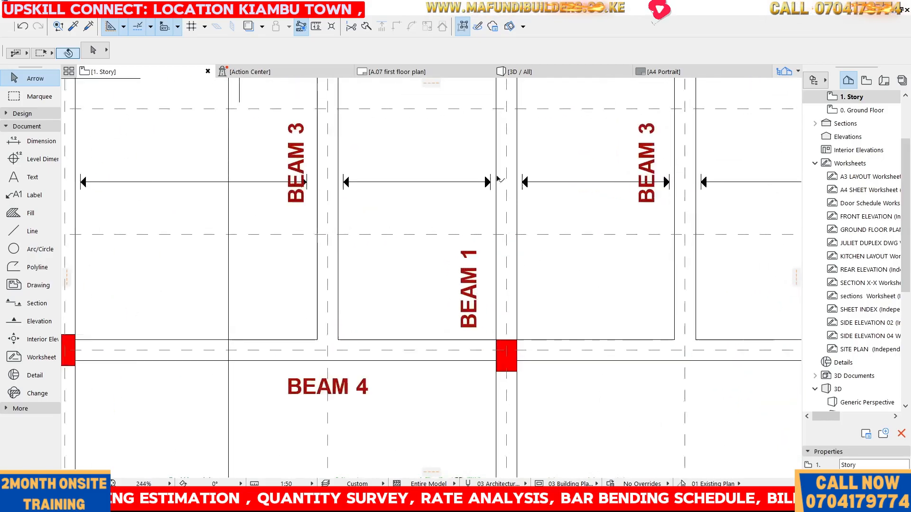
scroll(525, 182, down, 6)
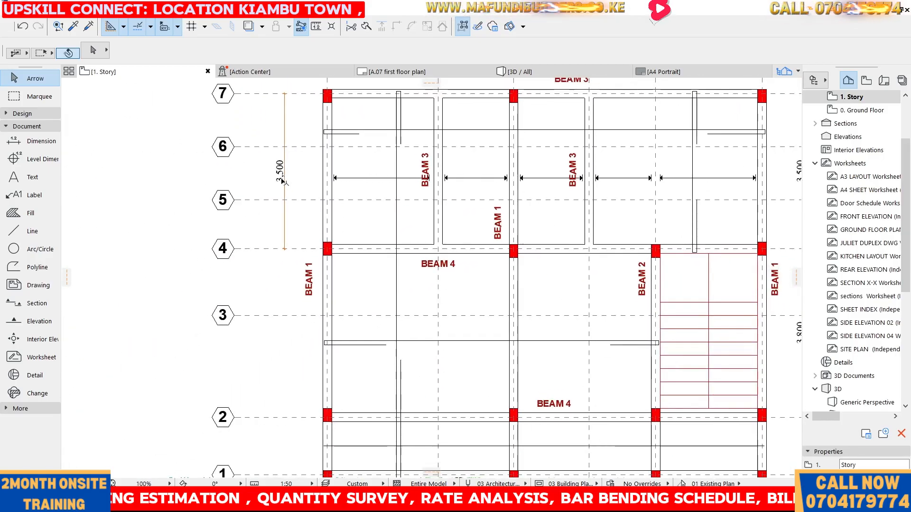
click(285, 183)
key(Delete)
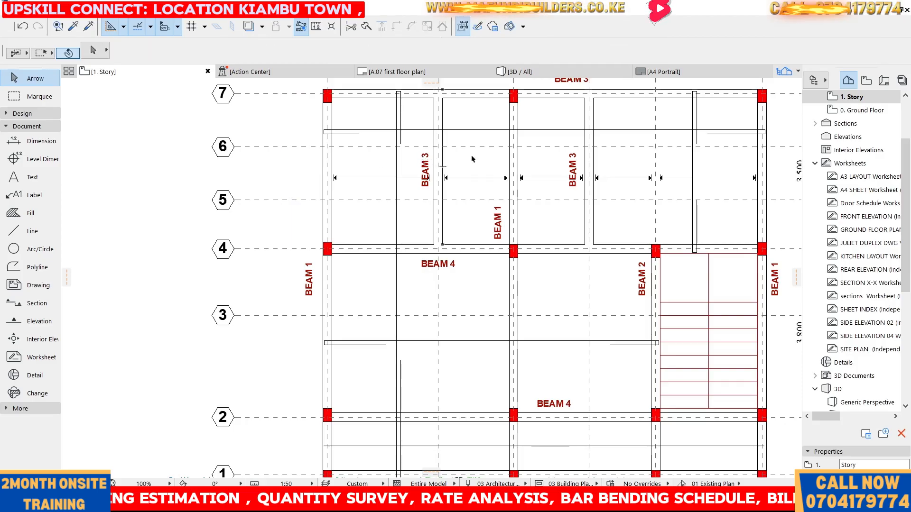
scroll(431, 174, up, 3)
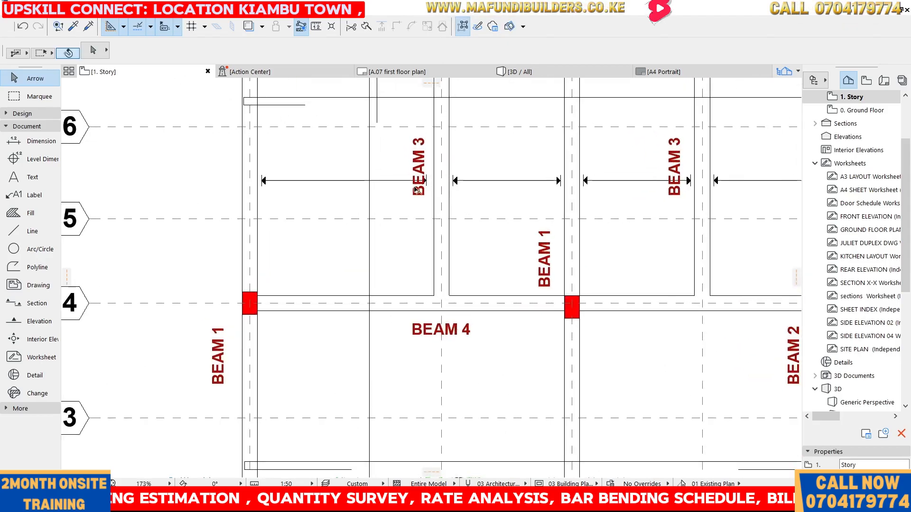
scroll(515, 180, down, 2)
scroll(515, 181, up, 3)
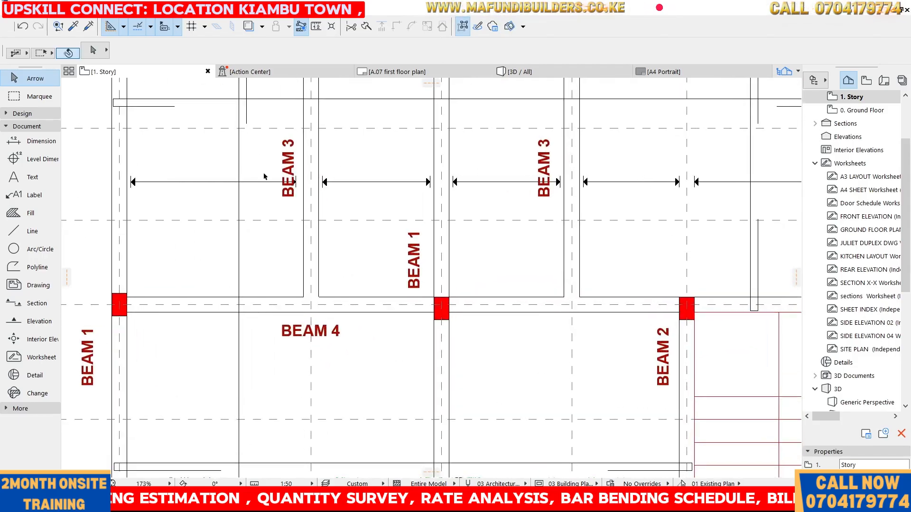
scroll(297, 152, down, 4)
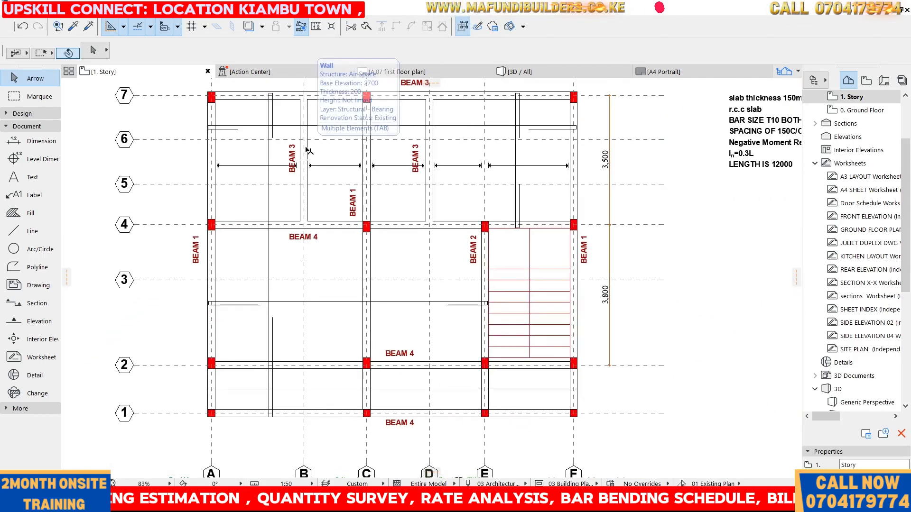
scroll(332, 171, down, 2)
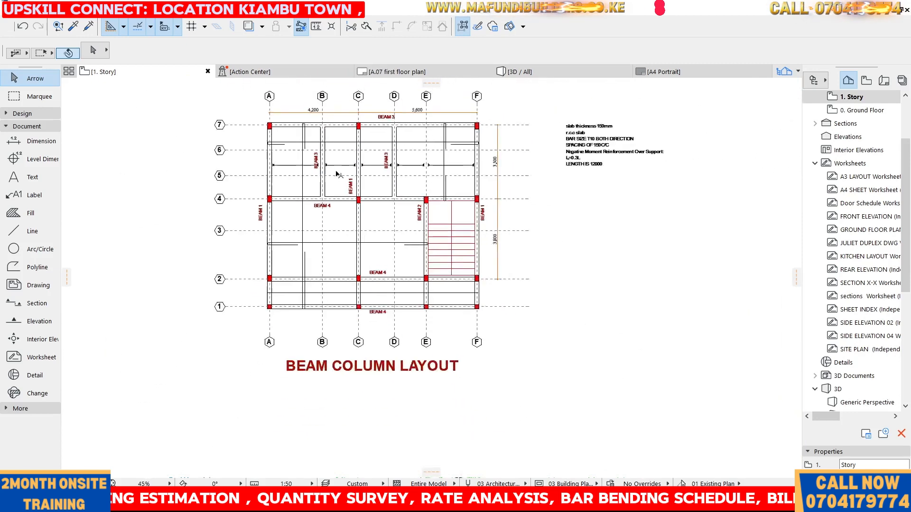
scroll(338, 174, up, 2)
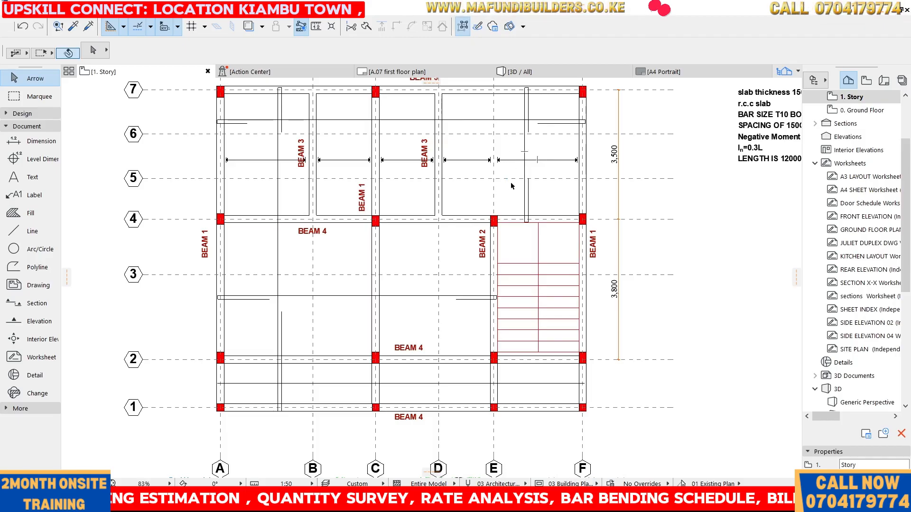
scroll(510, 176, up, 3)
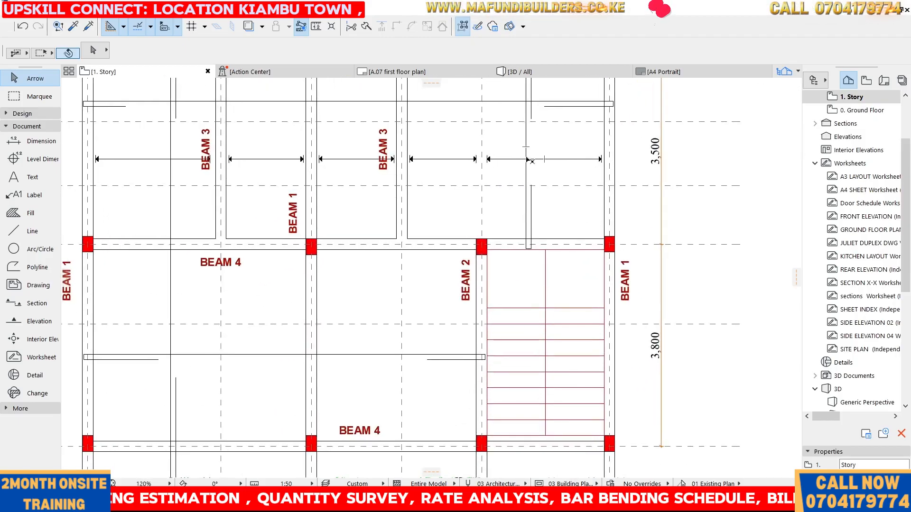
Draw a small circle where the vertical rebar crosses the arrowed line between grids 5 and 6 in bay E–F
click(14, 249)
scroll(523, 158, up, 5)
click(540, 146)
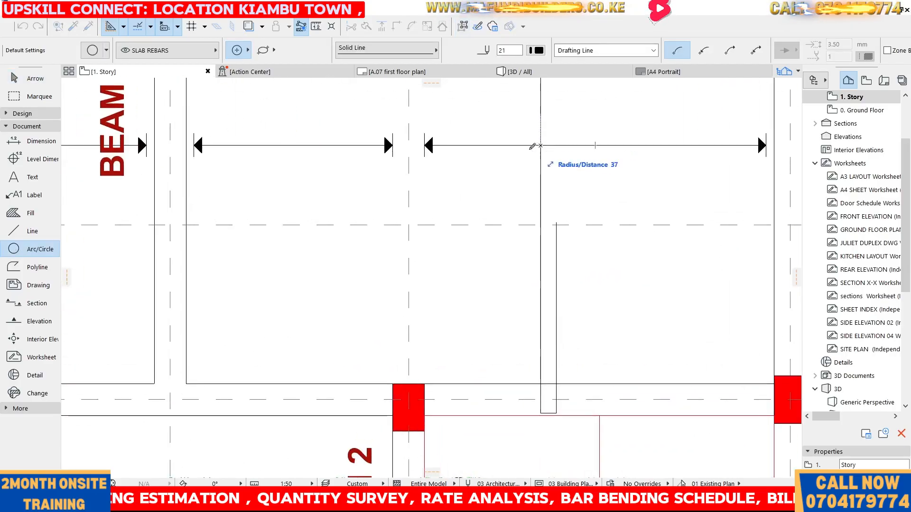
scroll(541, 145, down, 6)
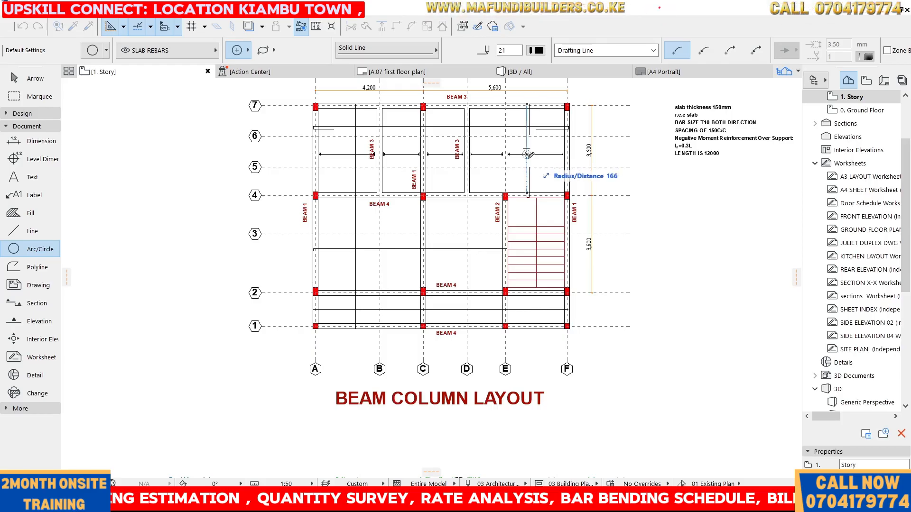
scroll(527, 153, up, 5)
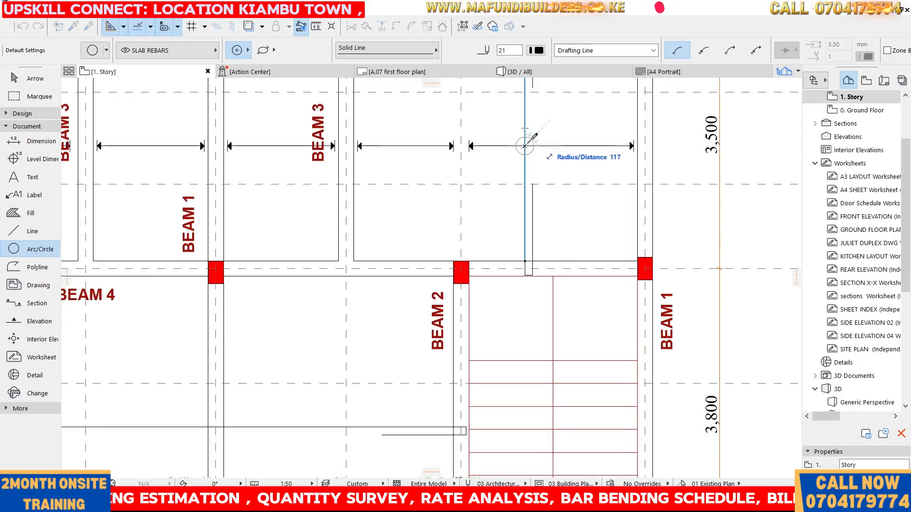
click(528, 143)
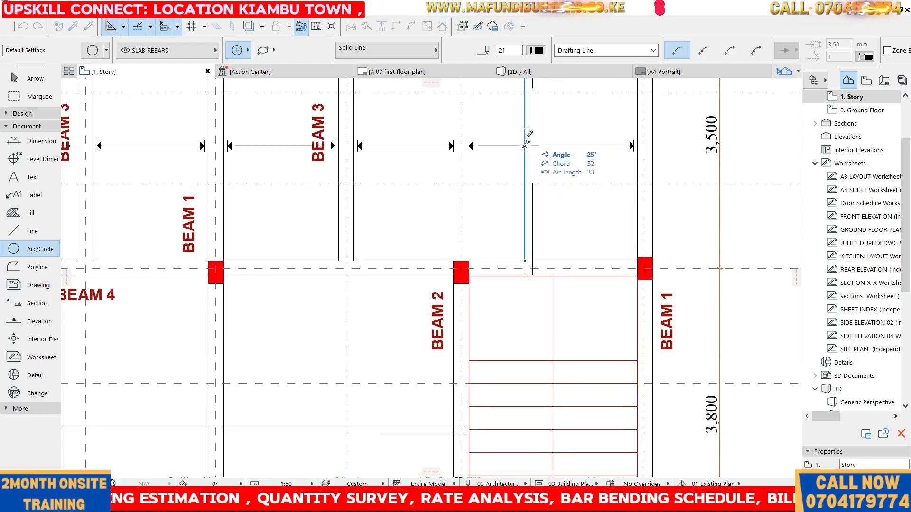
click(520, 137)
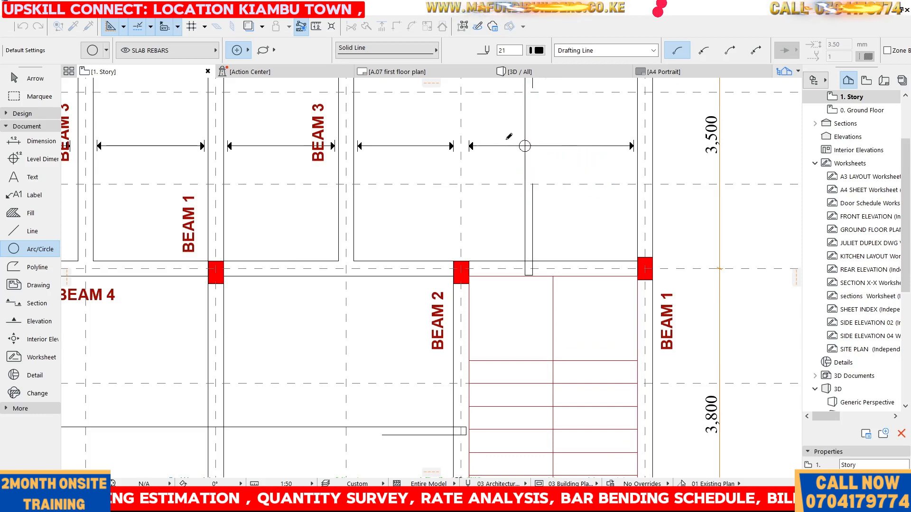
scroll(410, 150, down, 3)
scroll(439, 137, up, 2)
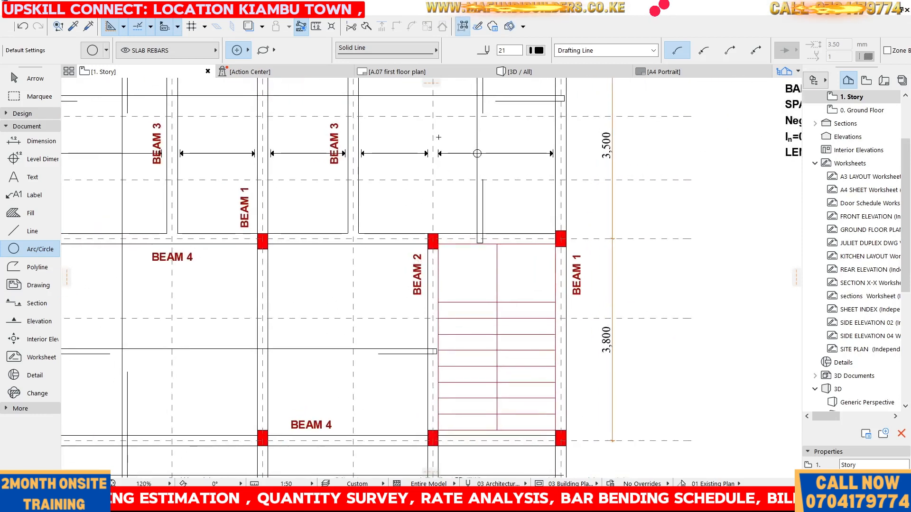
key(Escape)
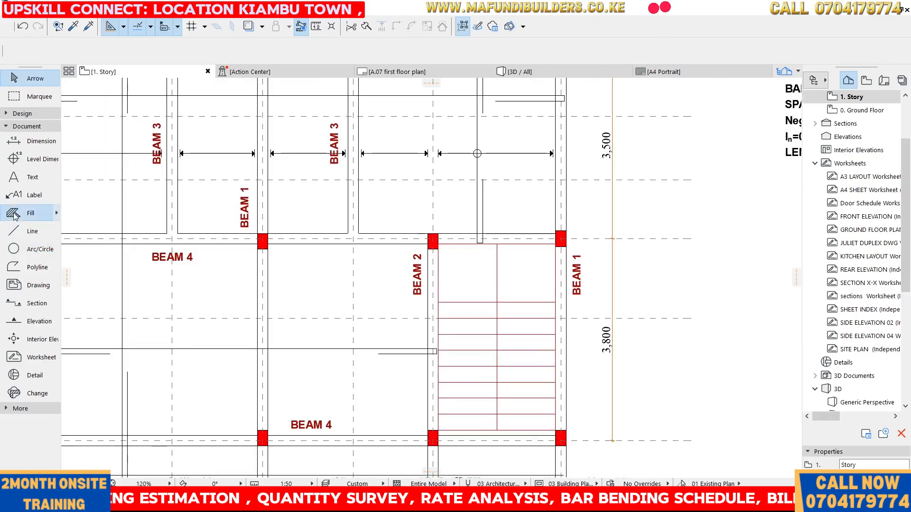
Fill the small circle solid black to make a bar marker dot
click(13, 214)
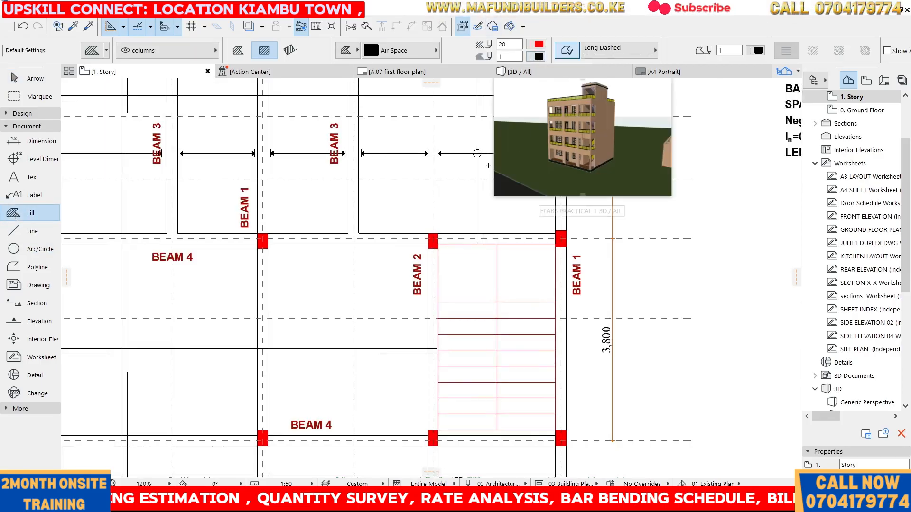
scroll(497, 137, up, 4)
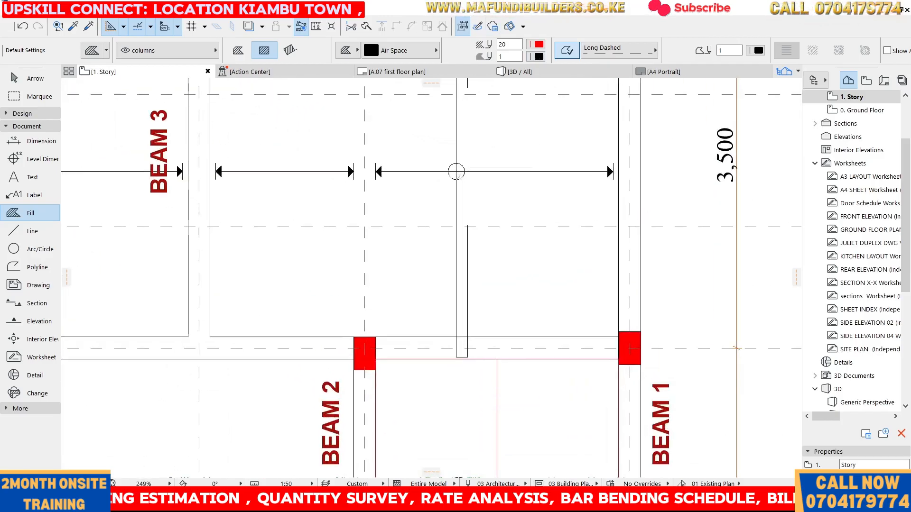
scroll(509, 164, down, 9)
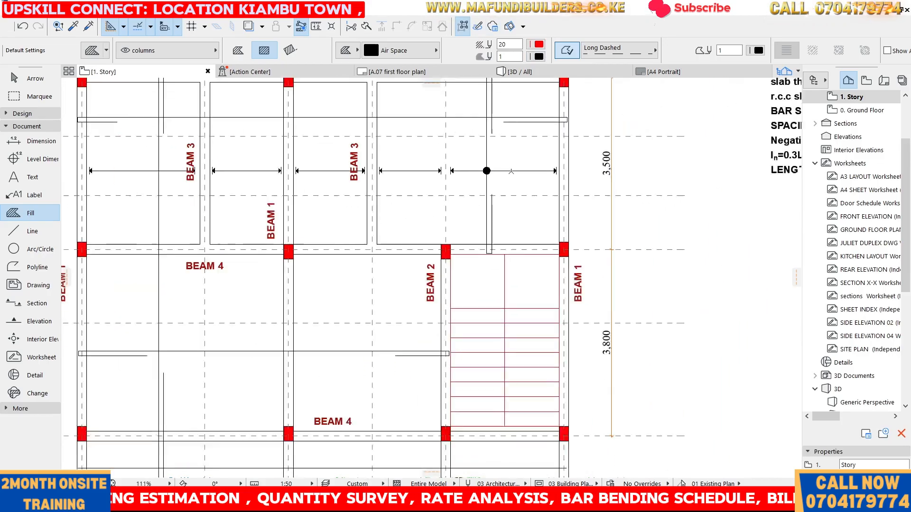
key(Escape)
Copy the filled marker dot to the matching rebar crossing on the arrowed line in bay A–B
scroll(496, 170, up, 10)
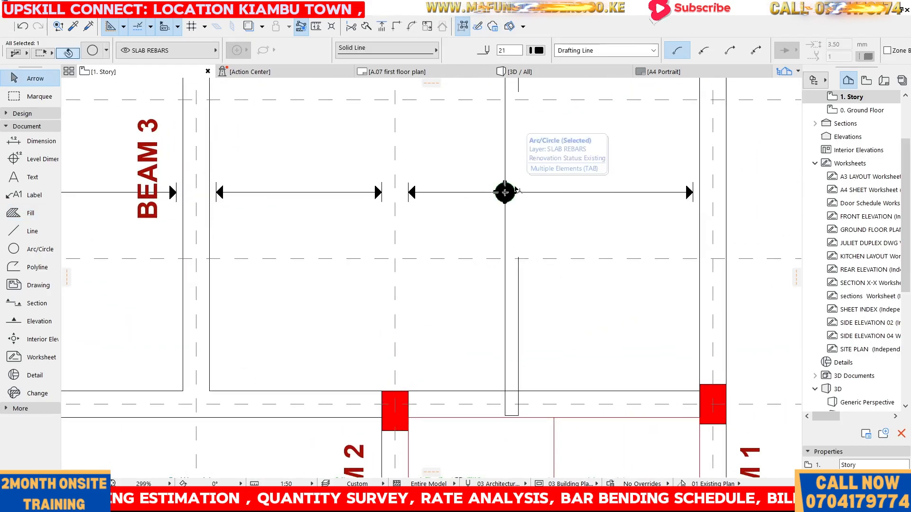
scroll(517, 191, up, 2)
scroll(515, 190, up, 1)
click(514, 192)
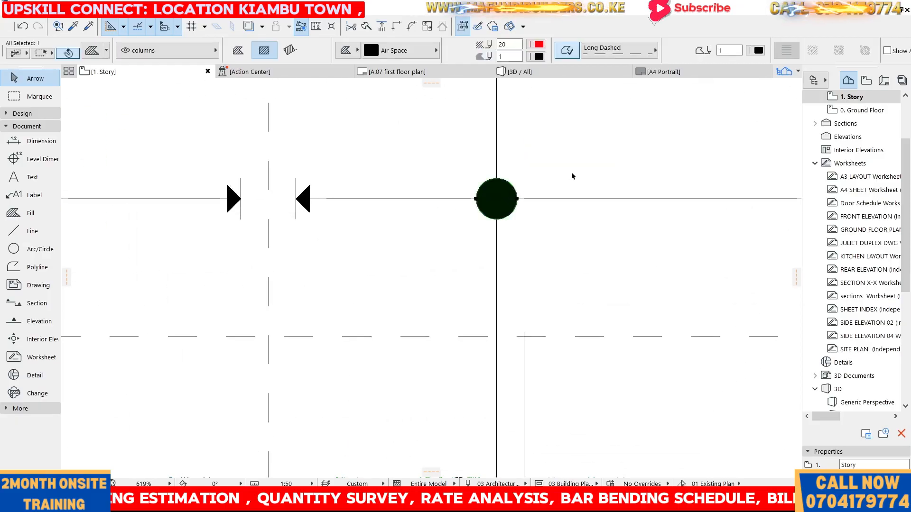
key(ctrl+shift+d)
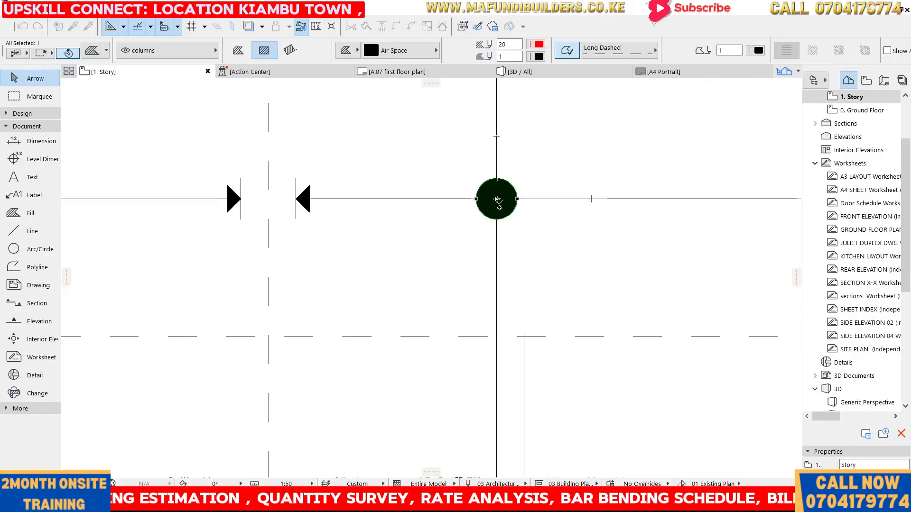
scroll(619, 167, down, 6)
scroll(431, 176, up, 4)
click(430, 167)
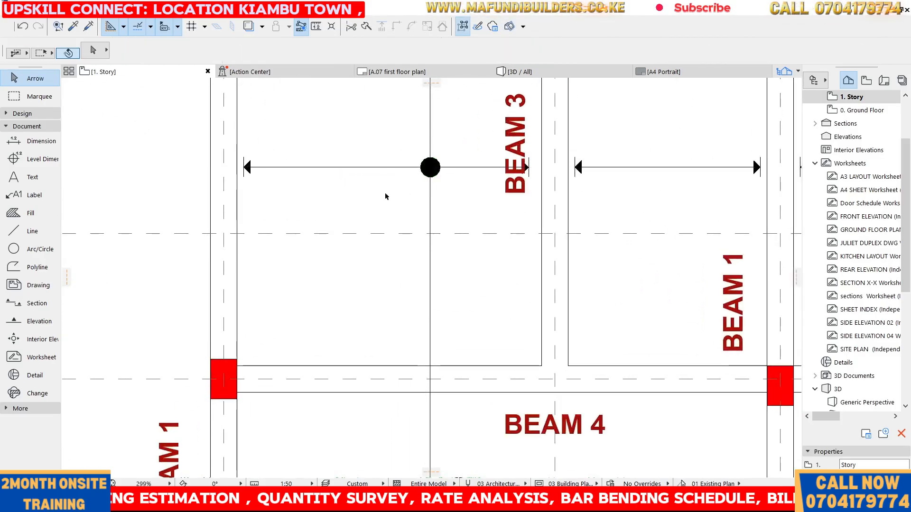
scroll(389, 195, down, 6)
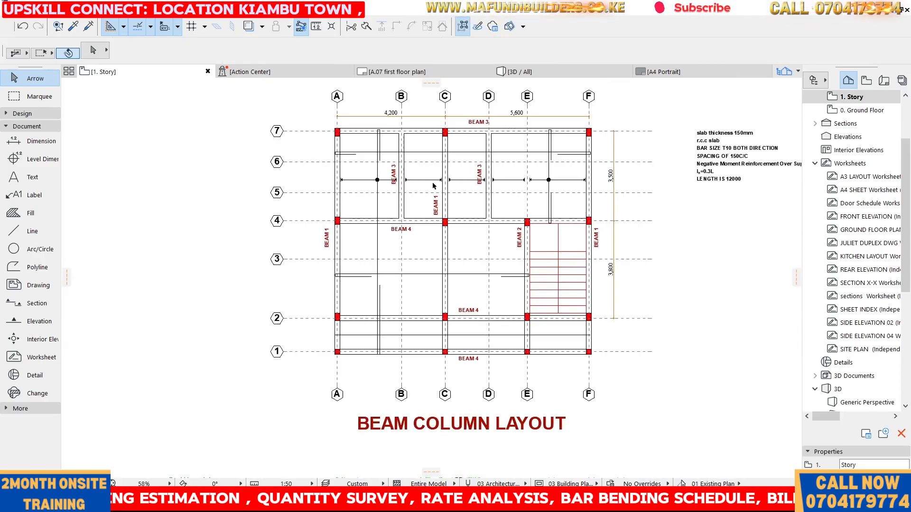
scroll(399, 185, up, 3)
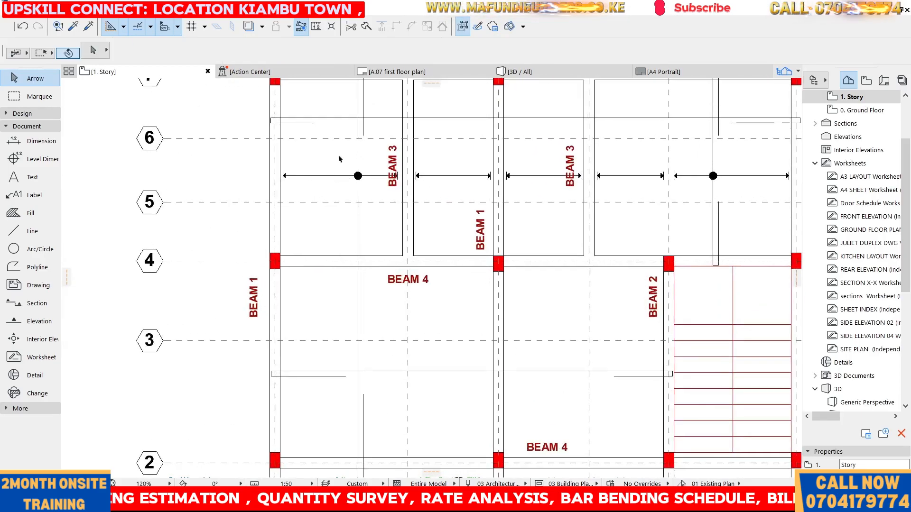
scroll(317, 168, down, 3)
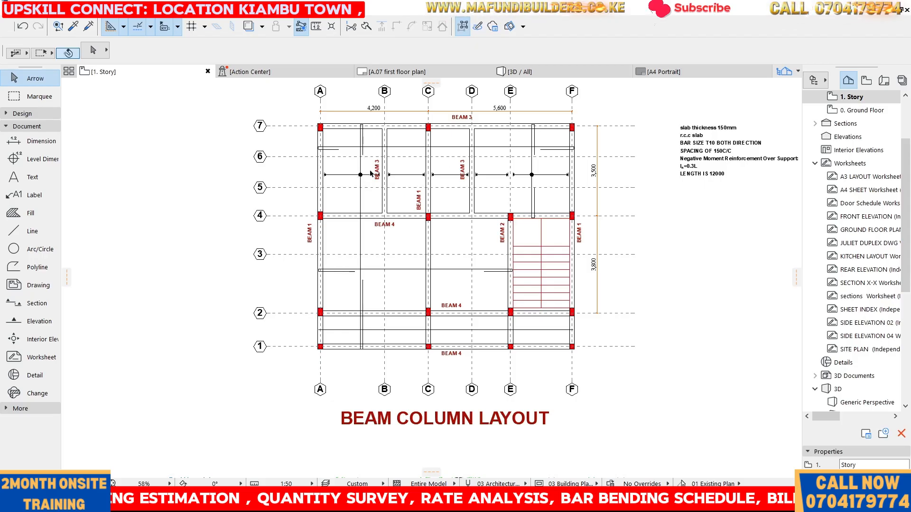
scroll(329, 173, up, 1)
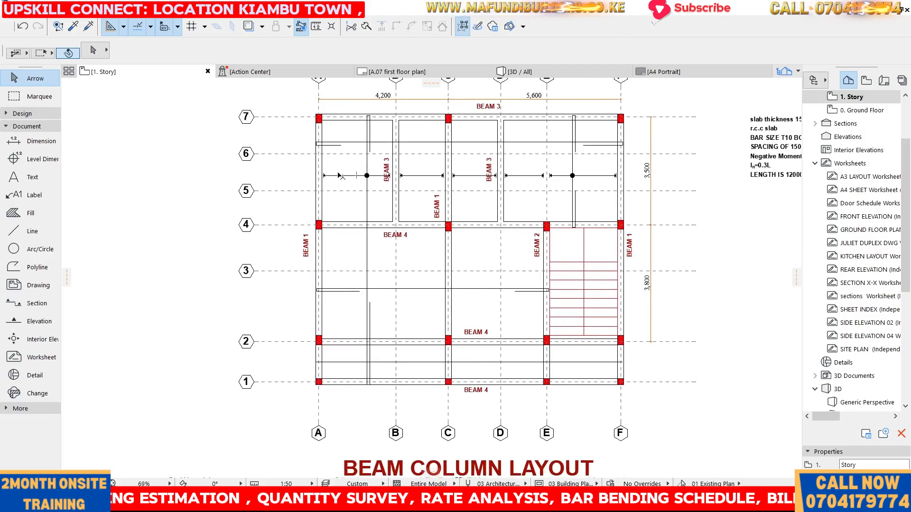
scroll(335, 189, down, 2)
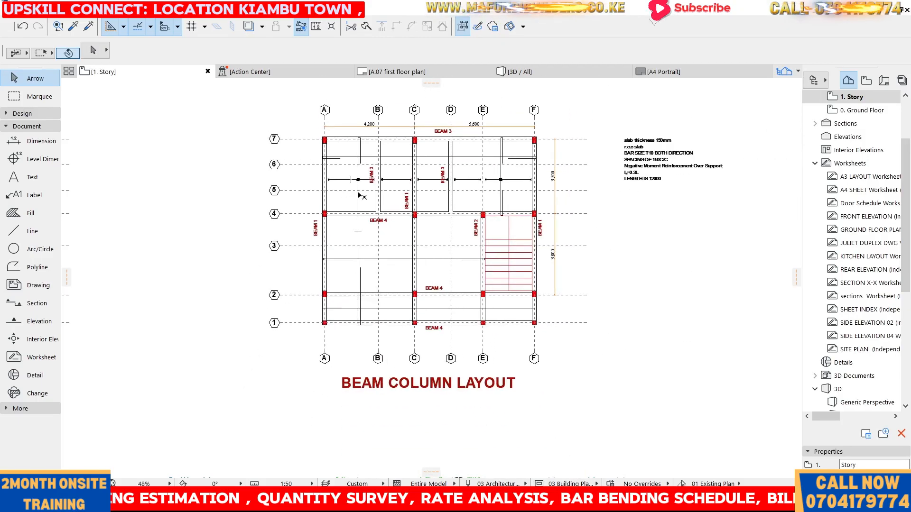
scroll(361, 196, up, 1)
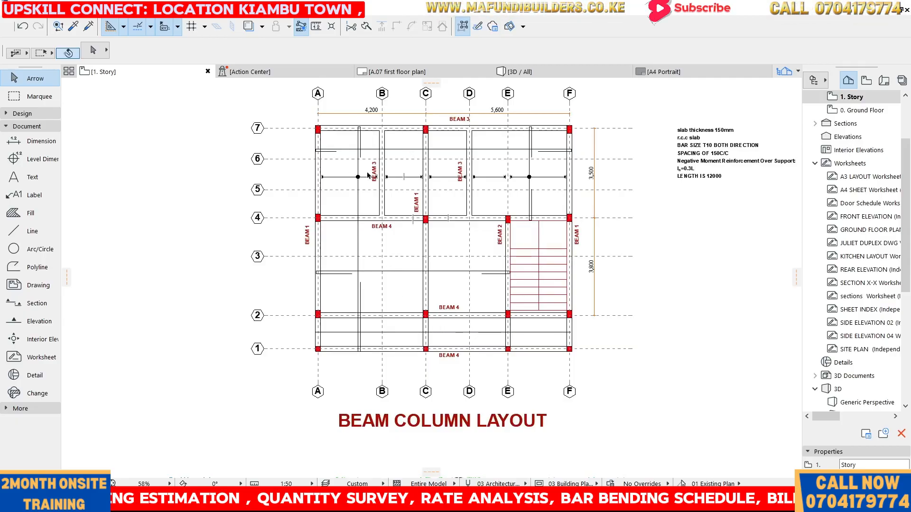
scroll(320, 176, up, 3)
scroll(339, 168, down, 4)
scroll(342, 176, up, 10)
Rotate the horizontal arrowed line in bay B–C by 90 degrees so it runs vertically
drag(342, 178, 613, 243)
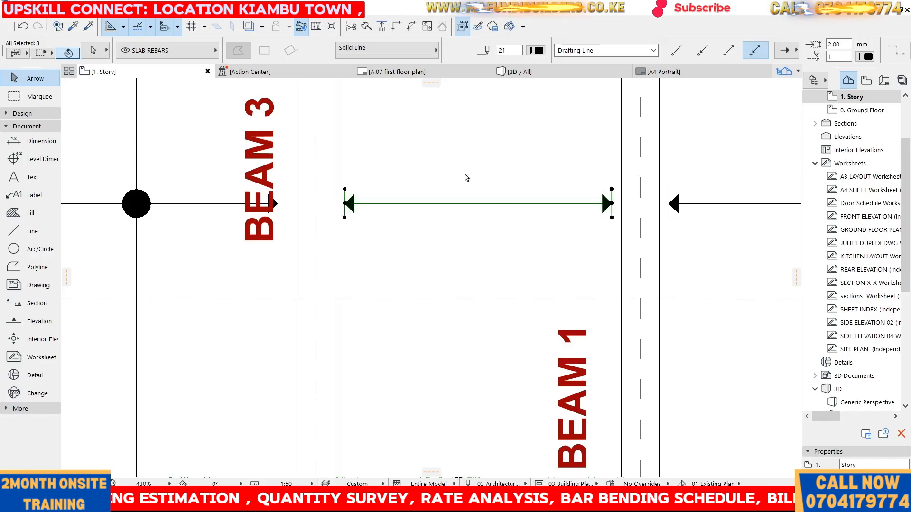
key(ctrl+e)
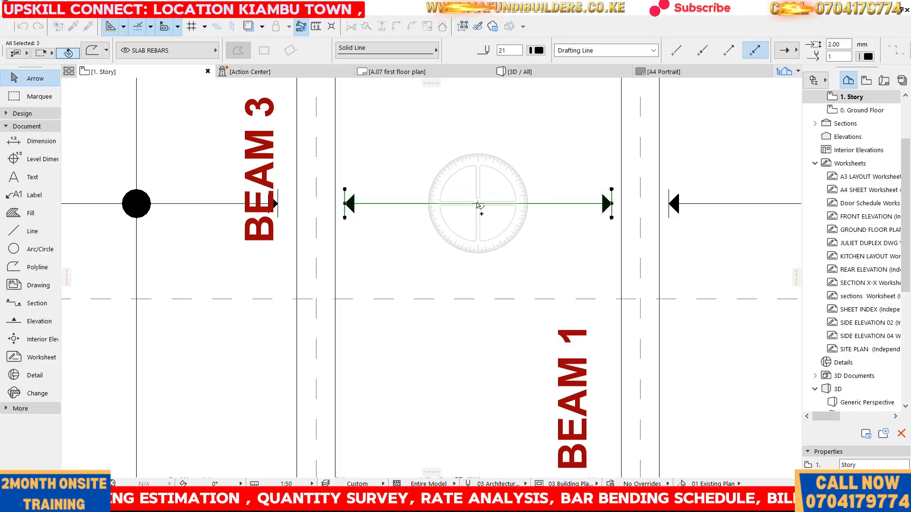
click(478, 204)
click(497, 204)
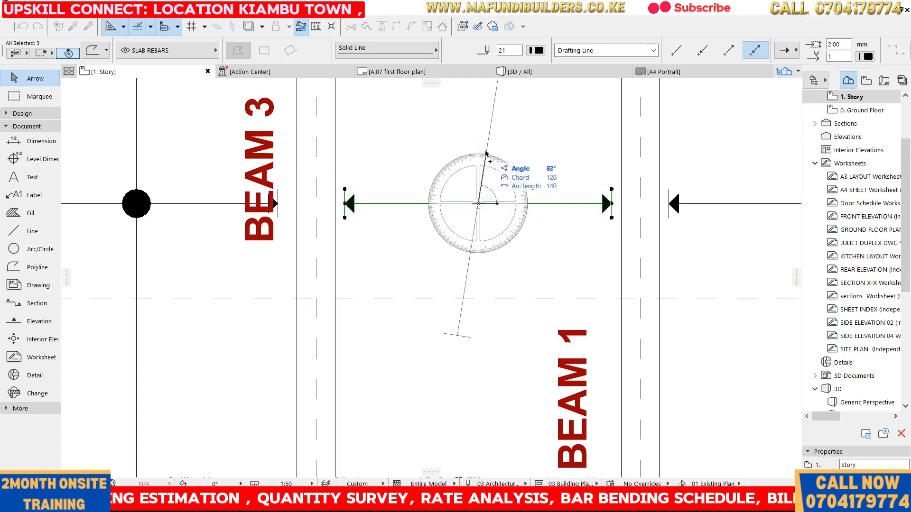
click(479, 143)
scroll(480, 147, down, 5)
scroll(481, 152, up, 5)
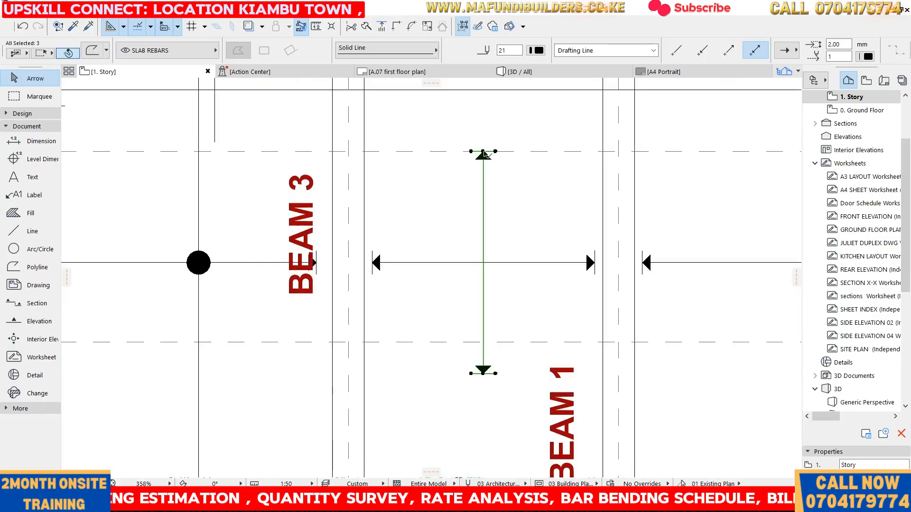
Move the vertical arrowed line in bay B–C up so its top end sits near the beam at grid 7
click(483, 151)
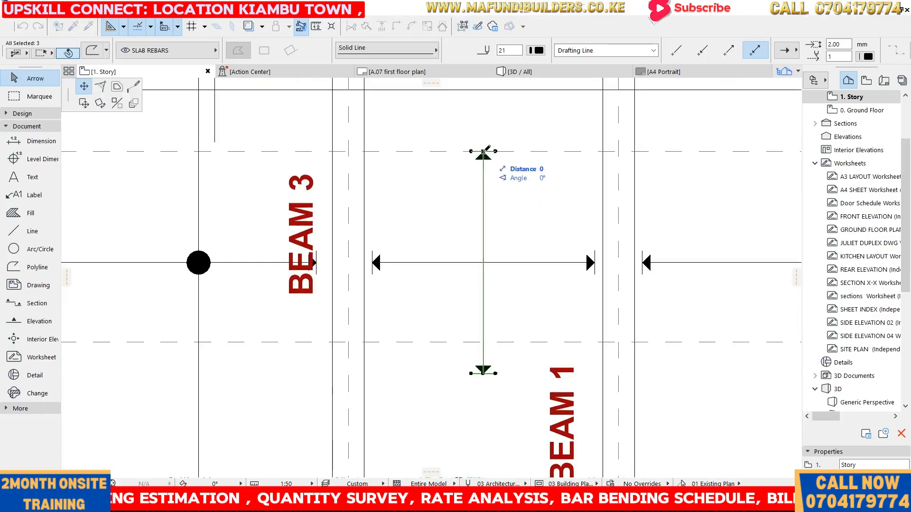
click(84, 103)
scroll(446, 190, down, 4)
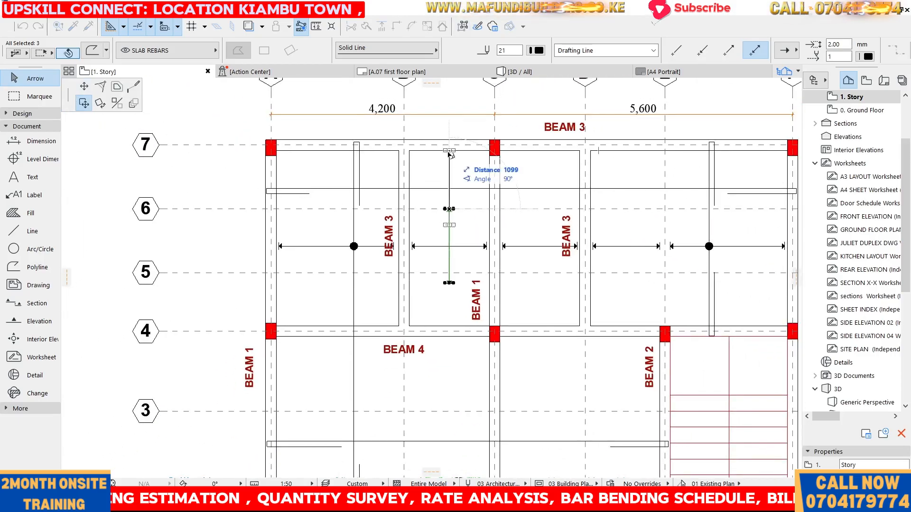
click(450, 151)
click(449, 150)
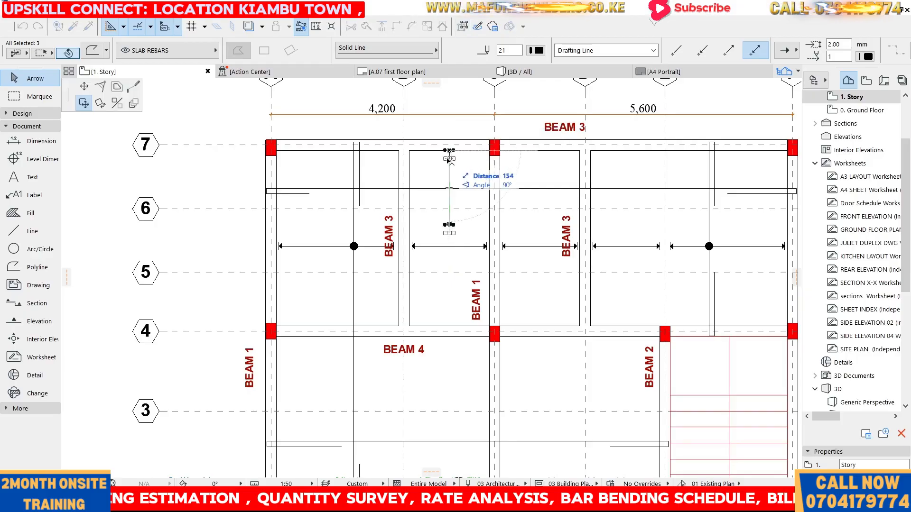
click(449, 160)
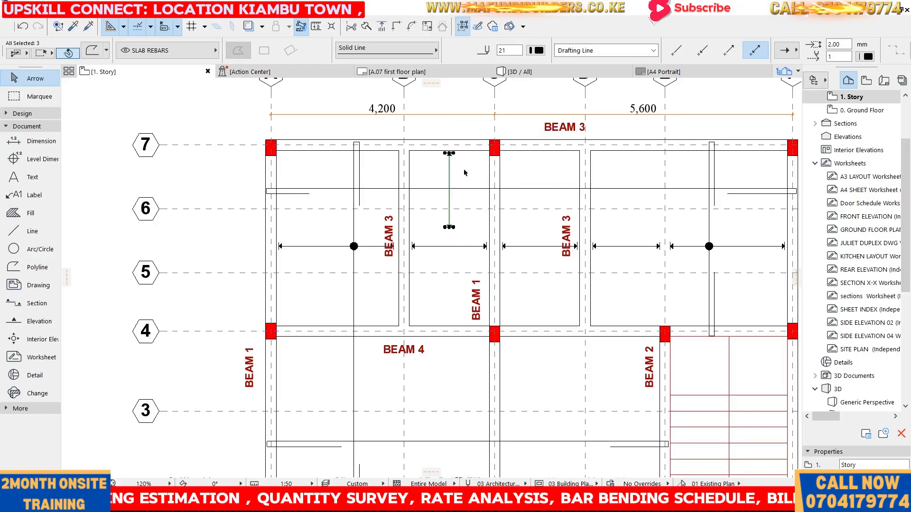
Stretch the lower end of the vertical arrowed line about 1,850 mm down toward the beam at grid 4
key(Escape)
scroll(446, 219, up, 4)
click(450, 229)
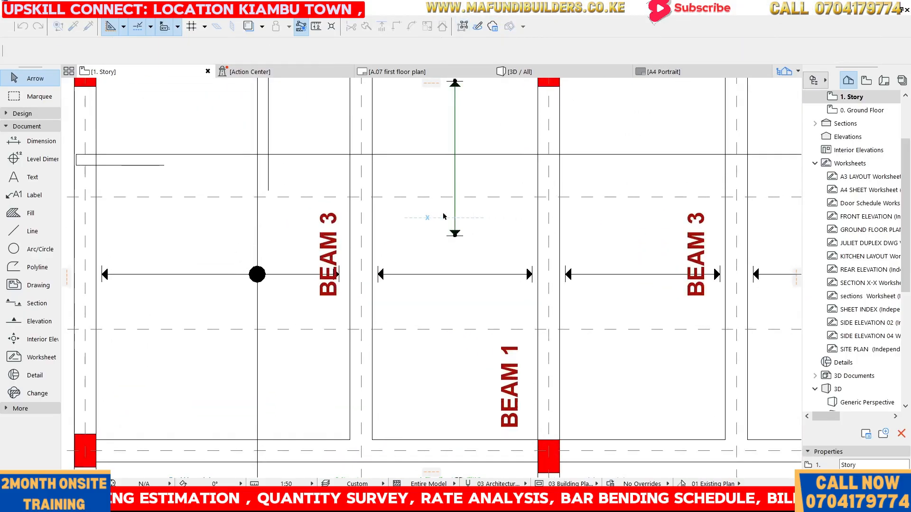
click(455, 235)
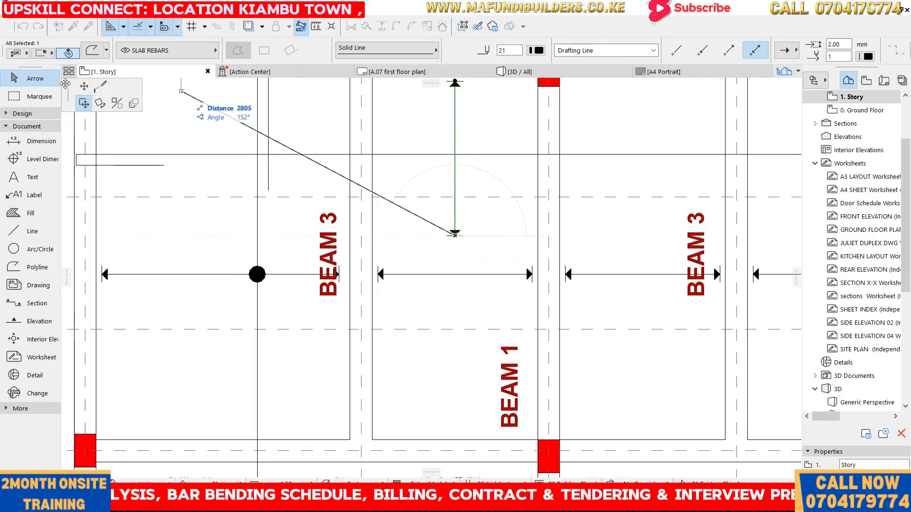
click(86, 89)
scroll(543, 129, down, 4)
scroll(544, 232, up, 3)
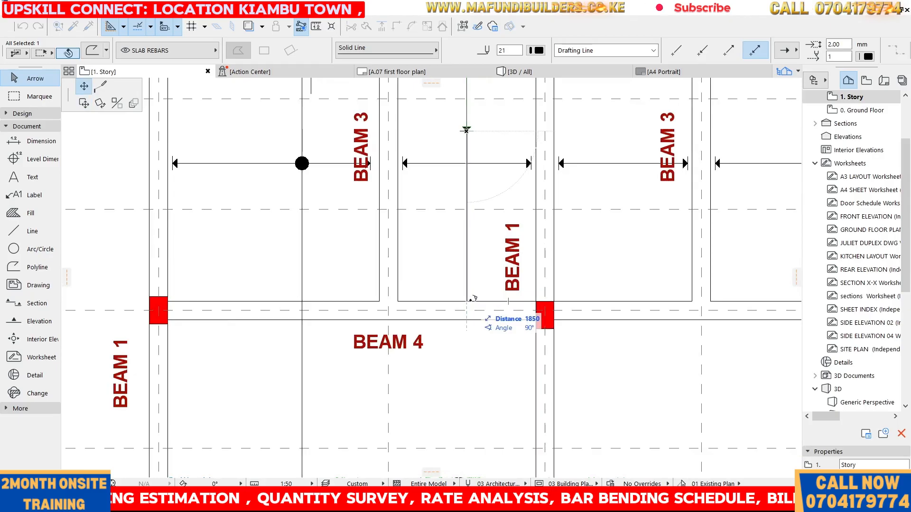
text(18)
key(Return)
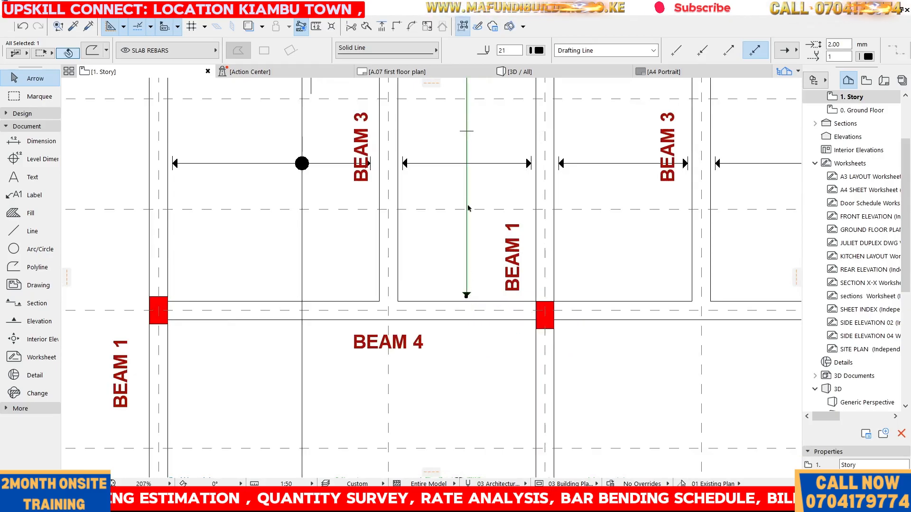